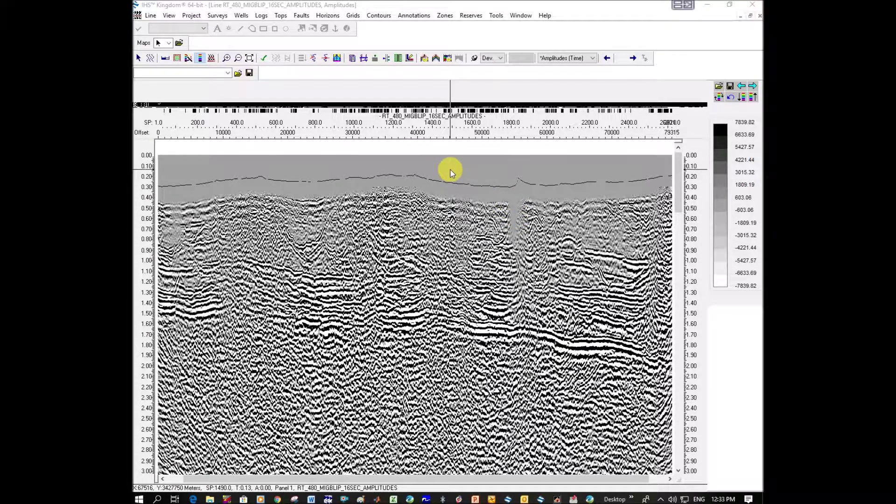
# - Display the current seismic line RT_480_MIGBLIP_16SEC_AMPLITUDES in the VuPAK 3D view
pyautogui.rightClick(451, 171)
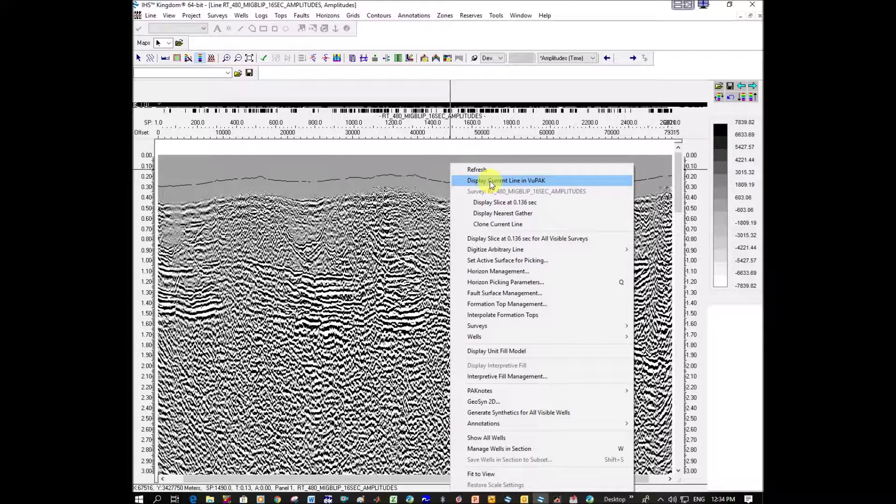
pyautogui.click(492, 183)
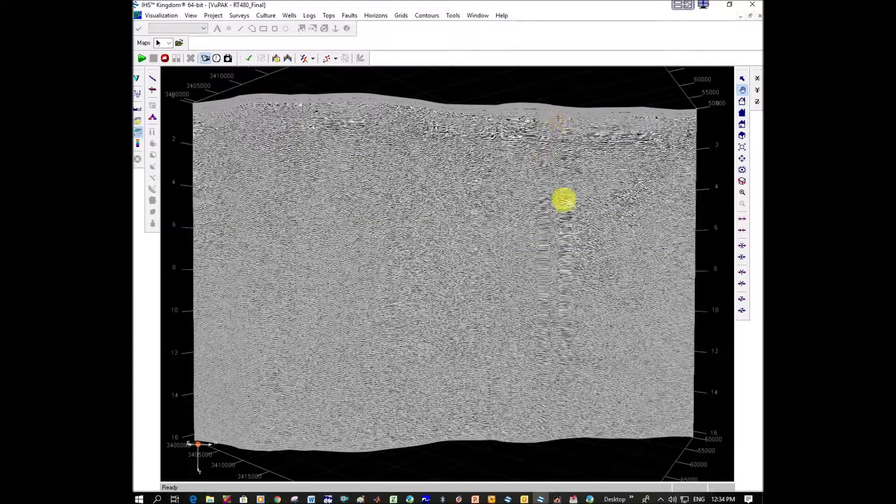
pyautogui.scroll(-5, 517, 202)
pyautogui.scroll(8, 516, 202)
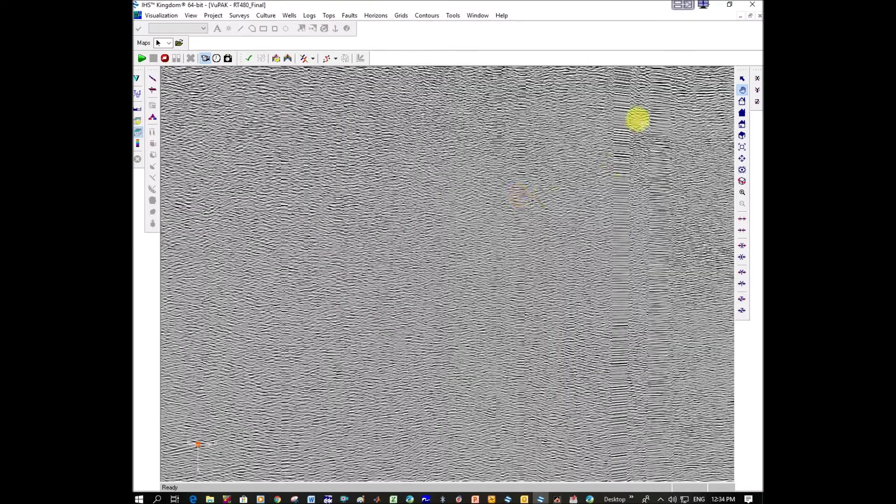
# - Examine the seismic line's geometry and reflectors in 3D from several angles and distances
pyautogui.moveTo(637, 119); pyautogui.dragTo(583, 121)
pyautogui.click(742, 78)
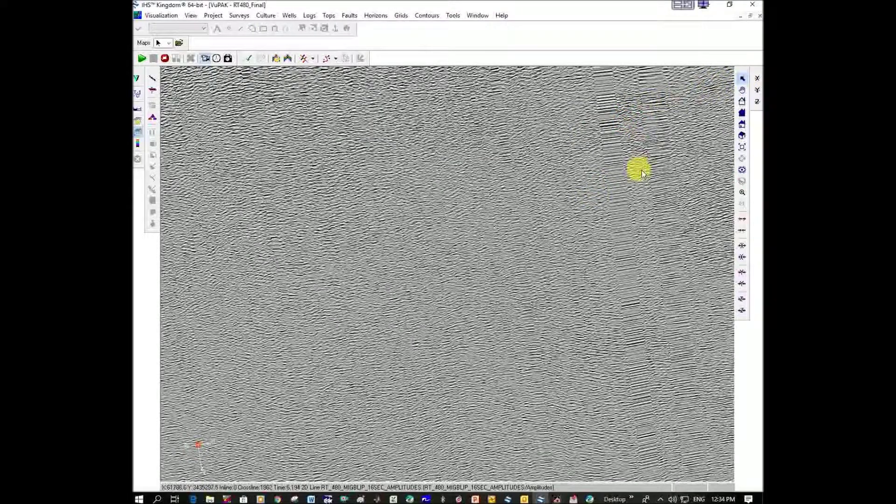
pyautogui.click(742, 89)
pyautogui.moveTo(664, 124); pyautogui.dragTo(360, 230)
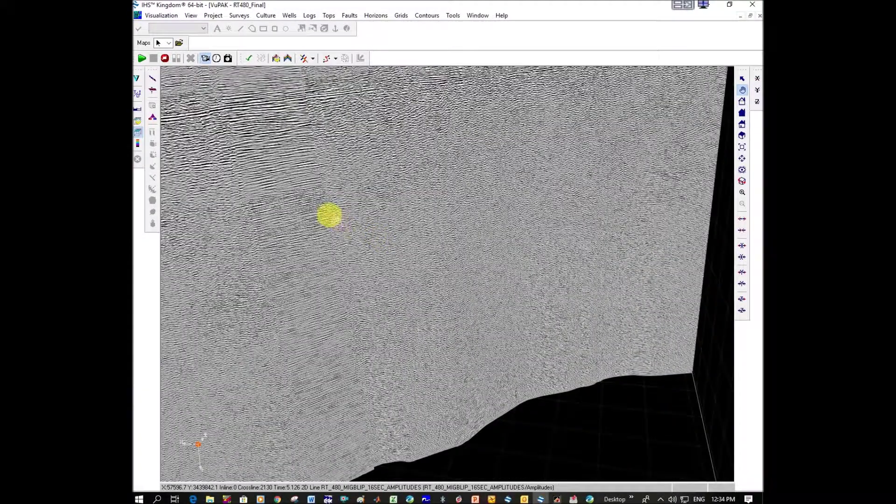
pyautogui.moveTo(271, 154); pyautogui.dragTo(279, 193)
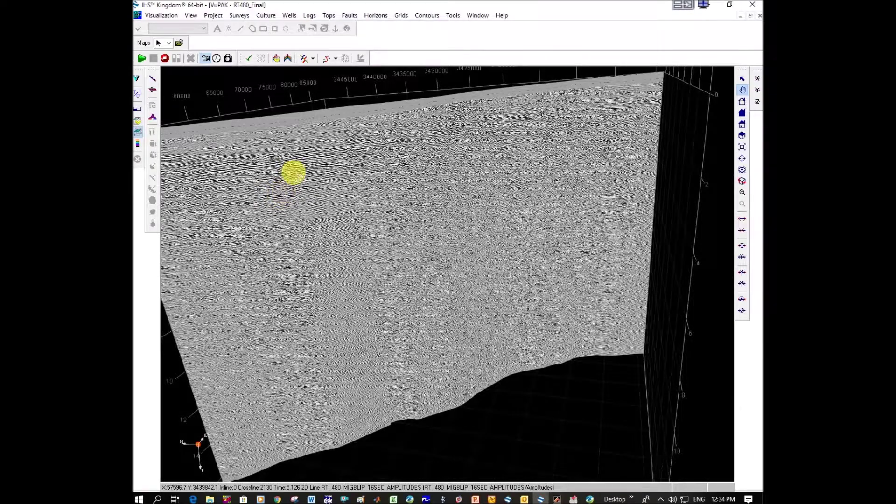
pyautogui.scroll(-5, 294, 173)
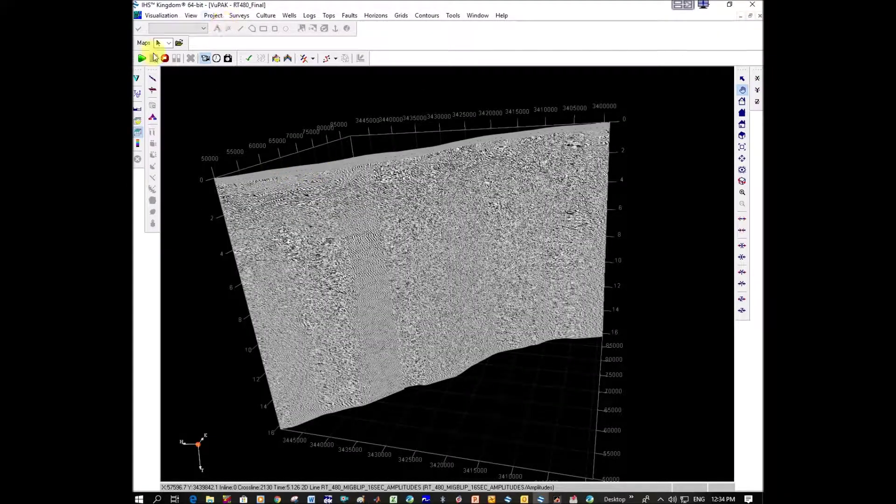
pyautogui.scroll(-5, 353, 162)
pyautogui.scroll(5, 353, 162)
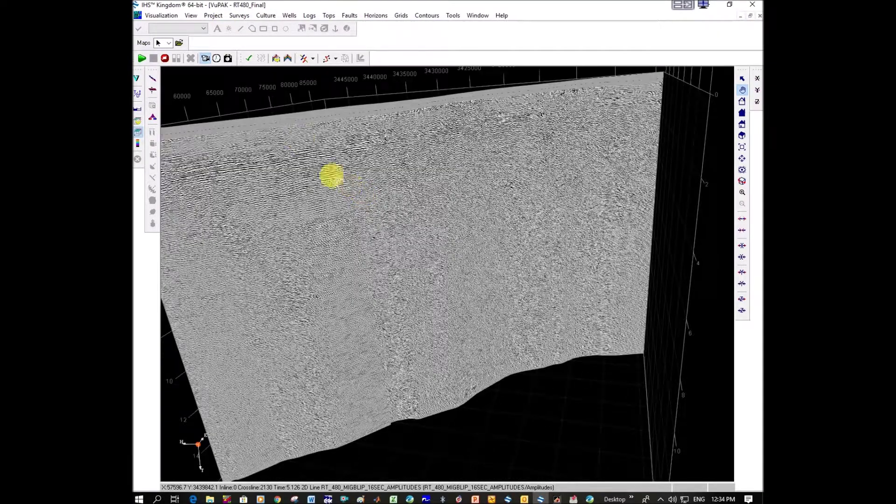
pyautogui.moveTo(302, 140); pyautogui.dragTo(405, 299)
pyautogui.moveTo(642, 360); pyautogui.dragTo(534, 133)
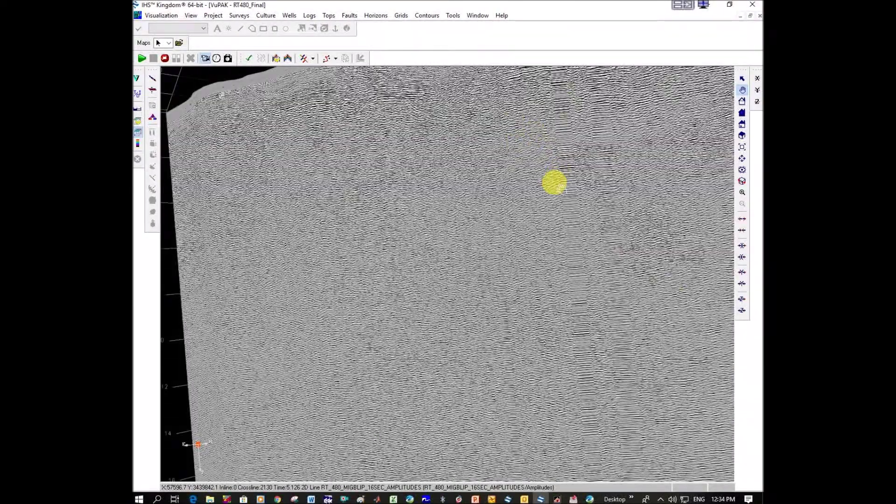
pyautogui.scroll(-5, 554, 182)
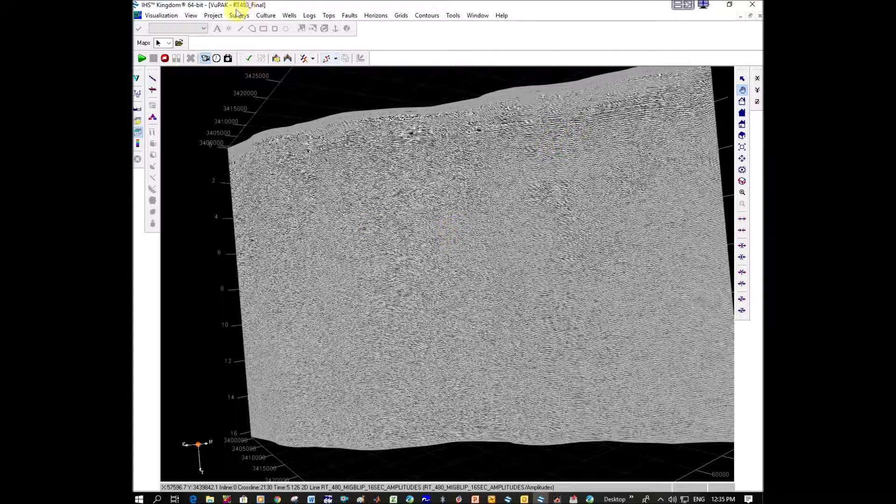
# - Return from VuPAK to the 2D line window and launch SeismicDirect for the surveys
pyautogui.click(240, 17)
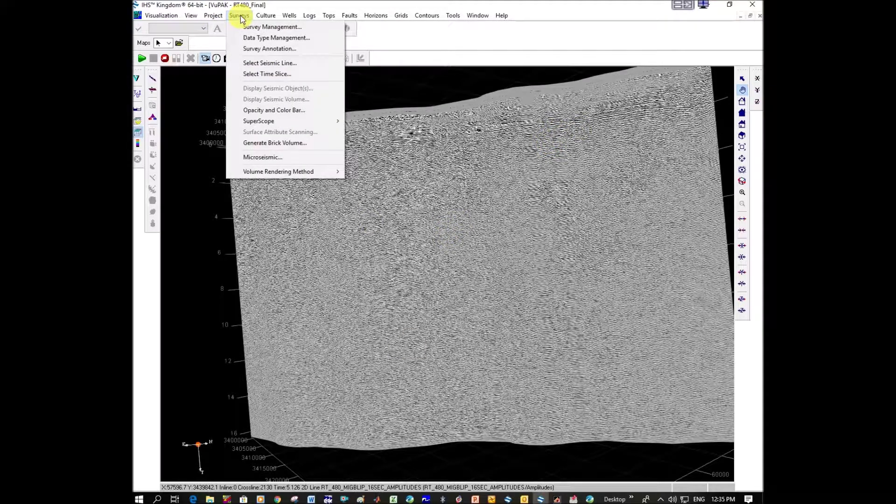
pyautogui.moveTo(222, 16)
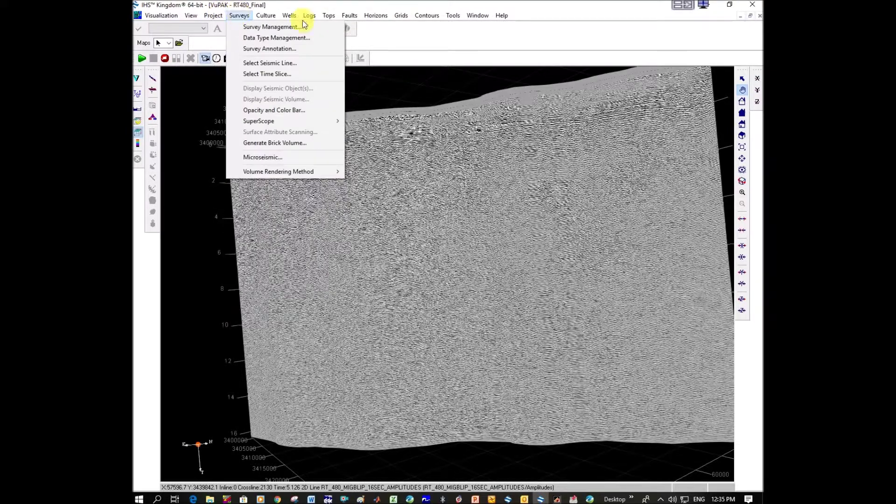
pyautogui.click(735, 24)
pyautogui.click(740, 16)
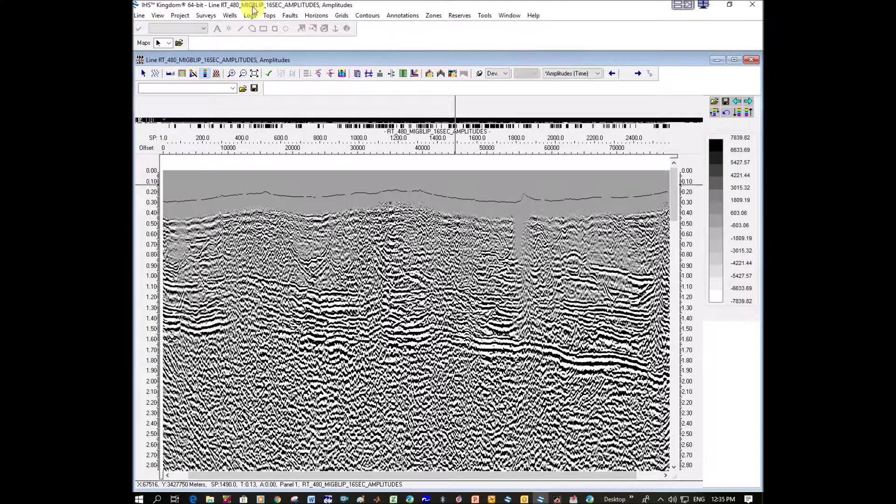
pyautogui.click(205, 16)
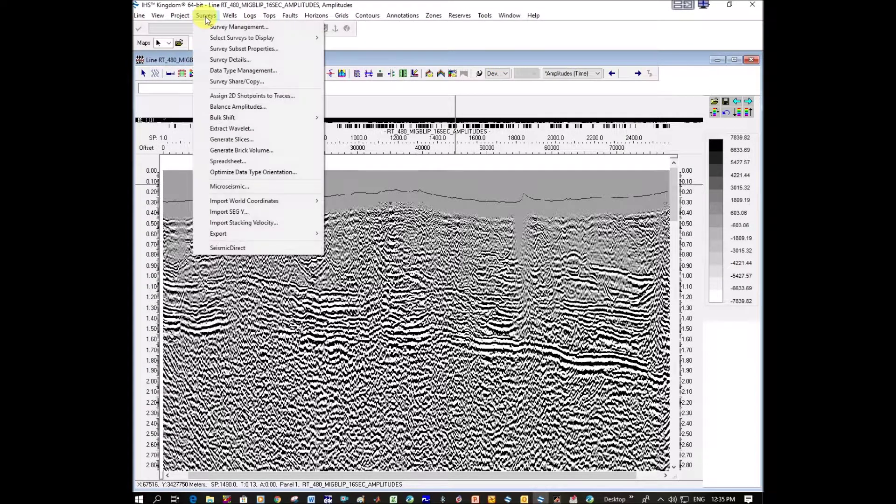
pyautogui.click(260, 248)
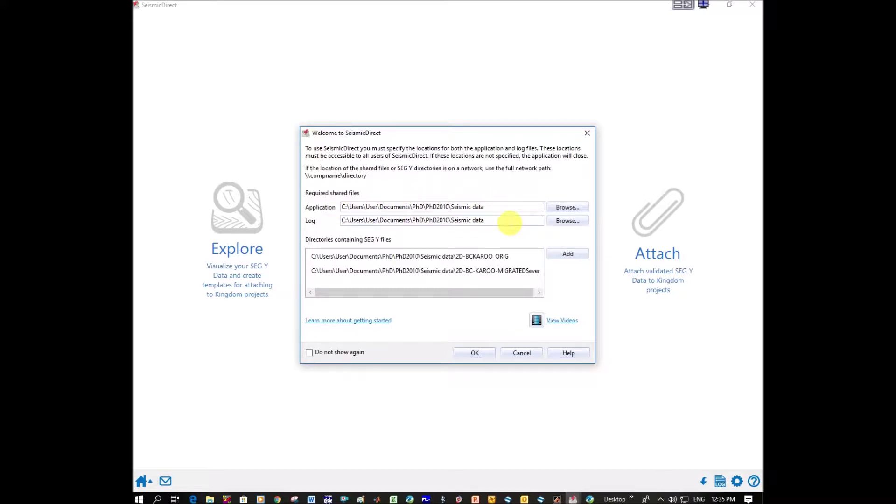
# - Review the application, log and SEG Y directory paths in the SeismicDirect welcome dialog and accept them
pyautogui.moveTo(454, 207); pyautogui.dragTo(488, 208)
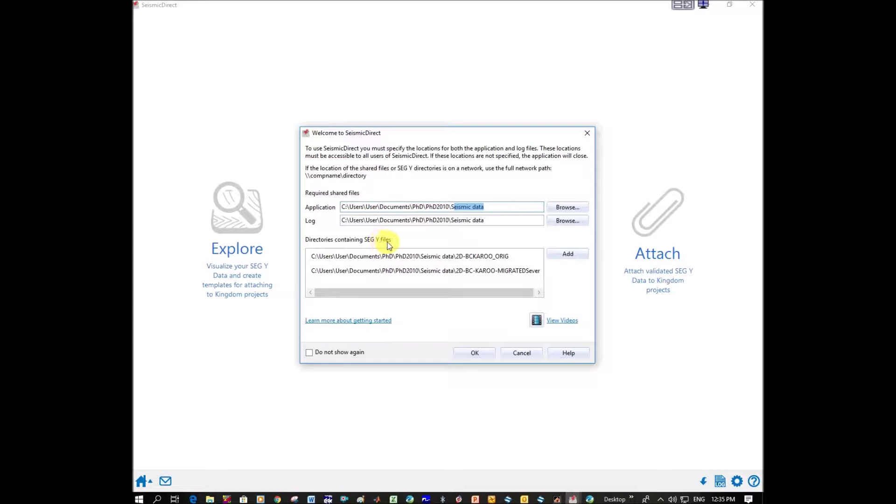
pyautogui.moveTo(457, 223); pyautogui.dragTo(499, 223)
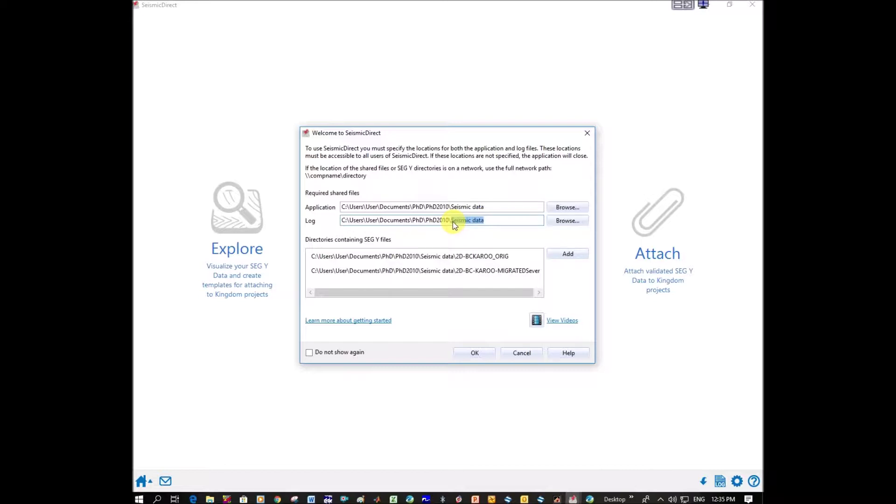
pyautogui.click(454, 256)
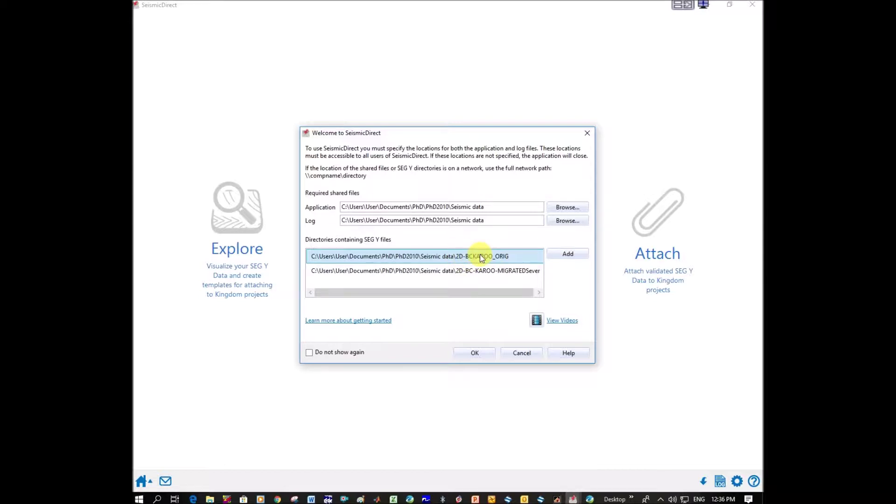
pyautogui.click(486, 353)
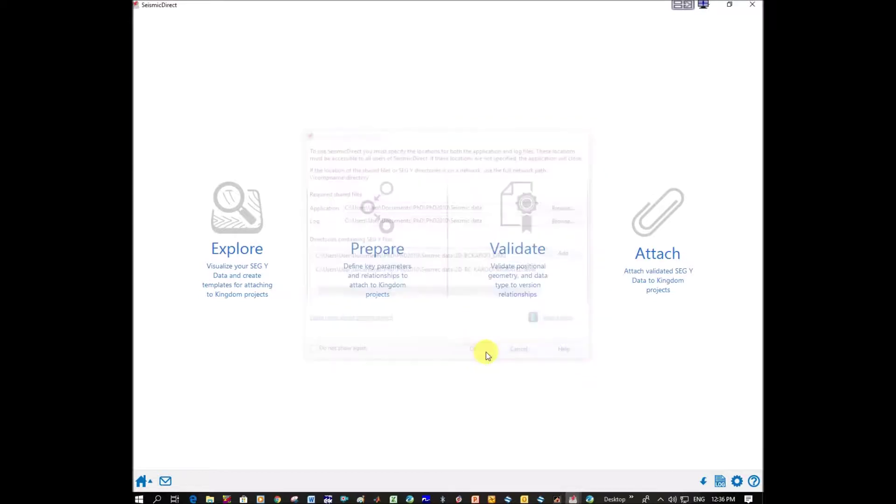
# - Explore the SEG Y data and load the RT_480_MIGBLIP_16SEC_Amplitudes.sgy file from the mig directory
pyautogui.click(239, 211)
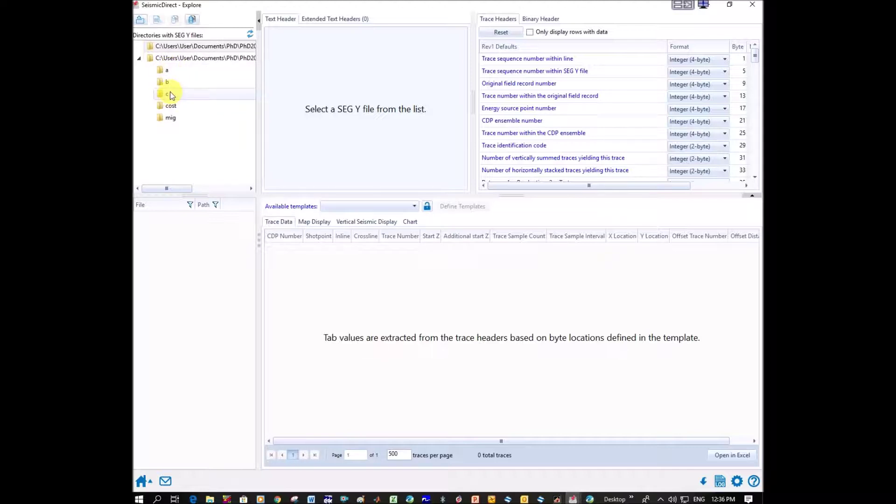
pyautogui.click(171, 119)
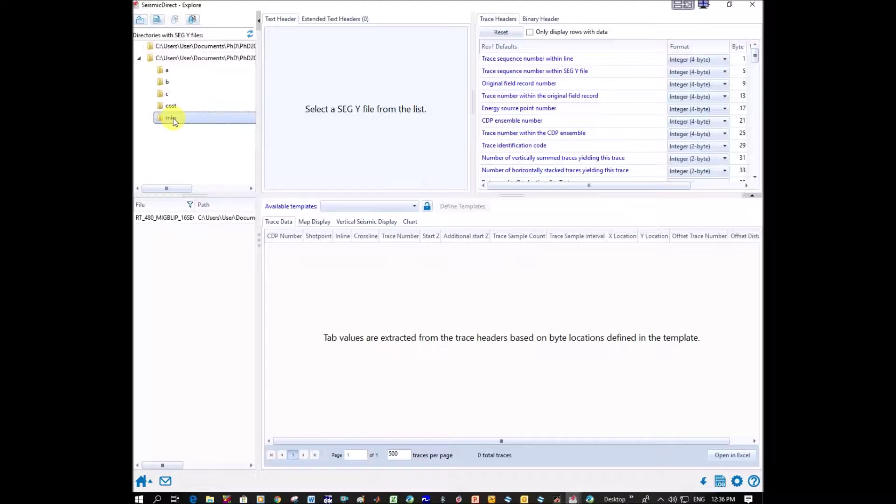
pyautogui.click(183, 222)
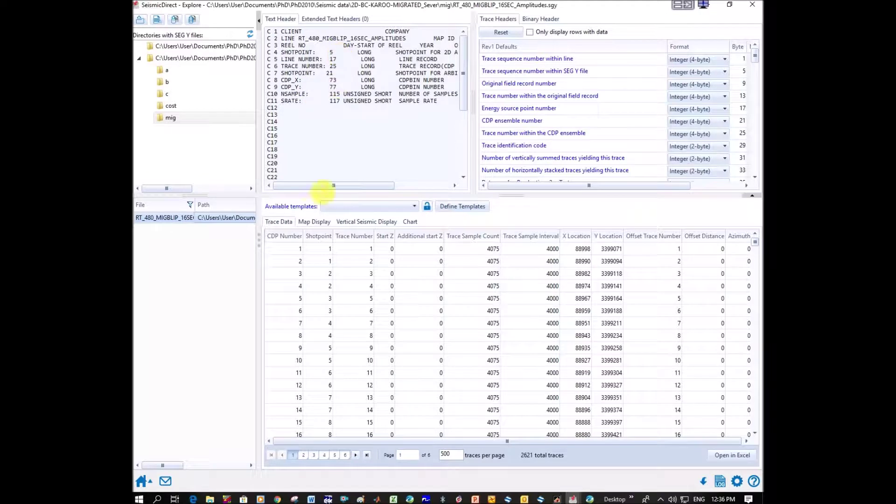
# - Examine the file's text header and its trace data table, including the CDP, shotpoint and X/Y location columns
pyautogui.moveTo(376, 186)
pyautogui.mouseDown()
pyautogui.moveTo(422, 186)
pyautogui.moveTo(376, 185)
pyautogui.mouseUp()
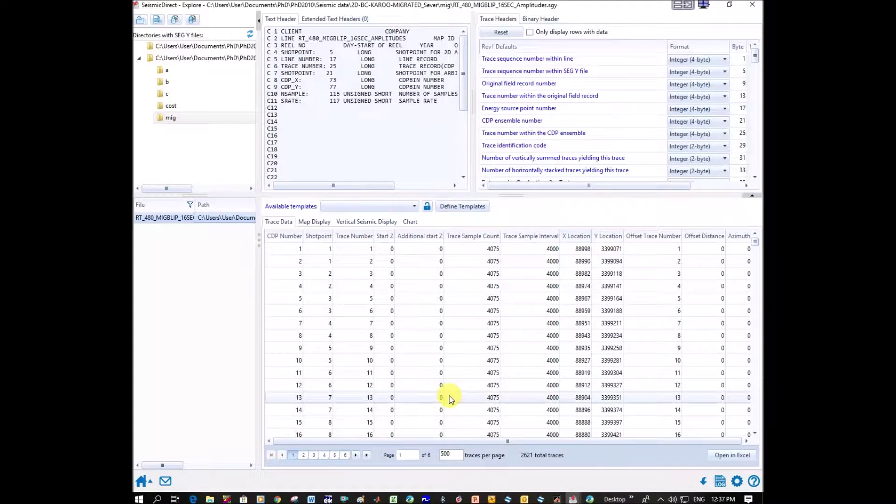
pyautogui.moveTo(469, 442); pyautogui.dragTo(570, 444)
pyautogui.moveTo(461, 443); pyautogui.dragTo(394, 439)
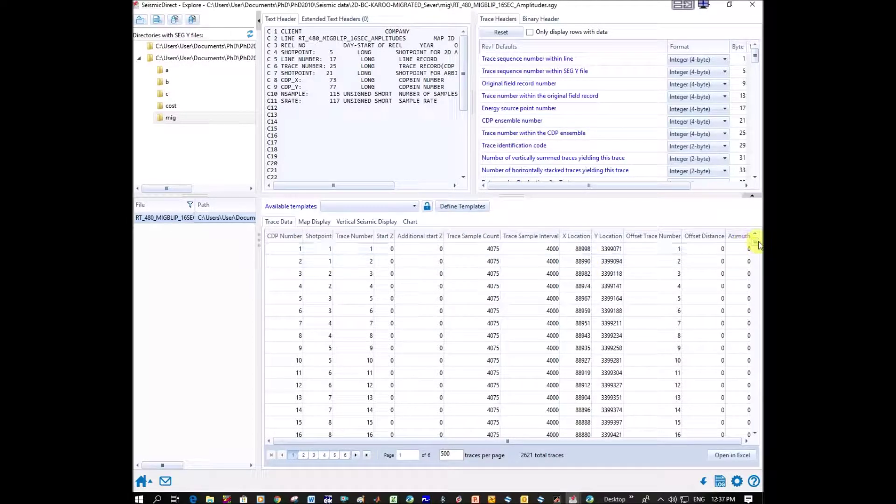
pyautogui.moveTo(755, 242)
pyautogui.mouseDown()
pyautogui.moveTo(746, 366)
pyautogui.moveTo(754, 370)
pyautogui.mouseUp()
pyautogui.moveTo(755, 403)
pyautogui.mouseDown()
pyautogui.moveTo(756, 435)
pyautogui.moveTo(757, 217)
pyautogui.mouseUp()
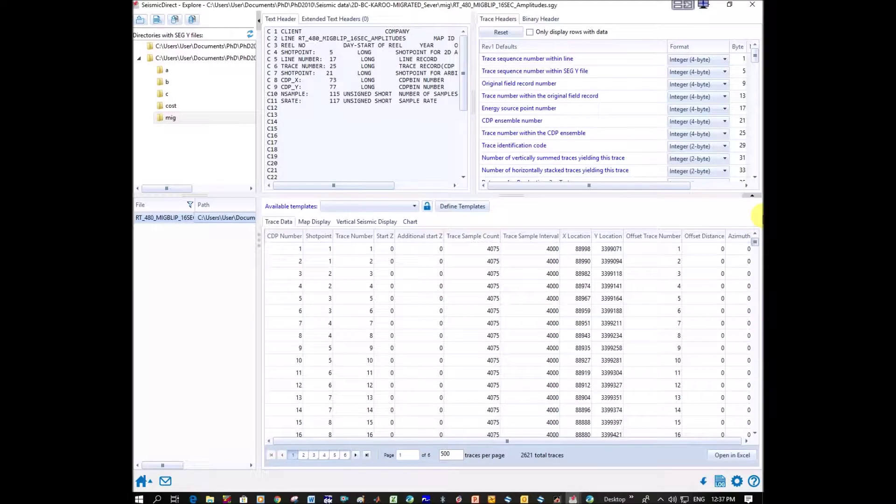
pyautogui.click(312, 254)
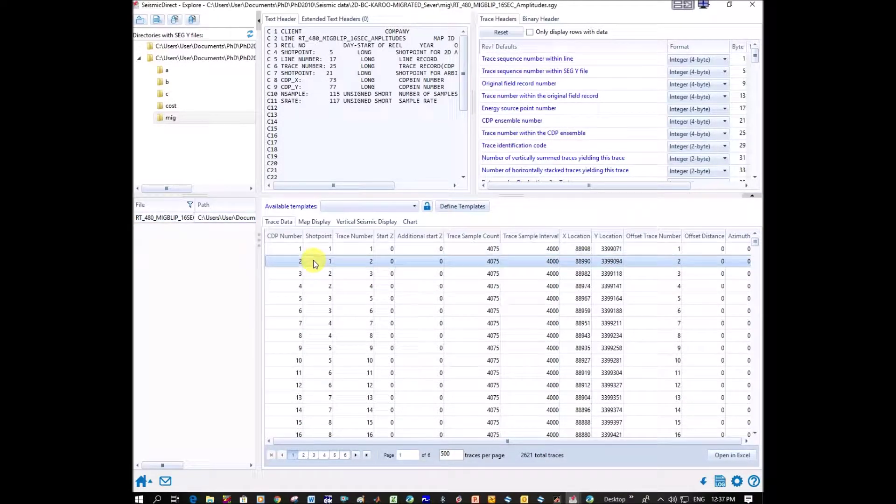
pyautogui.click(316, 262)
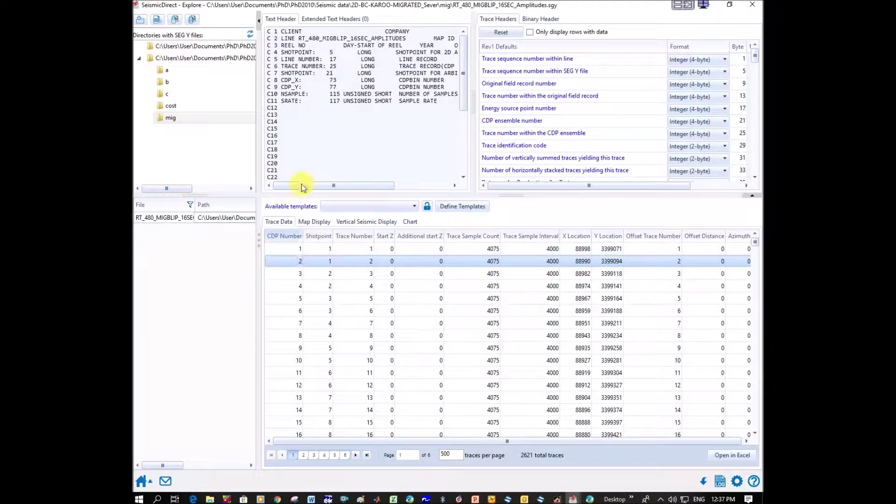
# - Start a SEG Y export of the file, enlarge the trace table area, and show the Source point and CDP fields
pyautogui.click(172, 21)
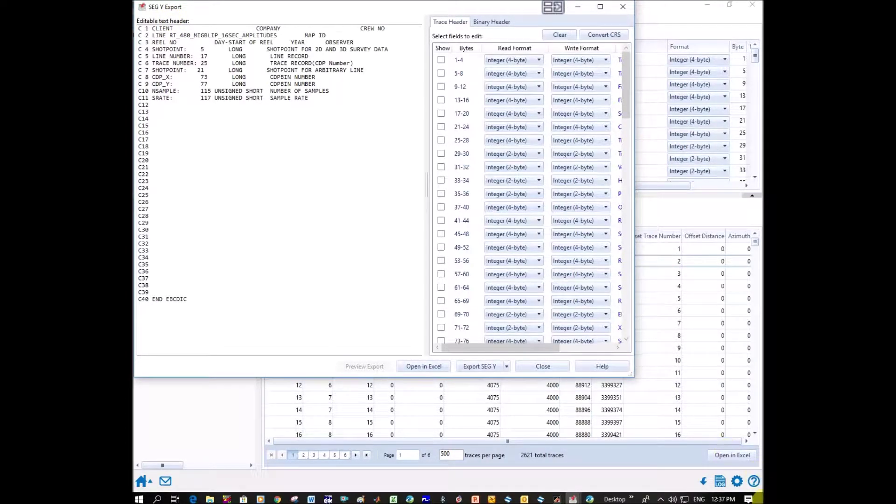
pyautogui.moveTo(426, 250); pyautogui.dragTo(138, 248)
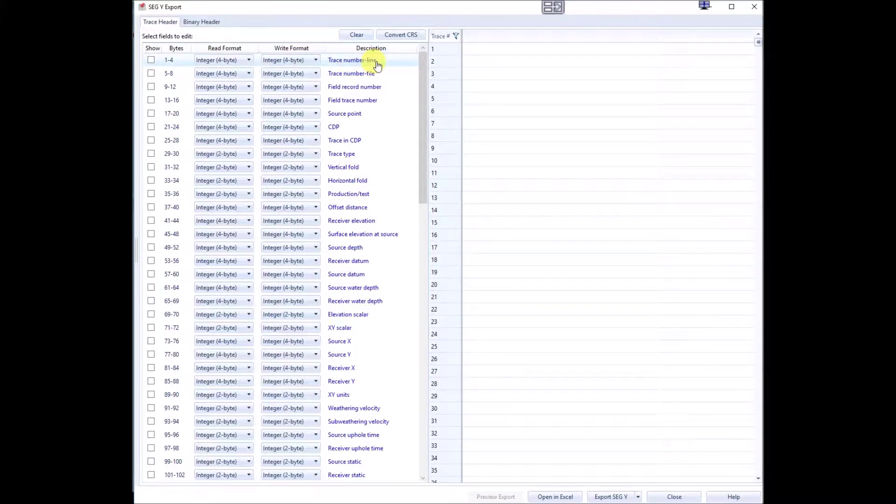
pyautogui.click(151, 114)
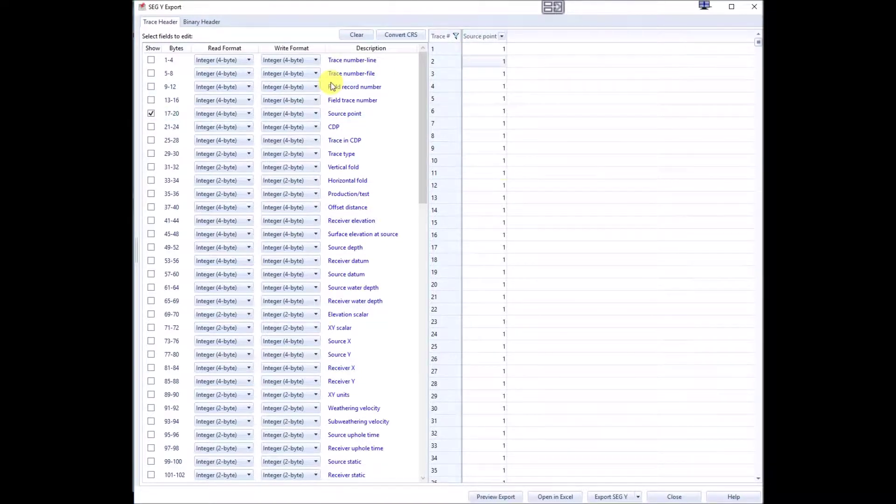
pyautogui.click(151, 127)
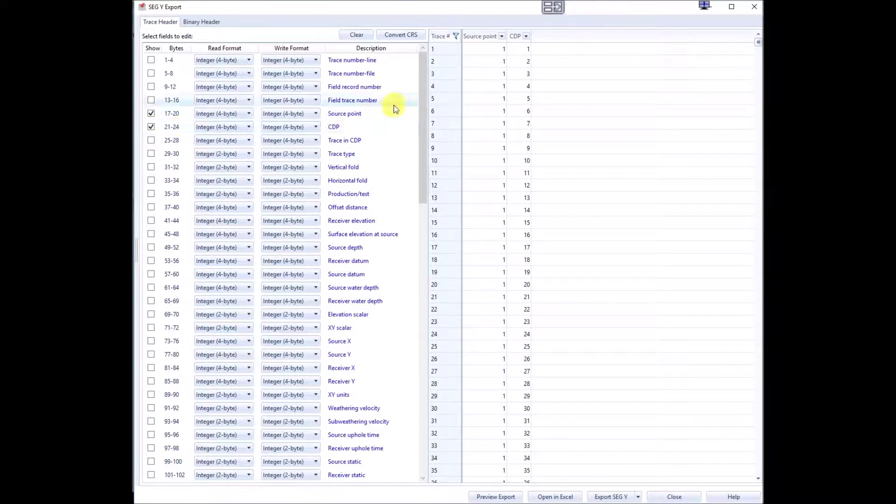
# - Show the Source X, Source Y, Receiver X and Receiver Y trace header fields for editing
pyautogui.click(151, 341)
pyautogui.click(151, 354)
pyautogui.click(151, 368)
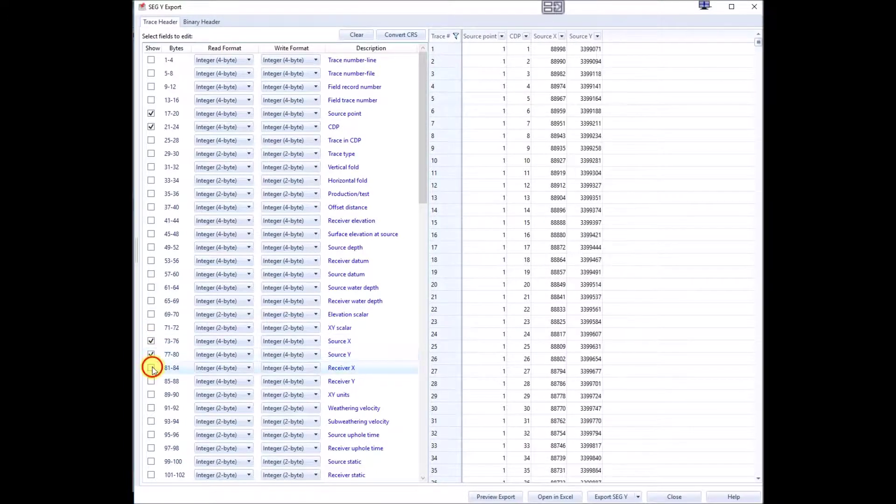
pyautogui.click(151, 381)
# - Show the CDP-X (bytes 181-184) and CDP-Y (bytes 185-188) trace header fields for editing
pyautogui.scroll(-1, 425, 176)
pyautogui.scroll(-7, 412, 394)
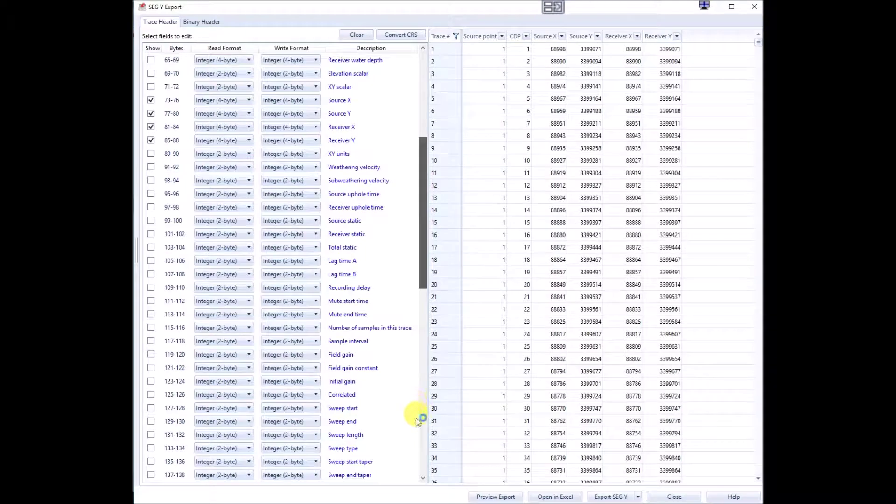
pyautogui.scroll(-13, 420, 465)
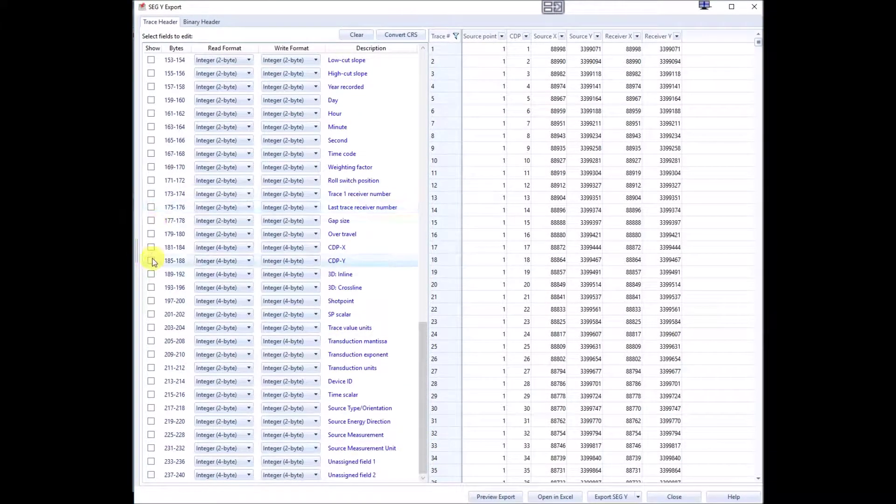
pyautogui.click(151, 248)
pyautogui.click(151, 261)
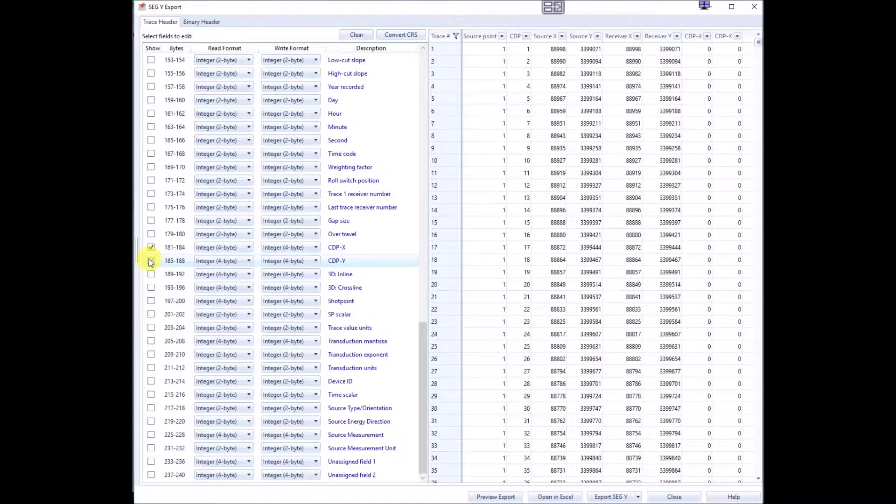
# - Show the Shotpoint trace header field (bytes 197-200) for editing and review all the displayed trace columns
pyautogui.click(150, 301)
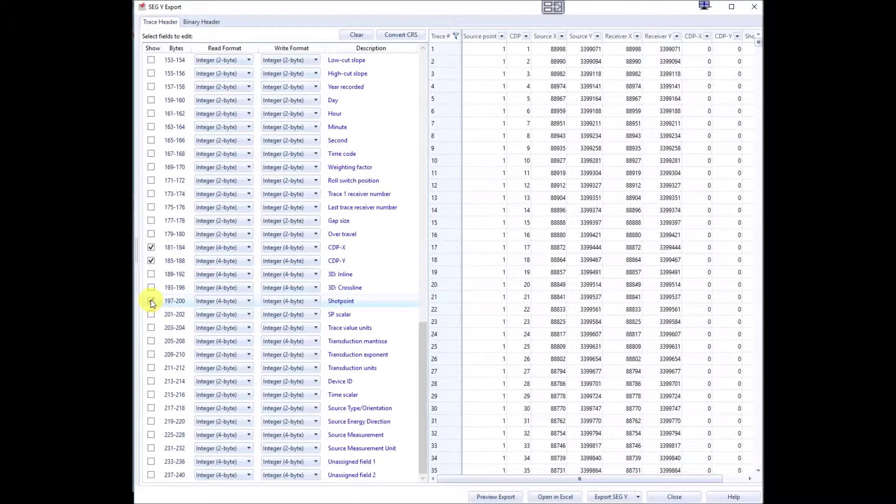
pyautogui.moveTo(424, 362); pyautogui.dragTo(424, 53)
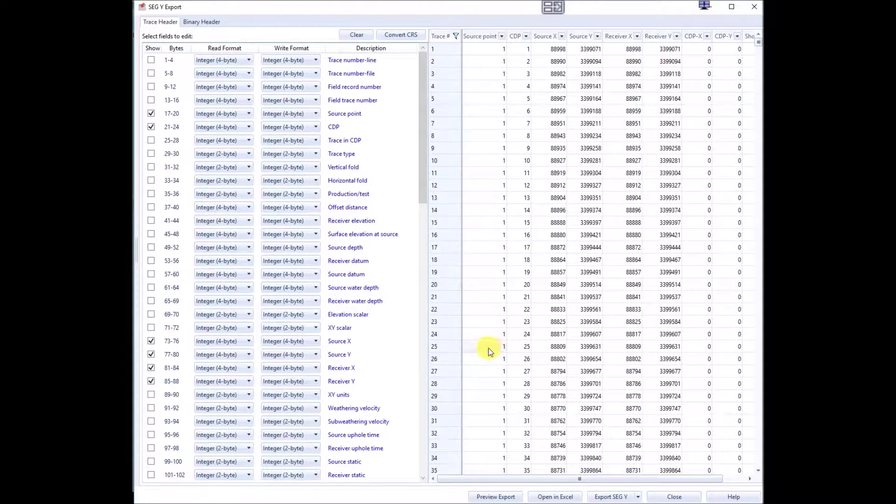
pyautogui.moveTo(597, 478); pyautogui.dragTo(624, 478)
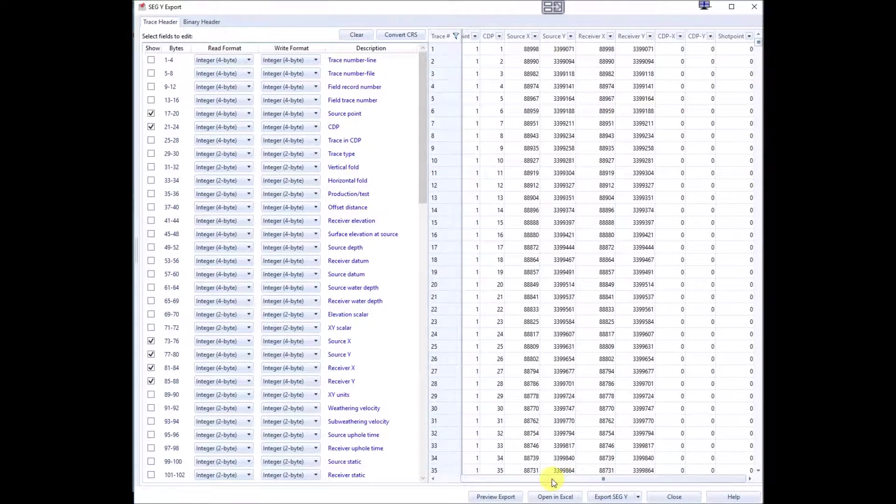
pyautogui.moveTo(539, 479); pyautogui.dragTo(517, 479)
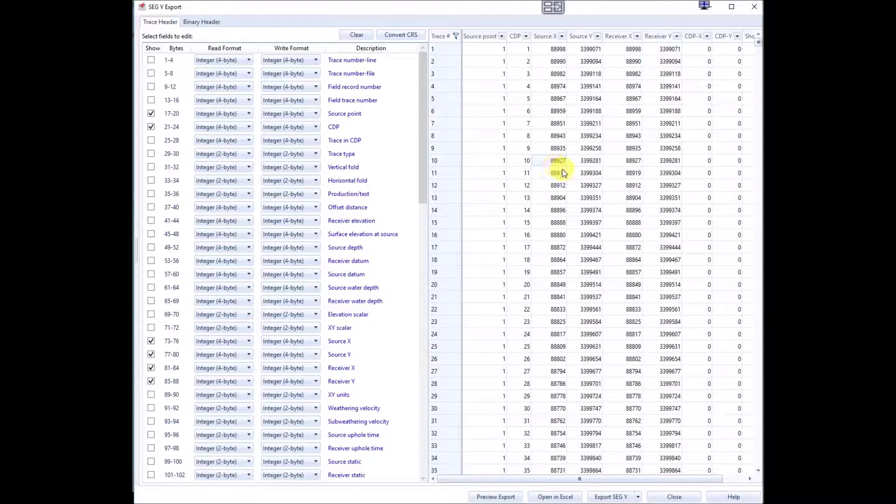
# - Select and copy the entire Source X column, from trace 1 through trace 2621
pyautogui.click(559, 65)
pyautogui.click(577, 53)
pyautogui.click(555, 86)
pyautogui.click(554, 50)
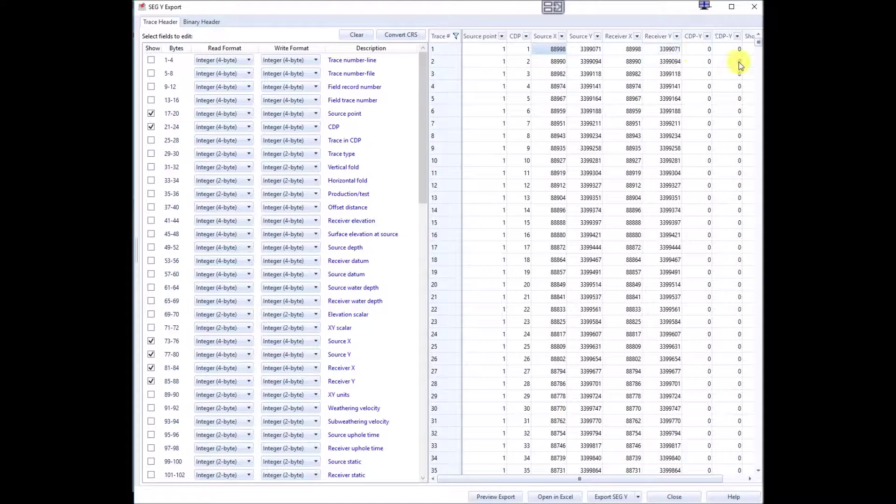
pyautogui.moveTo(756, 47); pyautogui.dragTo(757, 483)
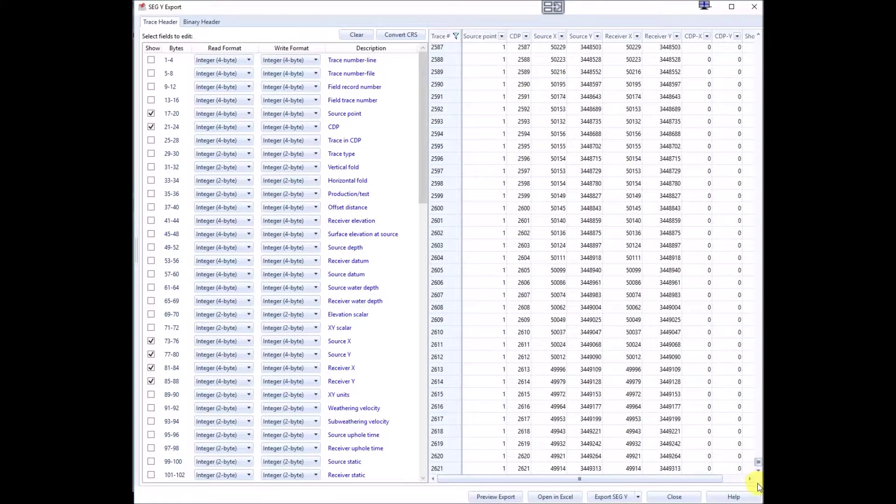
pyautogui.keyDown('shift'); pyautogui.click(554, 471); pyautogui.keyUp('shift')
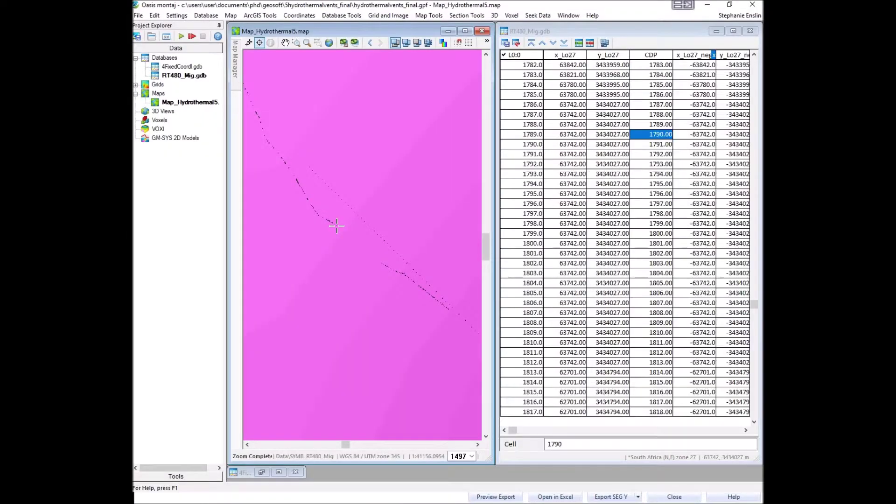
# - In Oasis montaj, close the open RT480_Mig.gdb database and create a new one with the same name, overwriting the existing file
pyautogui.click(750, 31)
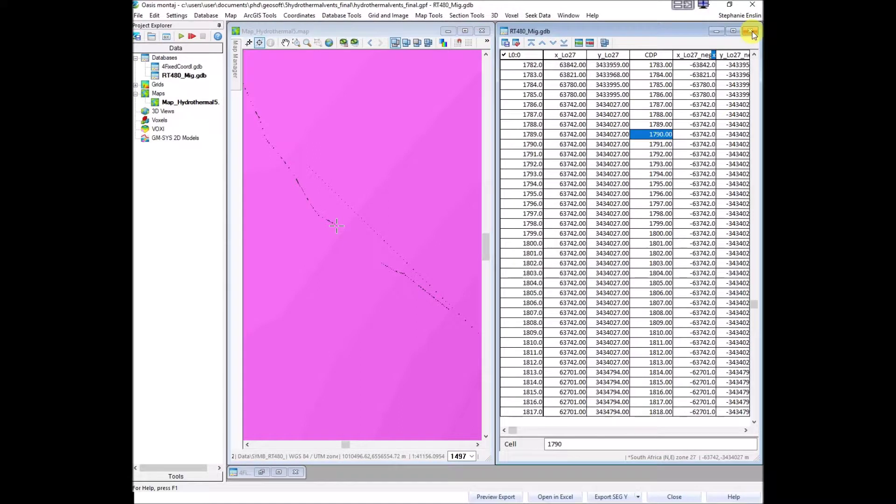
pyautogui.click(206, 16)
pyautogui.click(240, 35)
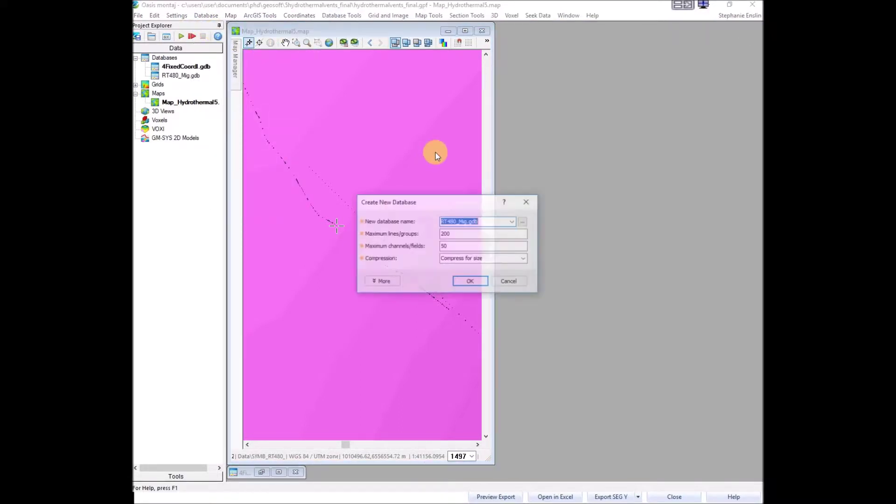
pyautogui.moveTo(457, 222); pyautogui.dragTo(467, 221)
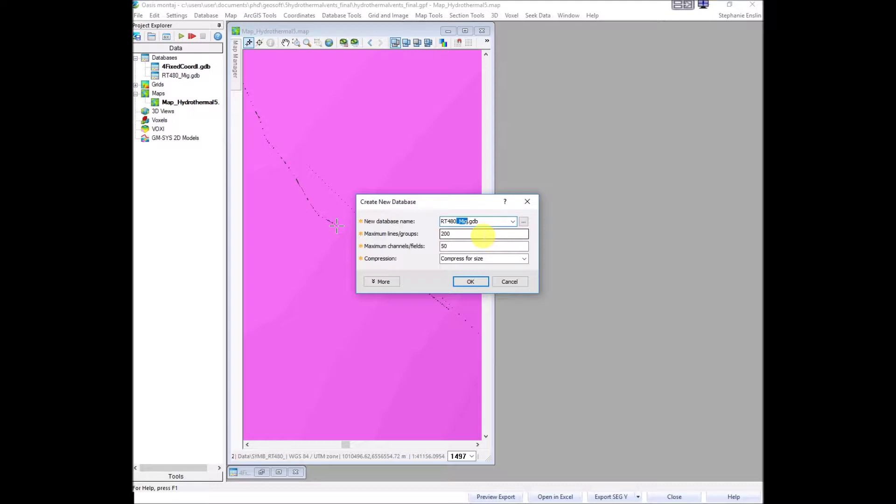
pyautogui.click(478, 280)
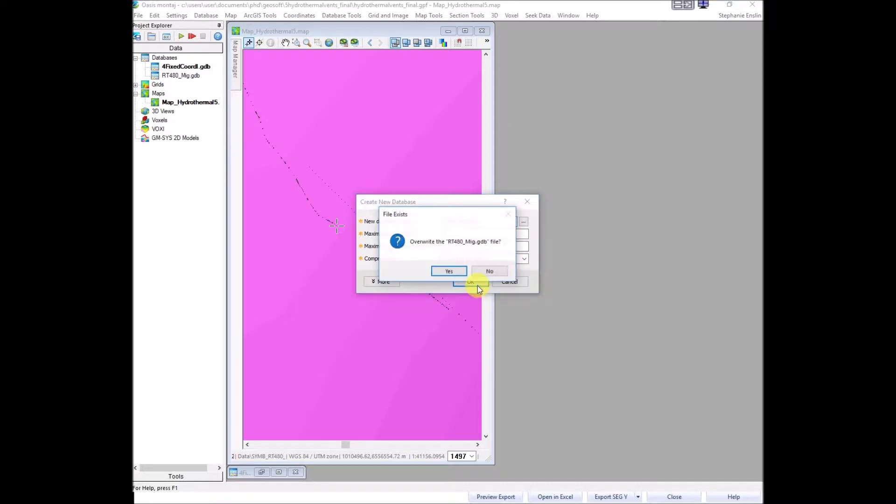
pyautogui.click(451, 271)
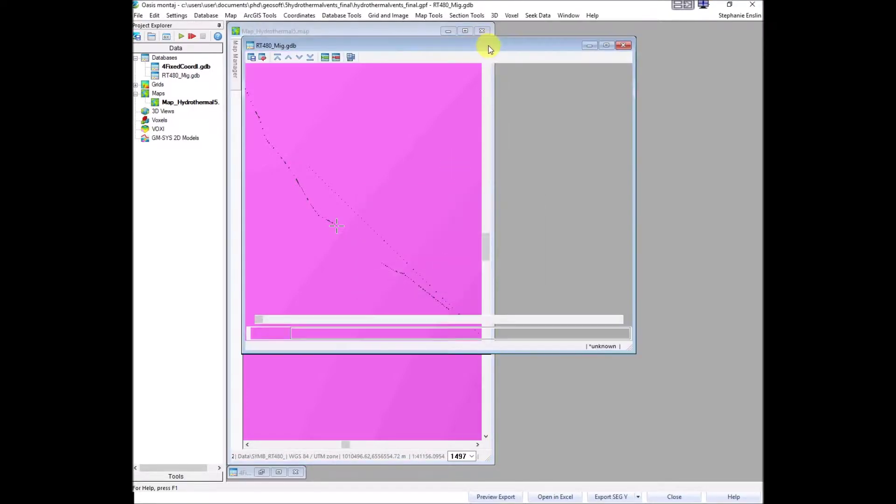
pyautogui.moveTo(432, 45); pyautogui.dragTo(498, 35)
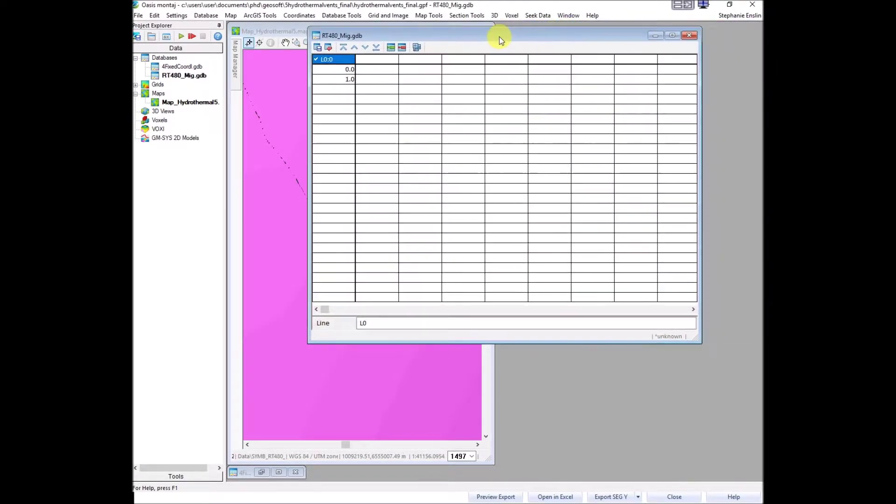
# - Create a channel named x_Lo27 in the new database and paste the copied Source X values into it
pyautogui.click(376, 60)
pyautogui.write('x')
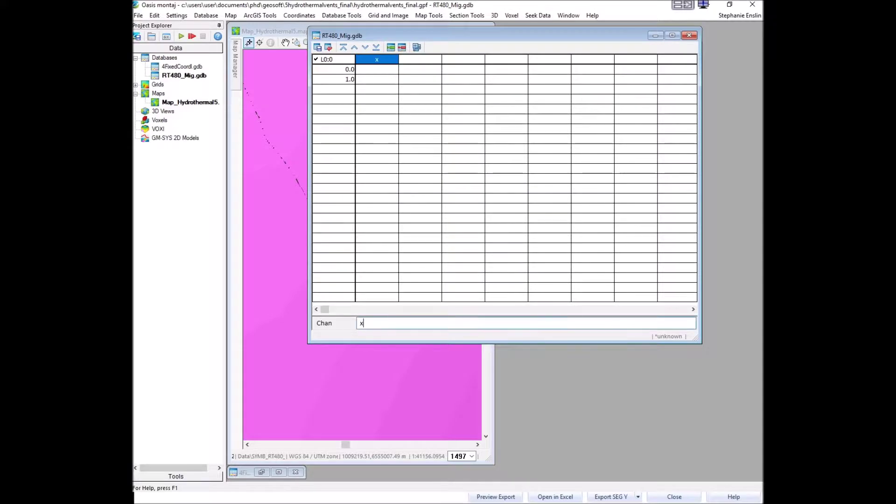
pyautogui.write('_Lo27')
pyautogui.press('Return')
pyautogui.press('Return')
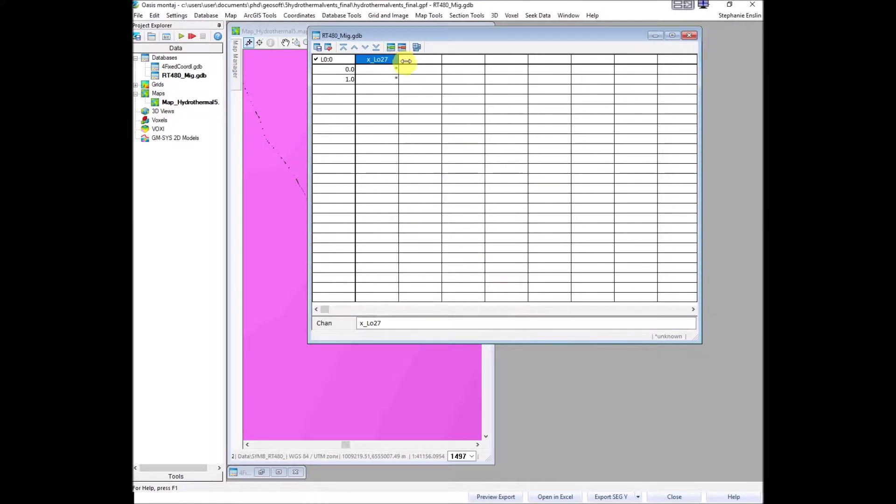
pyautogui.click(381, 69)
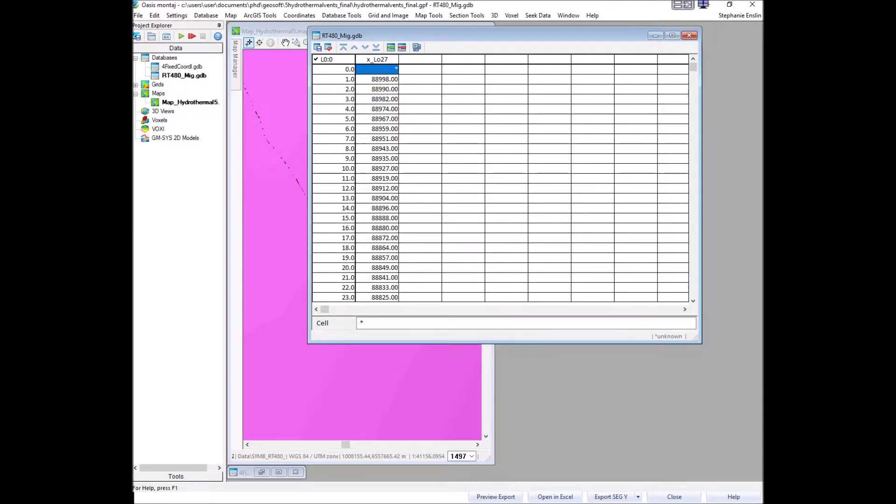
# - Return to the SEG Y Export window and copy the entire Source Y column, from trace 1 through trace 2621
pyautogui.hotkey('alt', 'Tab')
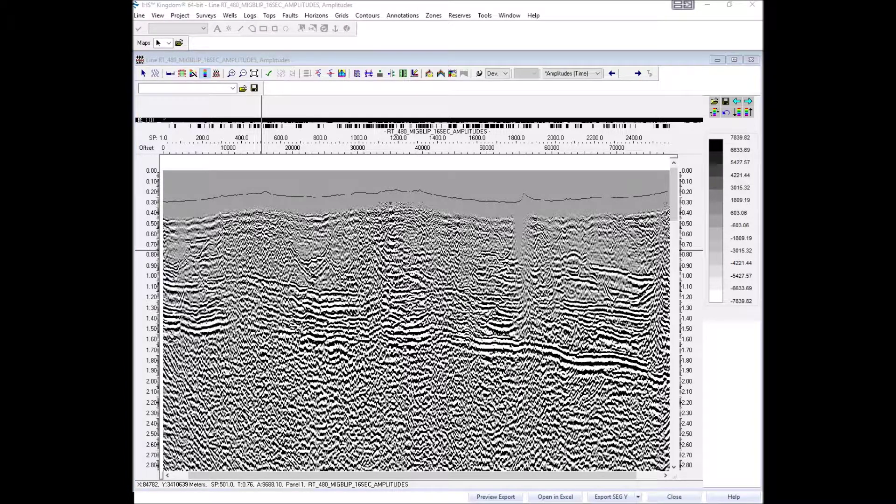
pyautogui.hotkey('alt', 'Tab')
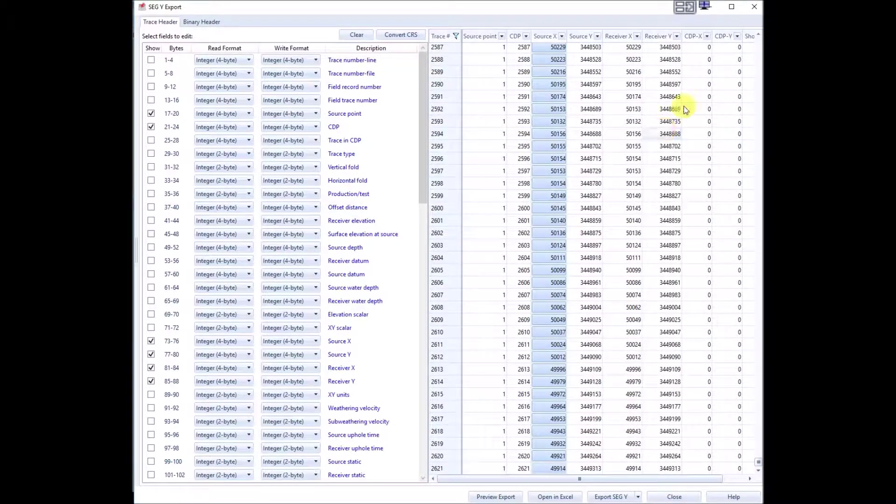
pyautogui.moveTo(758, 463); pyautogui.dragTo(760, 36)
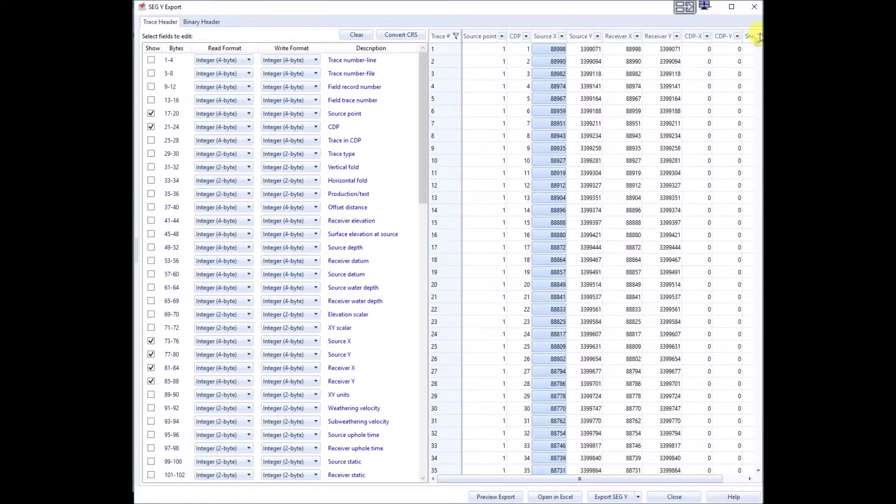
pyautogui.click(592, 50)
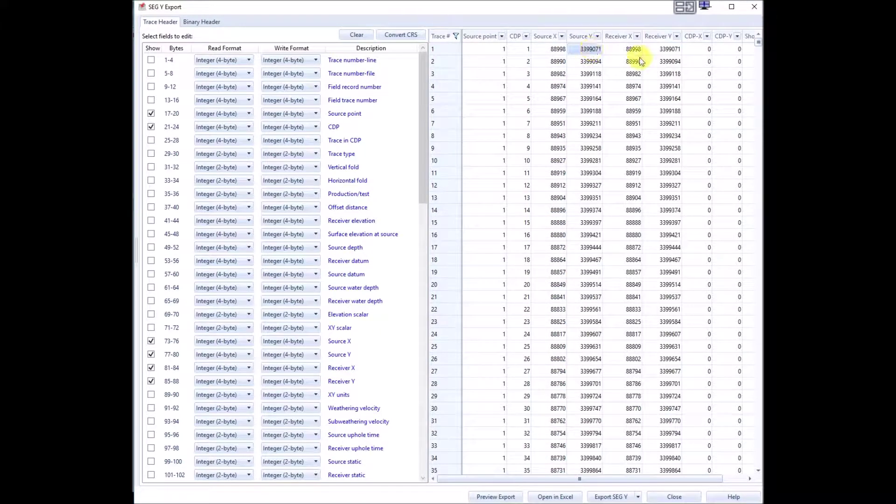
pyautogui.moveTo(757, 41); pyautogui.dragTo(756, 477)
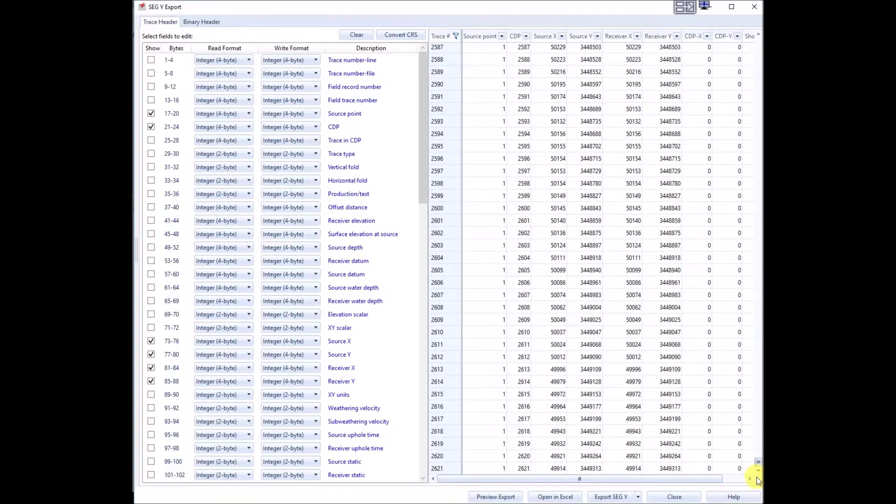
pyautogui.click(587, 471)
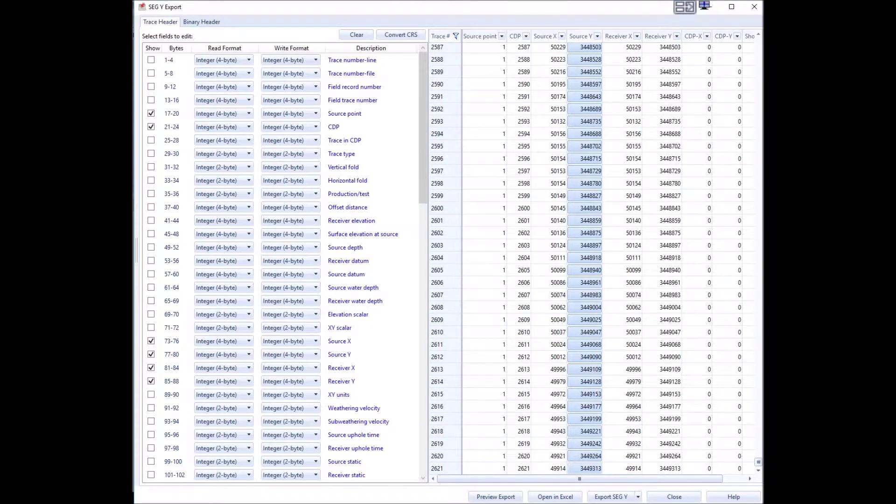
# - In the Oasis montaj database, create a channel named y_Lo27 and paste the copied Source Y values into it
pyautogui.hotkey('alt', 'Tab')
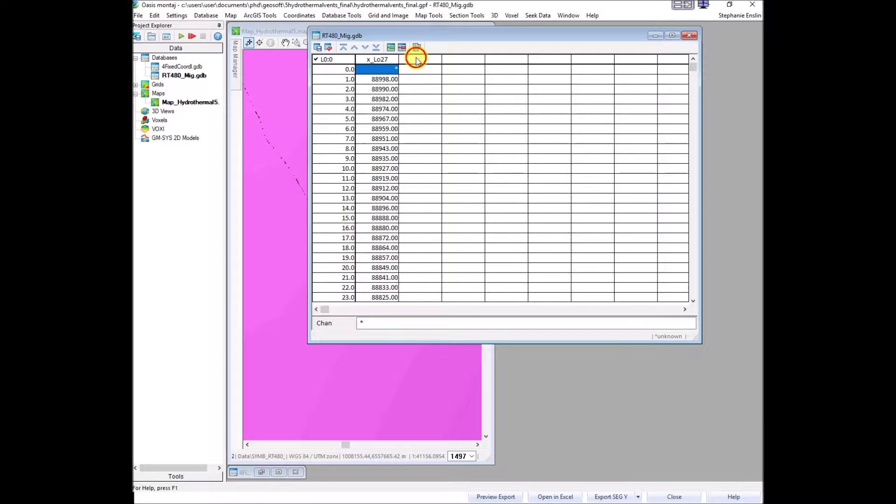
pyautogui.click(415, 58)
pyautogui.write('y_Lo27')
pyautogui.press('Return')
pyautogui.press('Return')
pyautogui.click(420, 73)
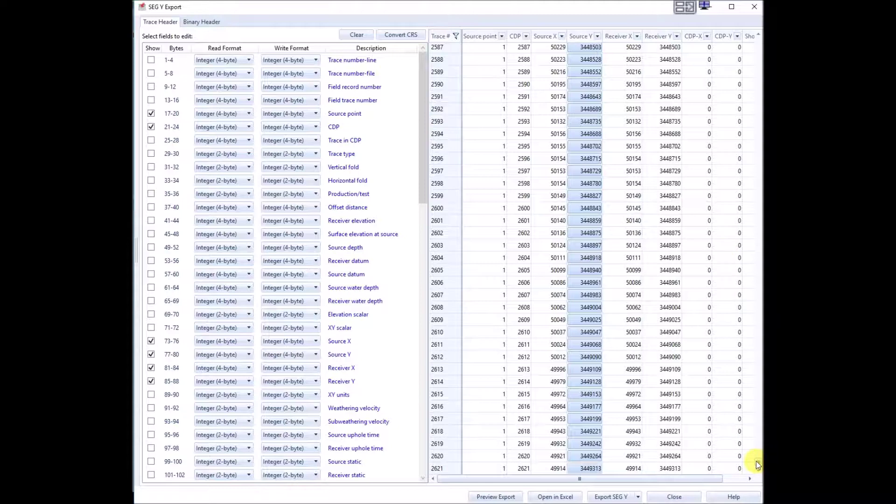
# - Back in the SEG Y Export window, copy the entire CDP column, from trace 1 through trace 2621
pyautogui.moveTo(757, 465); pyautogui.dragTo(761, 32)
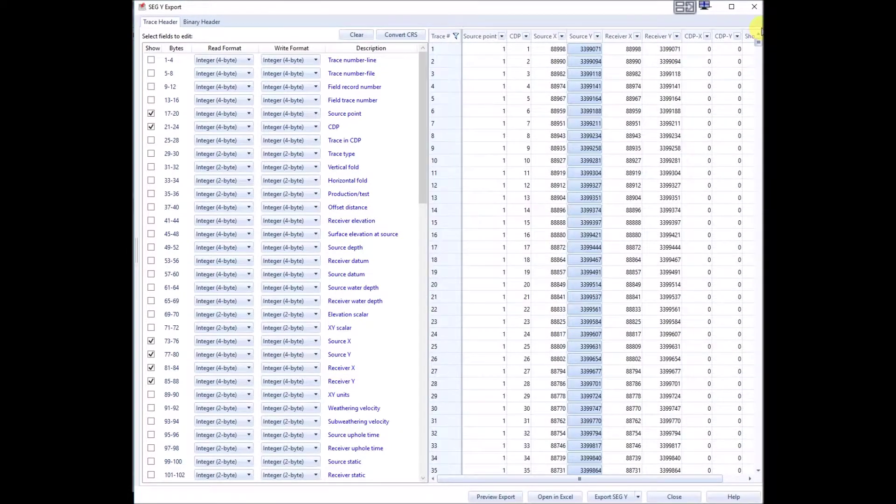
pyautogui.click(524, 50)
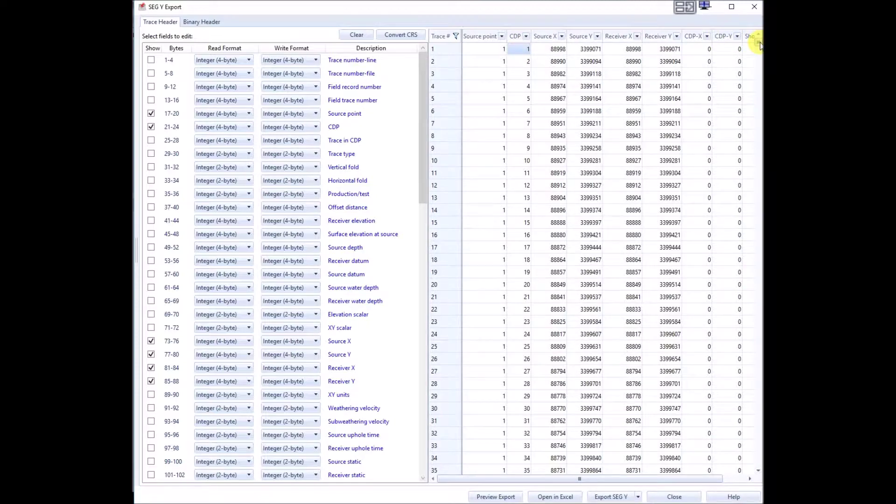
pyautogui.moveTo(760, 45)
pyautogui.mouseDown()
pyautogui.moveTo(736, 234)
pyautogui.moveTo(744, 494)
pyautogui.moveTo(758, 487)
pyautogui.mouseUp()
pyautogui.keyDown('shift'); pyautogui.click(522, 469); pyautogui.keyUp('shift')
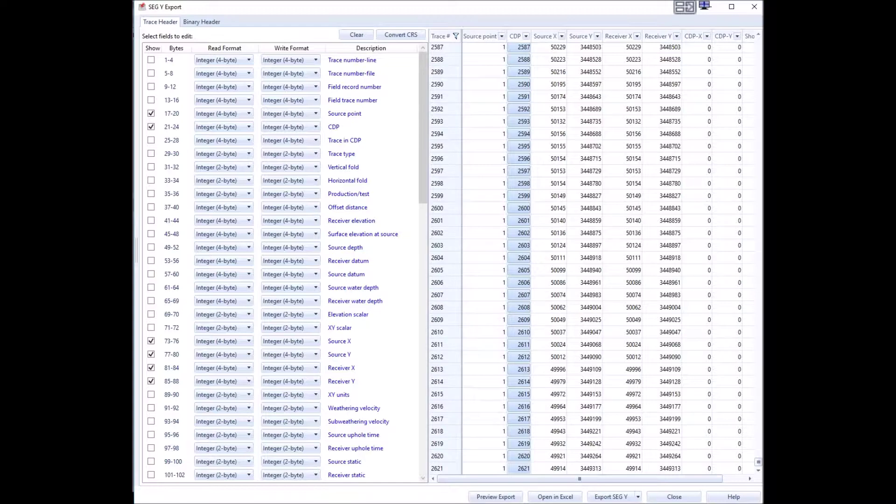
# - In the Oasis montaj database, create a channel named CDP and paste the copied CDP values into it
pyautogui.hotkey('alt', 'Tab')
pyautogui.click(456, 60)
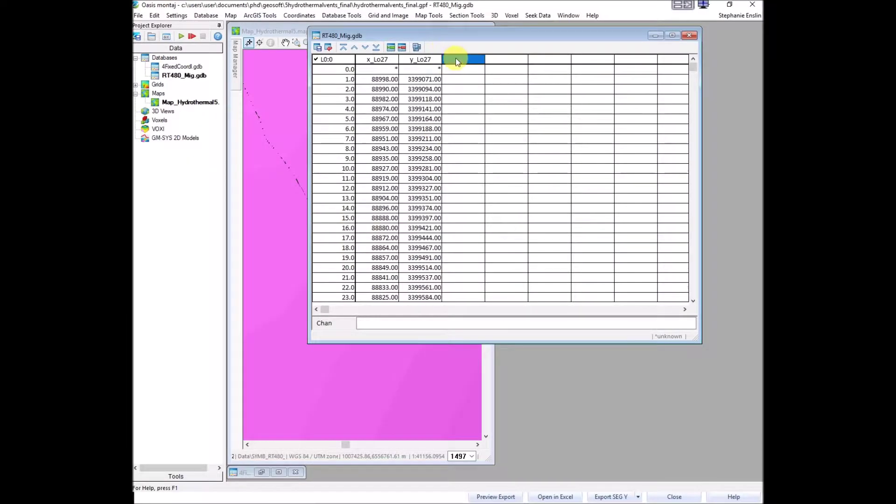
pyautogui.write('CDP')
pyautogui.press('Return')
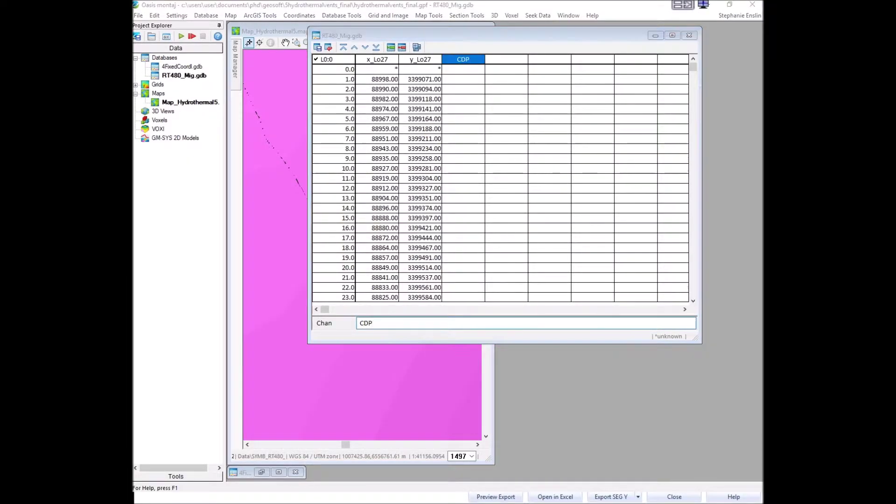
pyautogui.press('Return')
pyautogui.click(466, 78)
pyautogui.press('Left')
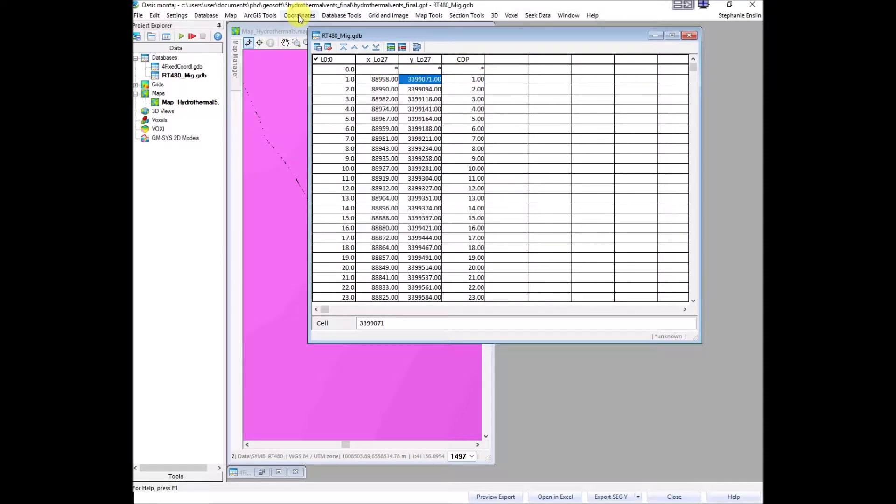
pyautogui.click(380, 78)
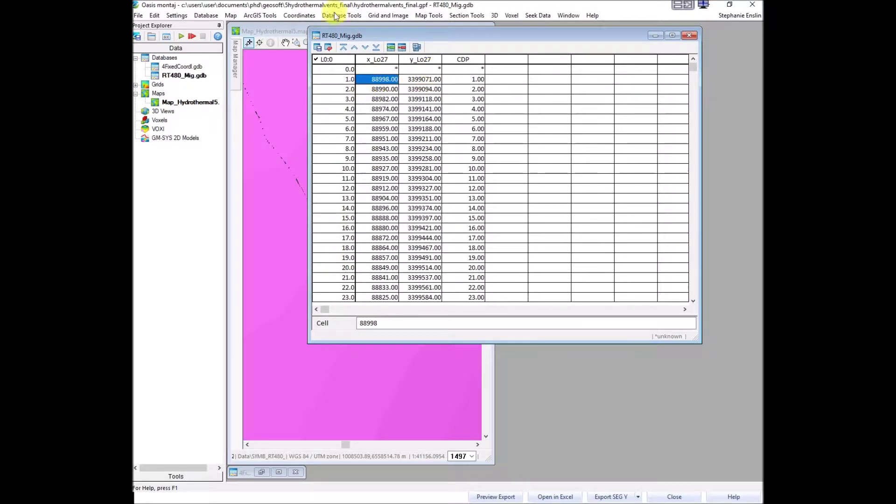
pyautogui.click(299, 15)
pyautogui.click(338, 17)
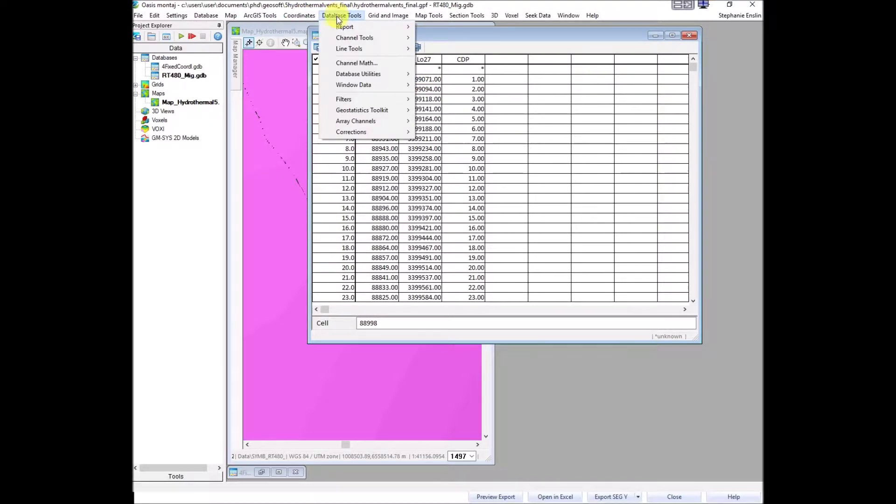
pyautogui.click(354, 63)
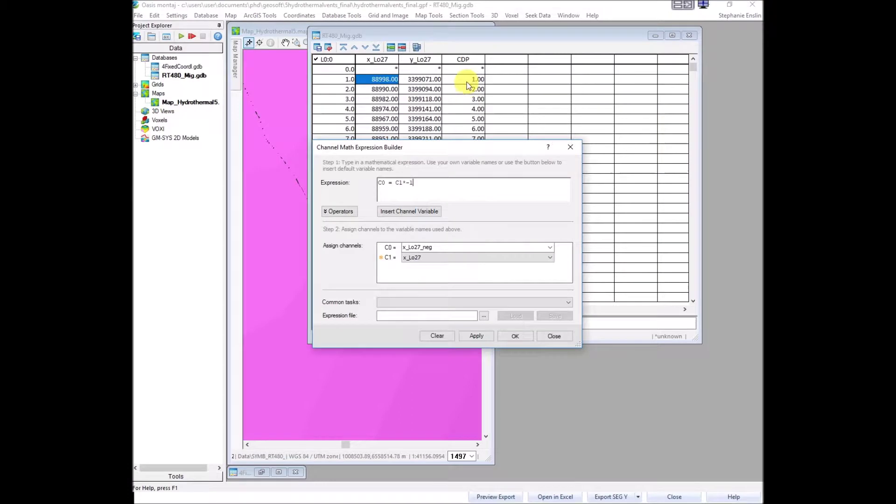
pyautogui.click(571, 149)
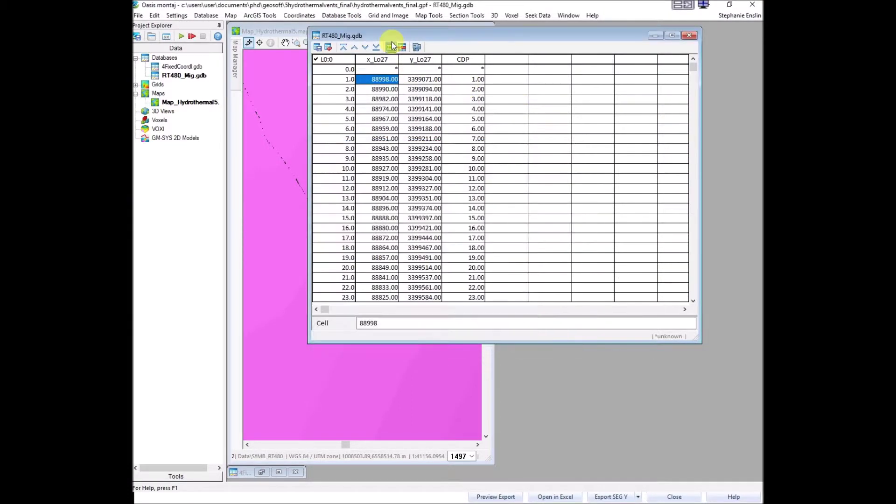
# - Create the channel x_Lo27_neg with Channel Math using the expression C0 = C1*-1, with C1 assigned to x_Lo27
pyautogui.click(345, 16)
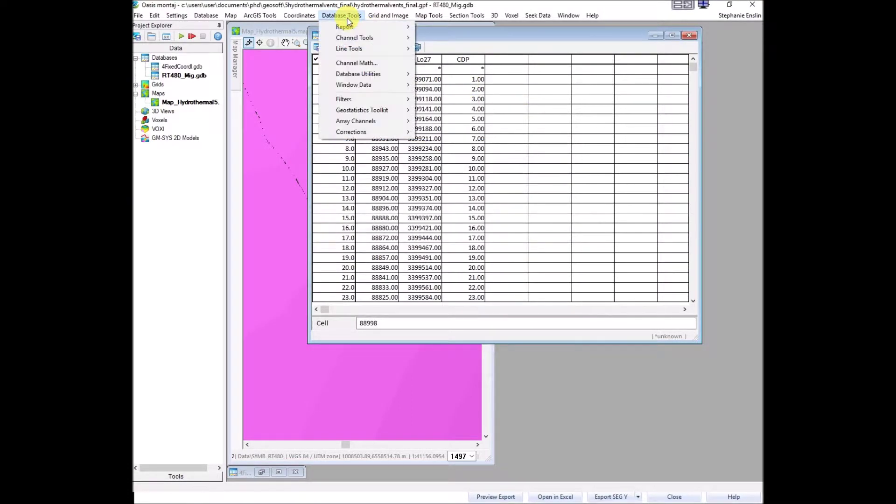
pyautogui.click(366, 66)
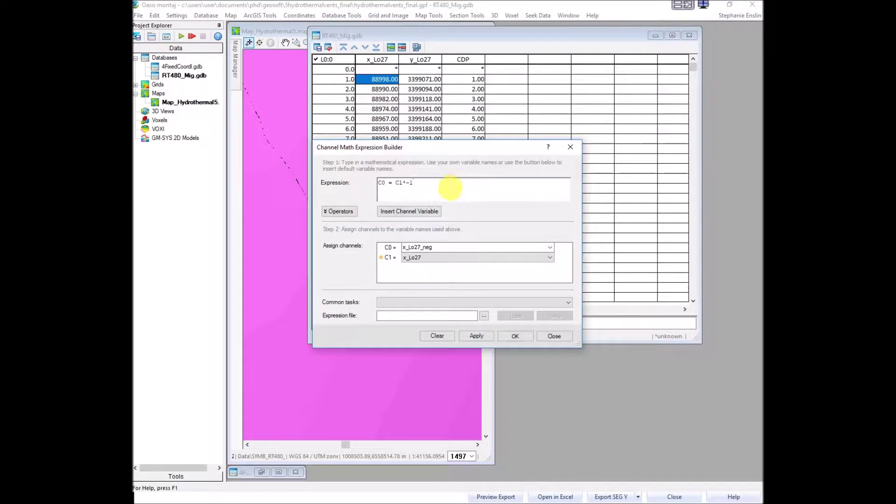
pyautogui.doubleClick(420, 248)
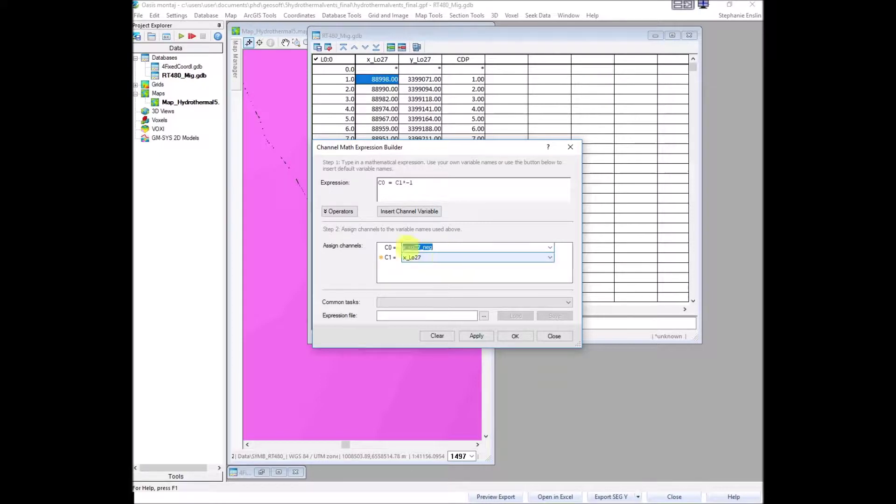
pyautogui.click(426, 260)
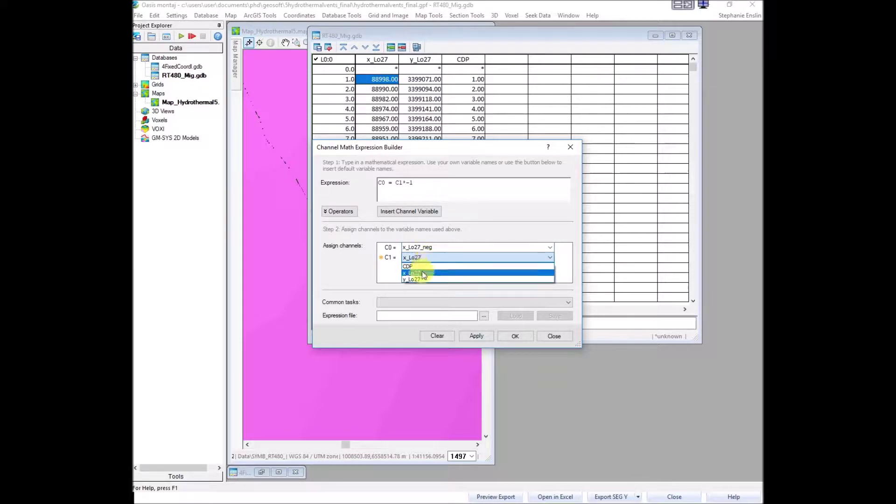
pyautogui.click(422, 271)
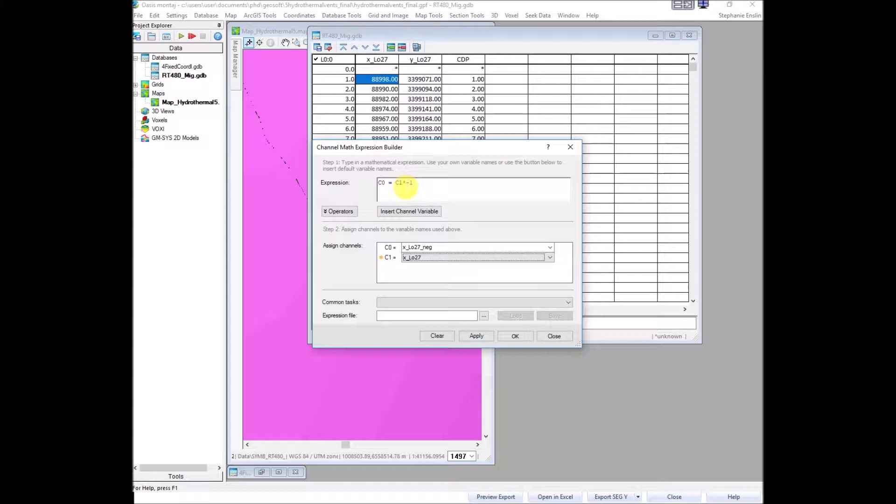
pyautogui.moveTo(403, 183); pyautogui.dragTo(435, 201)
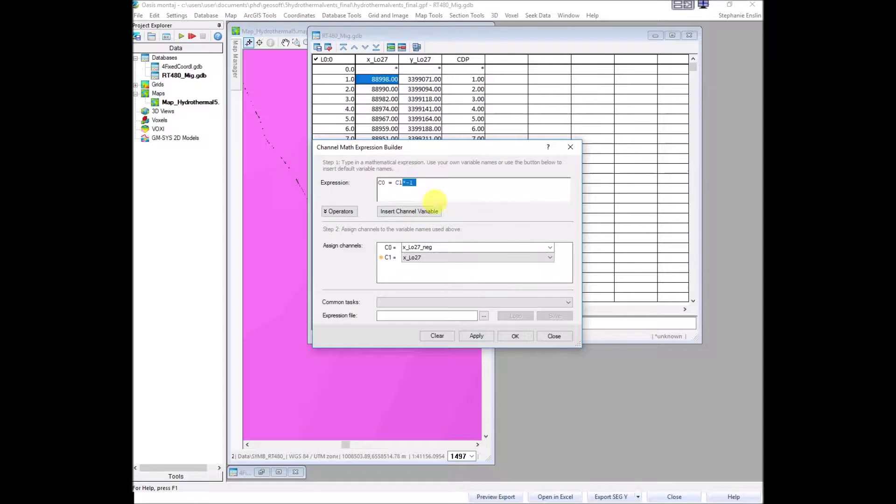
pyautogui.click(517, 338)
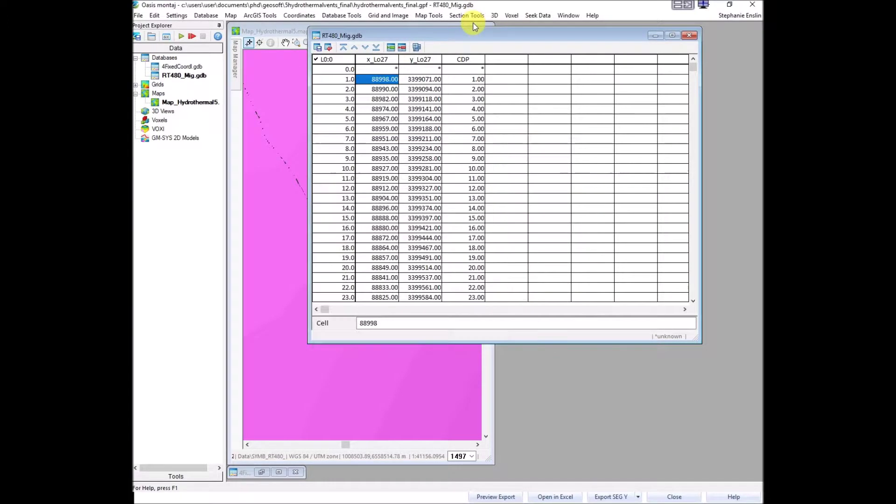
# - Create the channel y_Lo27_neg with Channel Math using C0 = C1*-1, with C1 assigned to y_Lo27
pyautogui.click(555, 58)
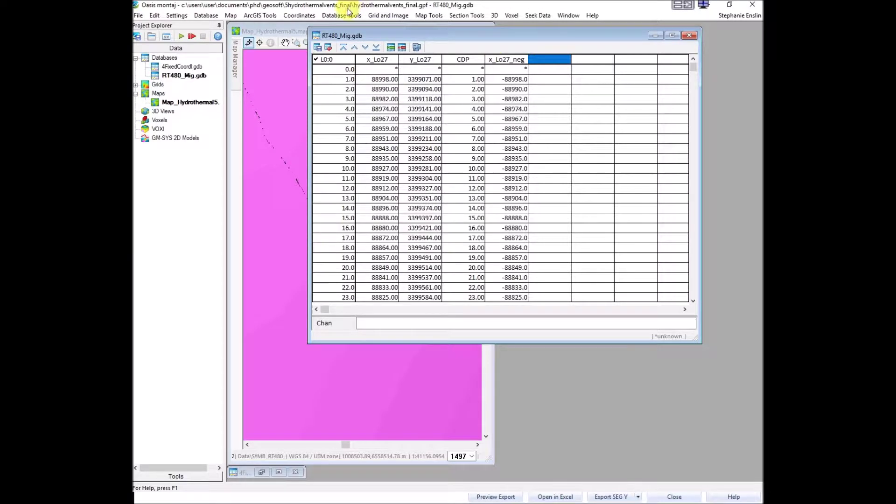
pyautogui.click(299, 16)
pyautogui.moveTo(342, 15)
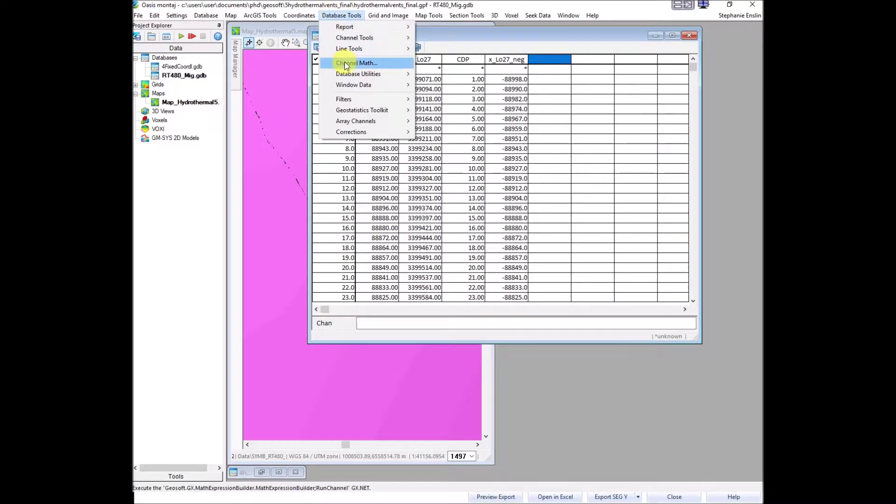
pyautogui.click(346, 62)
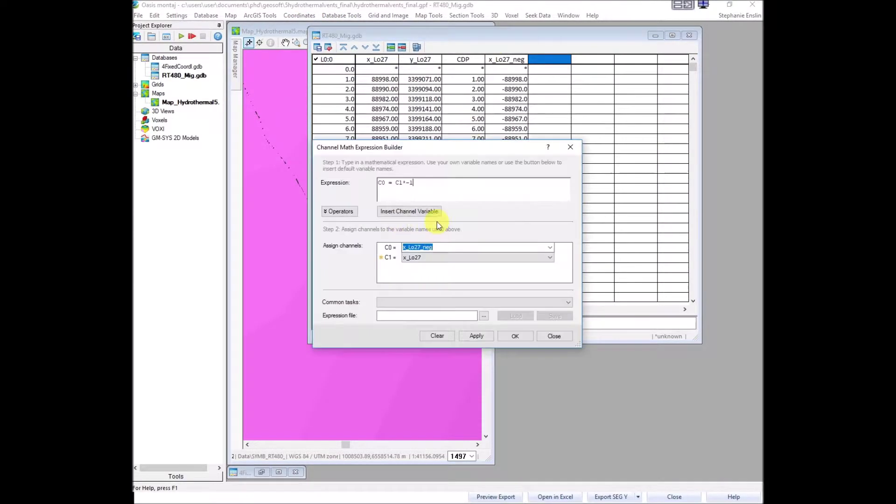
pyautogui.click(405, 248)
pyautogui.press('BackSpace')
pyautogui.write('y')
pyautogui.click(438, 258)
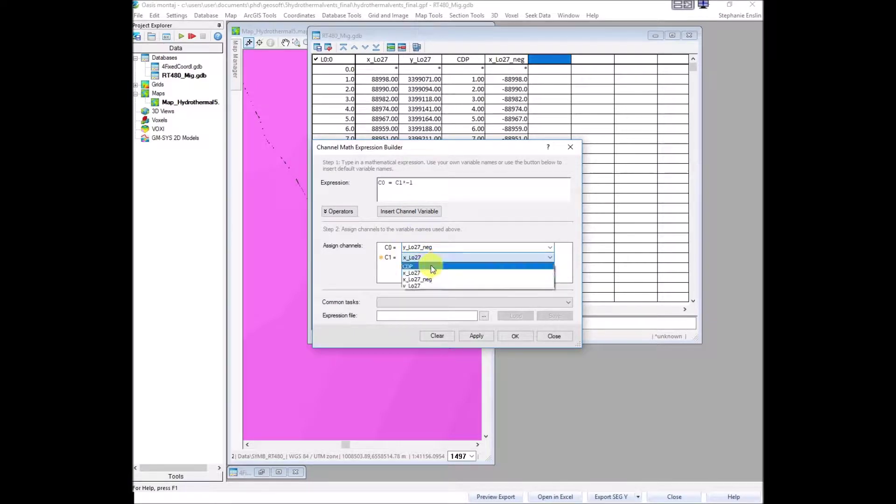
pyautogui.click(422, 286)
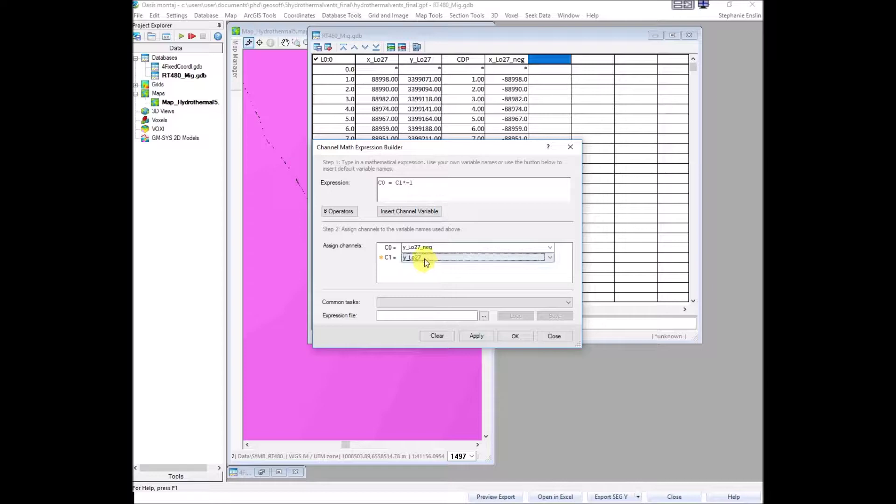
pyautogui.click(514, 337)
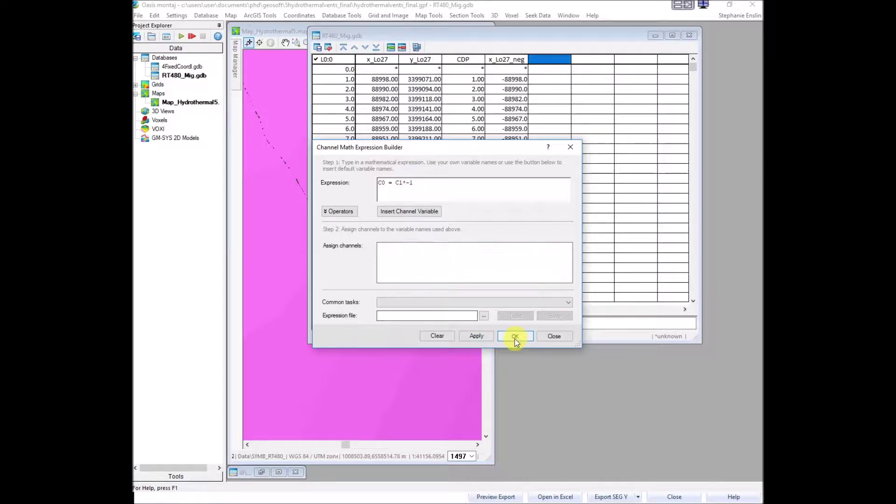
# - Start georeferencing x_Lo27_neg and y_Lo27_neg as the current X,Y channels, using a projected (x,y) coordinate system
pyautogui.click(507, 60)
pyautogui.click(292, 16)
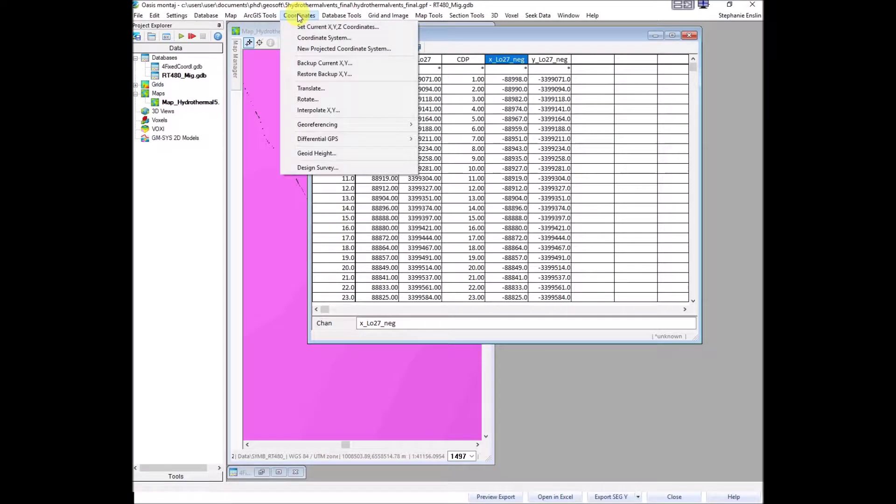
pyautogui.click(309, 37)
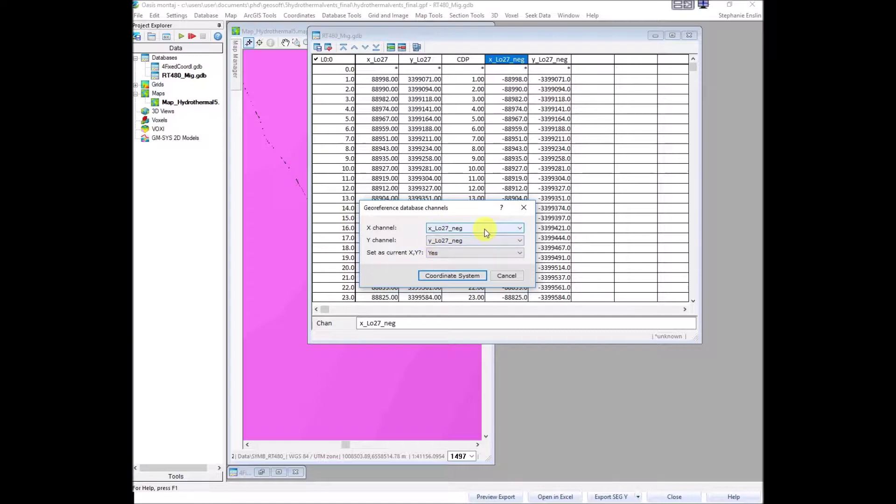
pyautogui.click(452, 275)
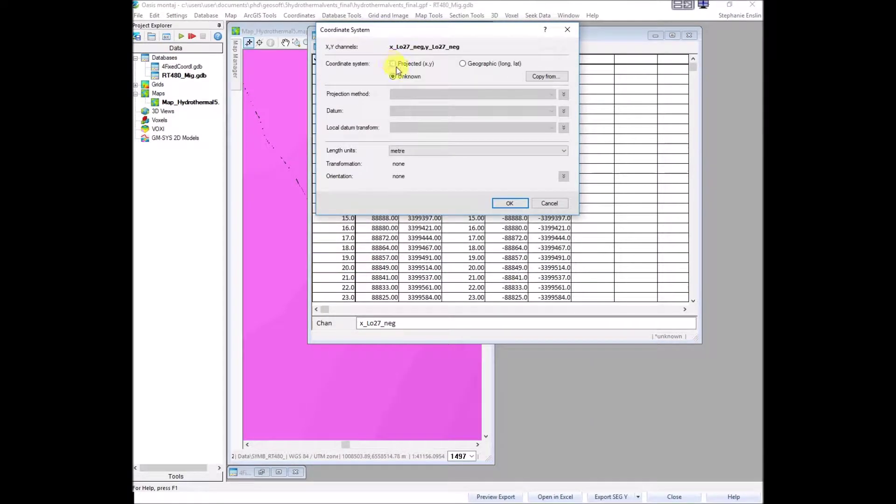
pyautogui.click(398, 66)
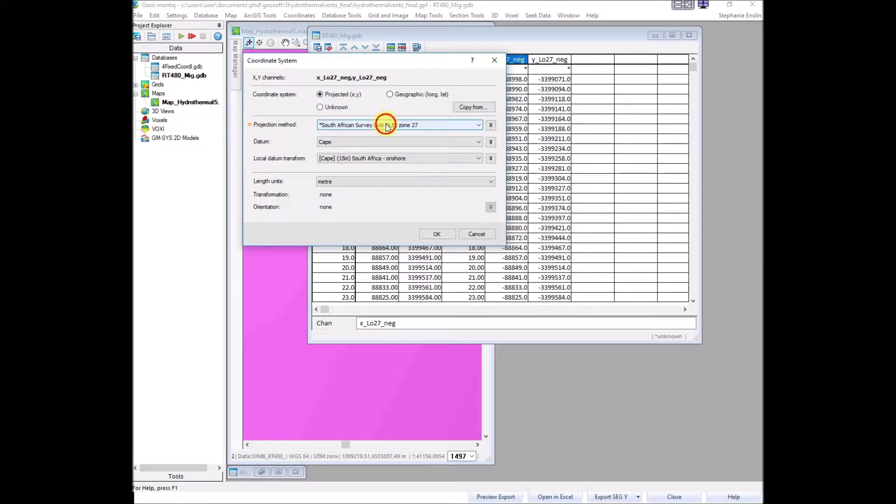
# - Apply the *South African Survey Grid (N,E) zone 27 projection with the Cape datum and the [Cape] (15m) South Africa - onshore transform
pyautogui.click(385, 125)
pyautogui.scroll(5, 350, 140)
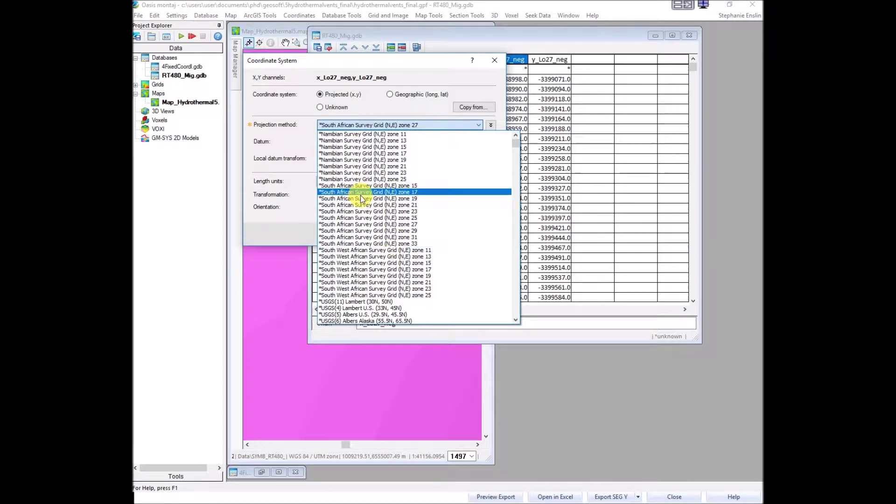
pyautogui.click(415, 224)
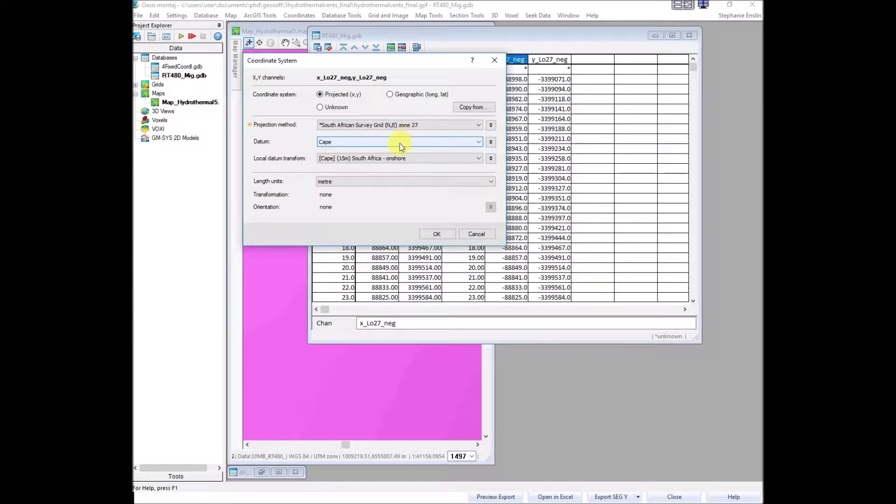
pyautogui.click(328, 141)
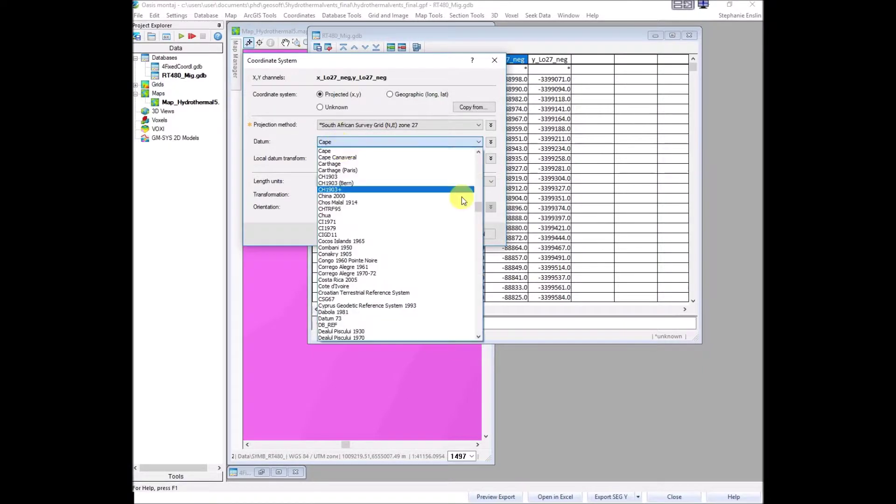
pyautogui.moveTo(480, 204); pyautogui.dragTo(483, 234)
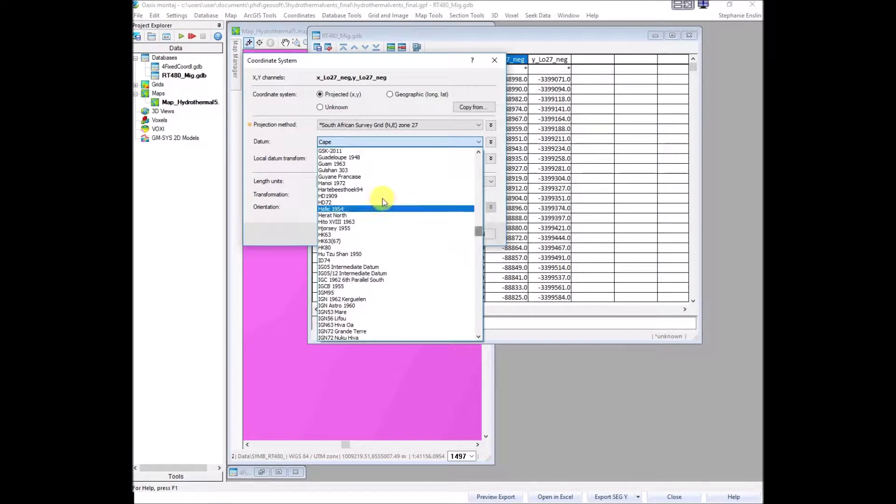
pyautogui.click(270, 153)
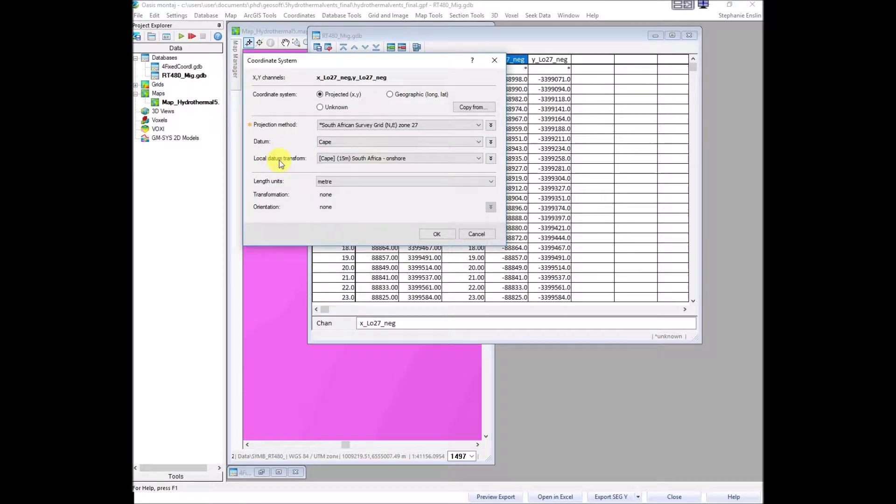
pyautogui.click(373, 144)
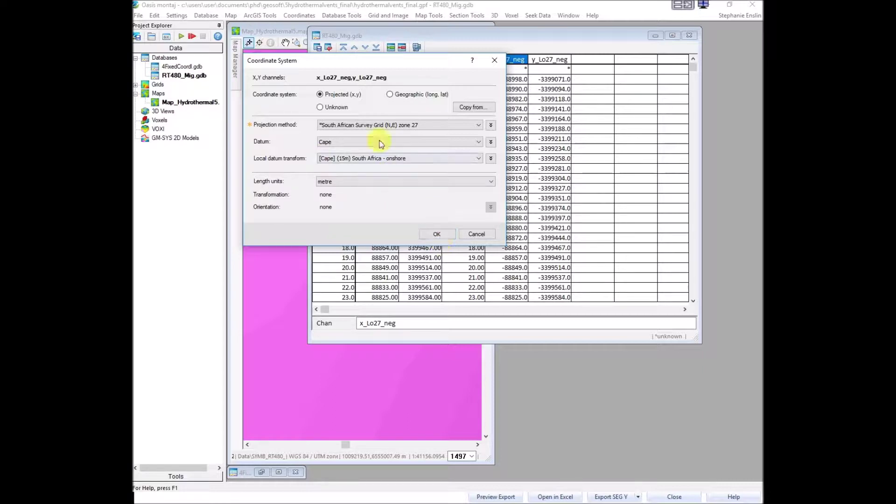
pyautogui.click(436, 233)
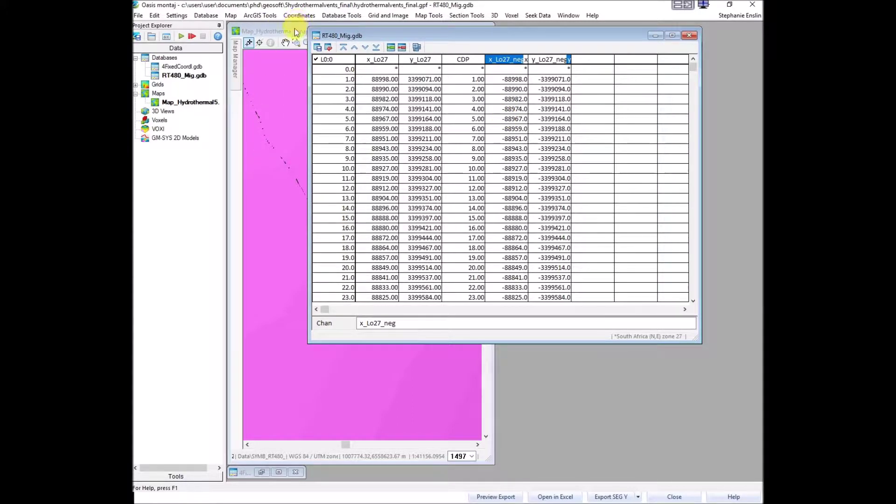
pyautogui.click(428, 16)
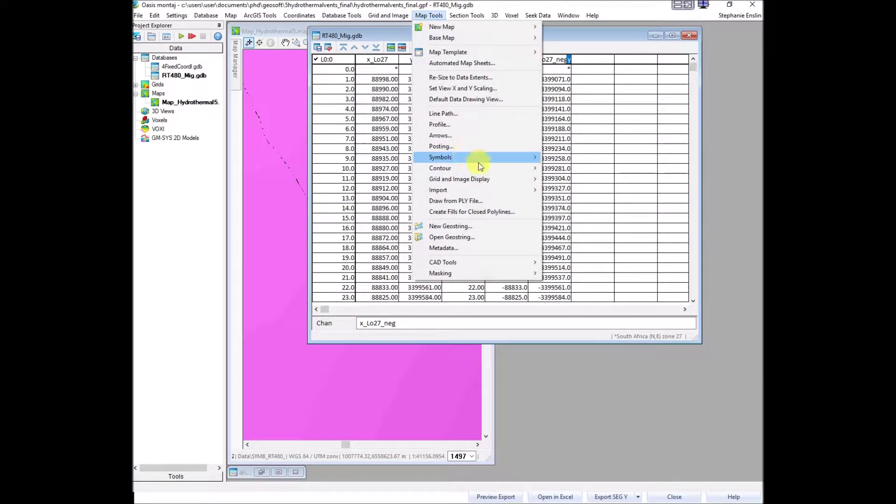
pyautogui.moveTo(500, 163)
pyautogui.click(564, 161)
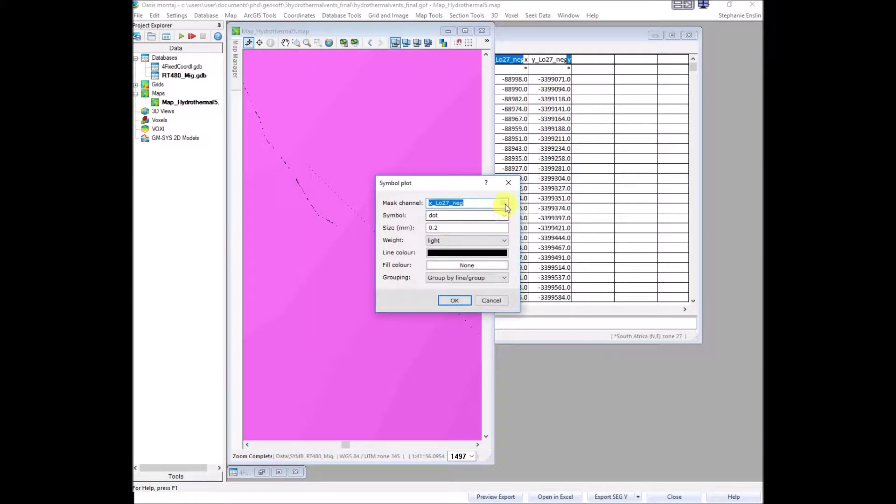
pyautogui.click(507, 206)
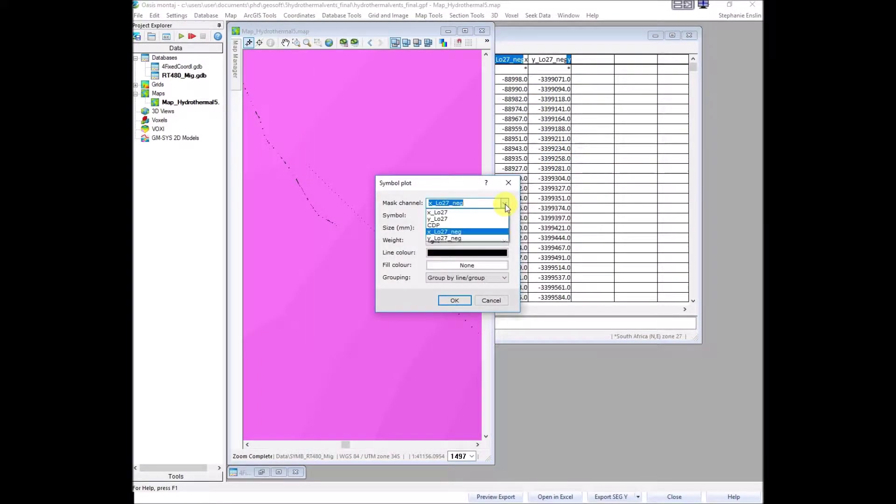
pyautogui.click(451, 237)
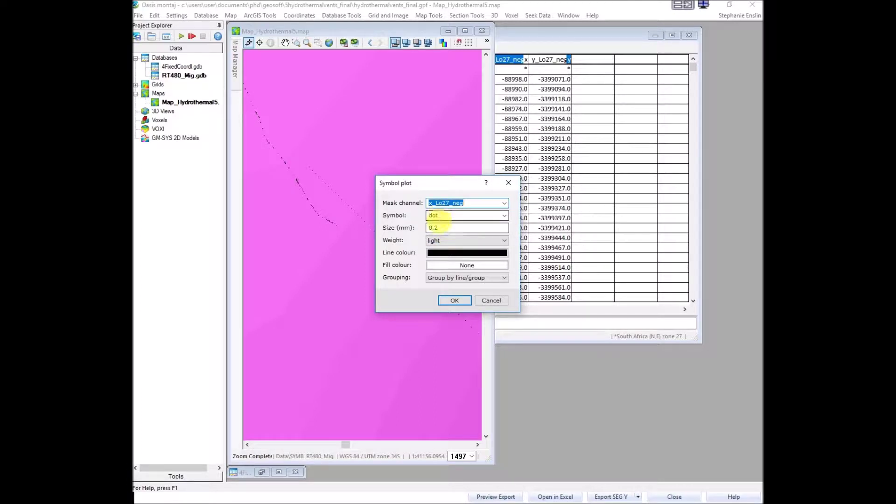
pyautogui.press('Tab')
pyautogui.press('Tab')
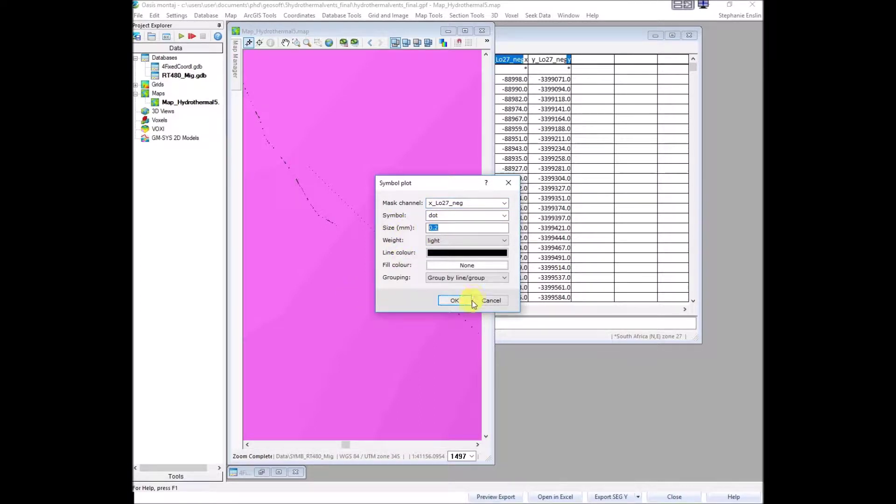
pyautogui.click(494, 300)
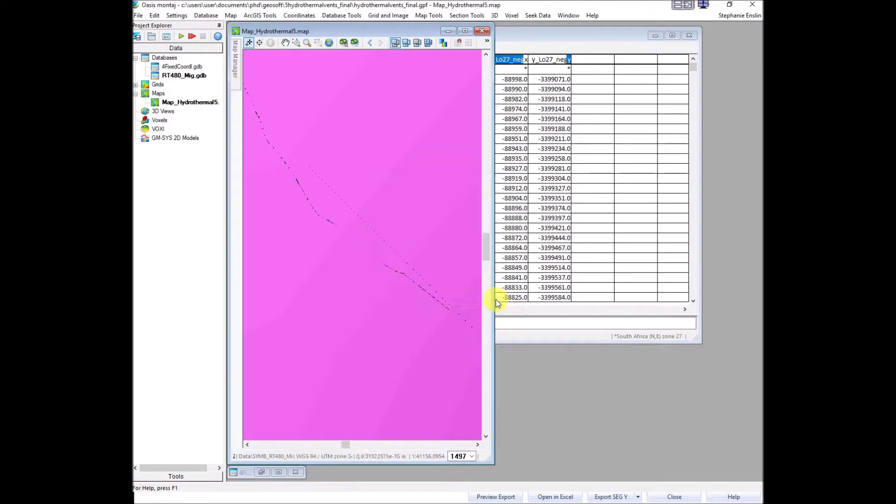
# - Show the full extent of Map_Hydrothermal5 to check where the RT480_Mig line lies
pyautogui.click(328, 43)
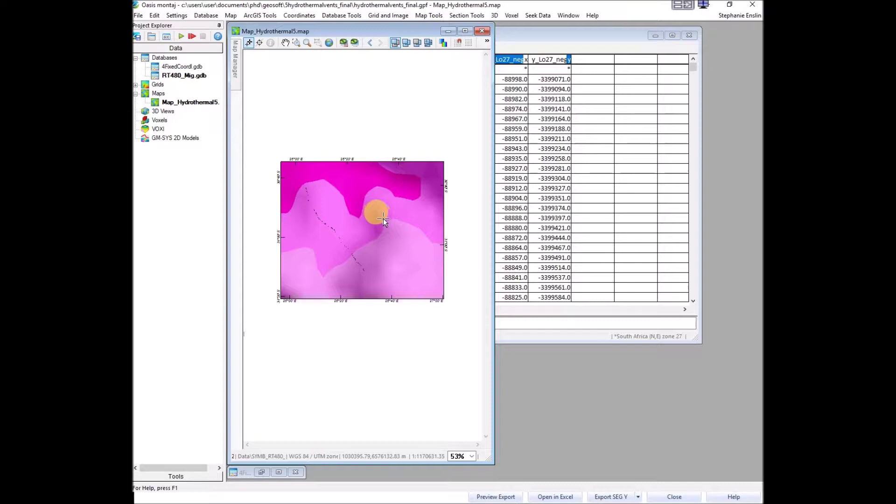
# - Zoom in on the northern end of the RT480 line on the map until its individual trace points show
pyautogui.click(390, 196)
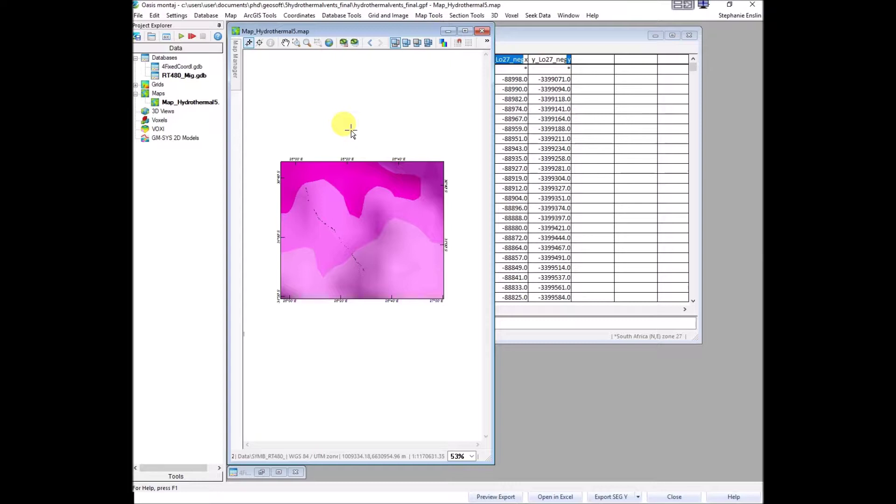
pyautogui.click(297, 43)
pyautogui.click(327, 182)
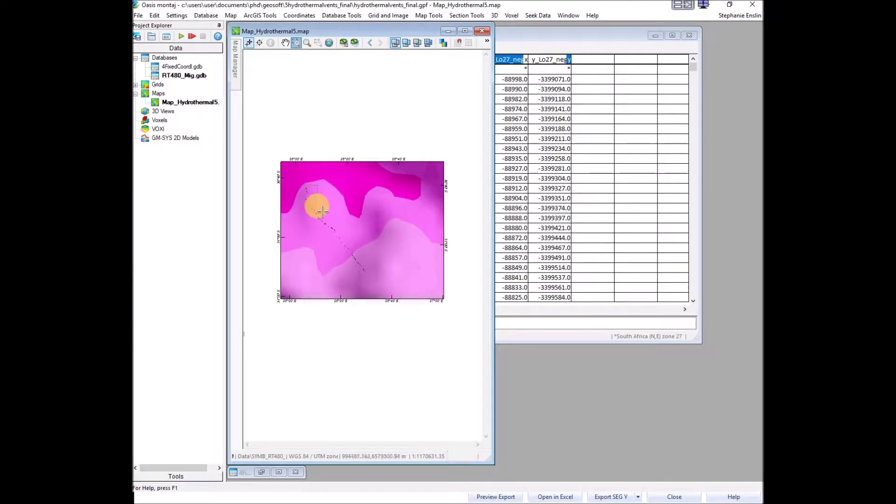
pyautogui.click(313, 200)
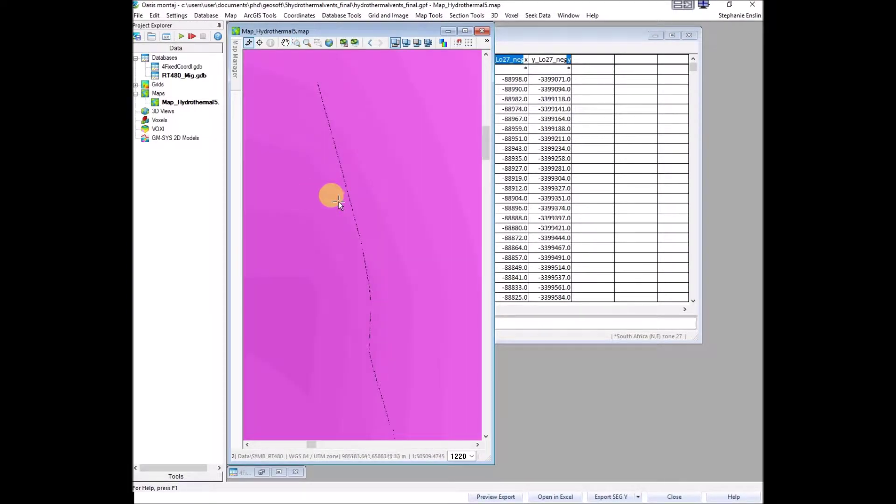
pyautogui.click(296, 43)
pyautogui.moveTo(311, 84); pyautogui.dragTo(328, 117)
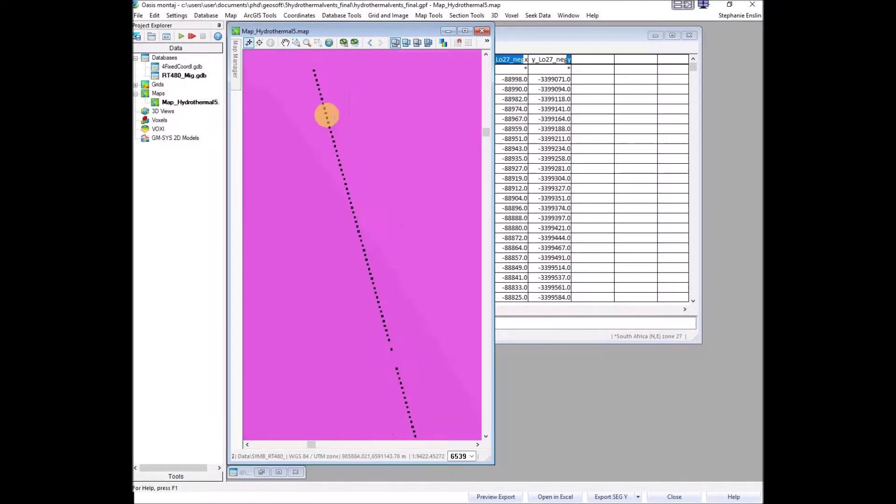
# - Tile the RT480_Mig database and Map_Hydrothermal5 vertically so they stand side by side
pyautogui.click(583, 38)
pyautogui.click(570, 16)
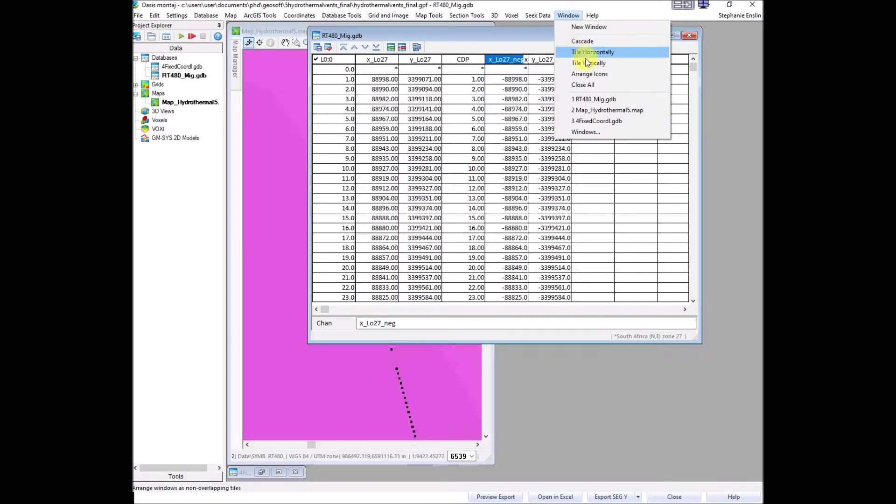
pyautogui.click(579, 60)
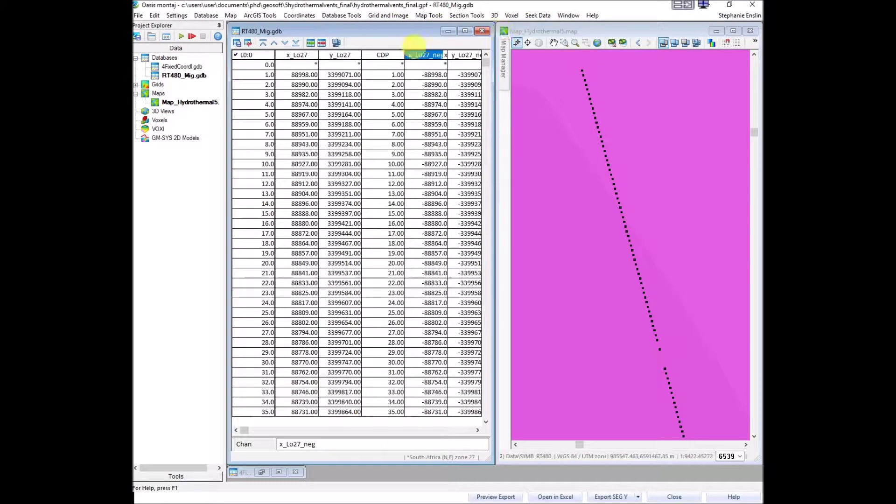
# - Make a distance channel Dist from x_Lo27_neg and y_Lo27_neg in the RT480_Mig database, maintaining the line direction
pyautogui.click(478, 430)
pyautogui.click(477, 430)
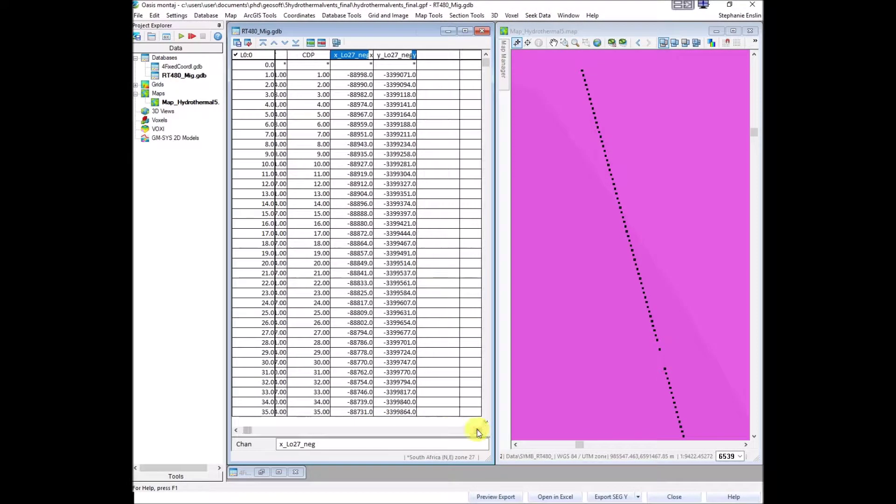
pyautogui.click(341, 18)
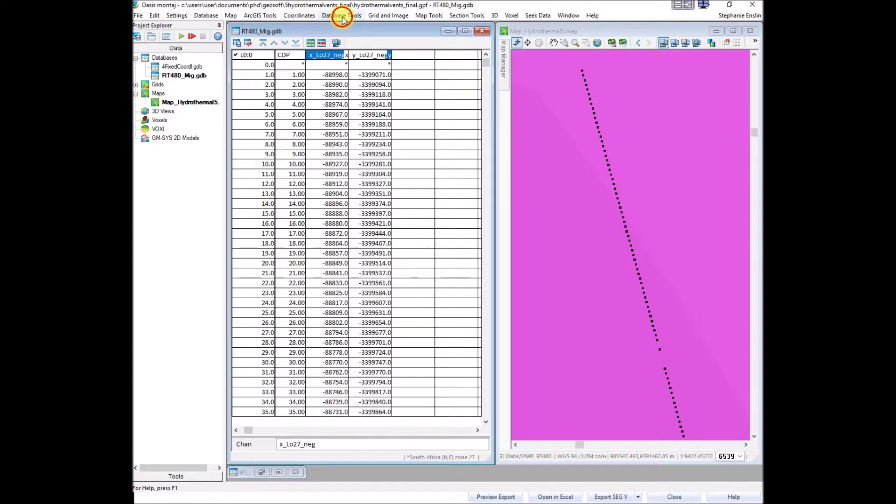
pyautogui.moveTo(367, 39)
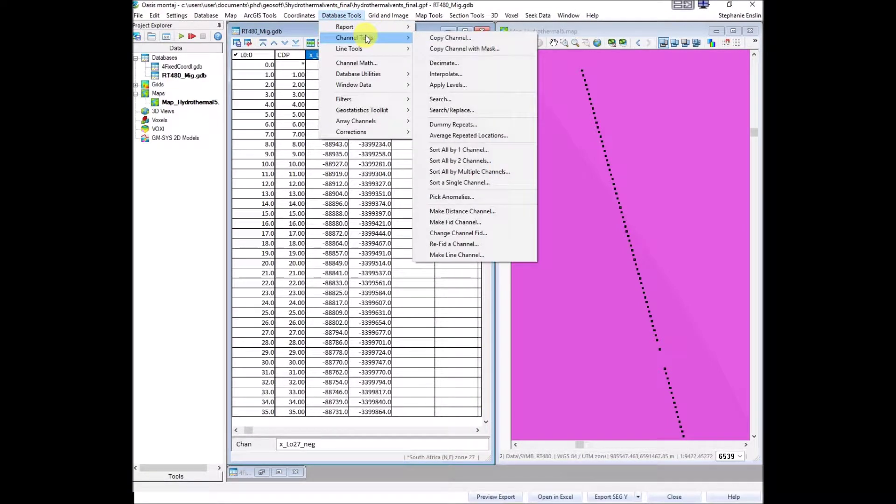
pyautogui.click(478, 212)
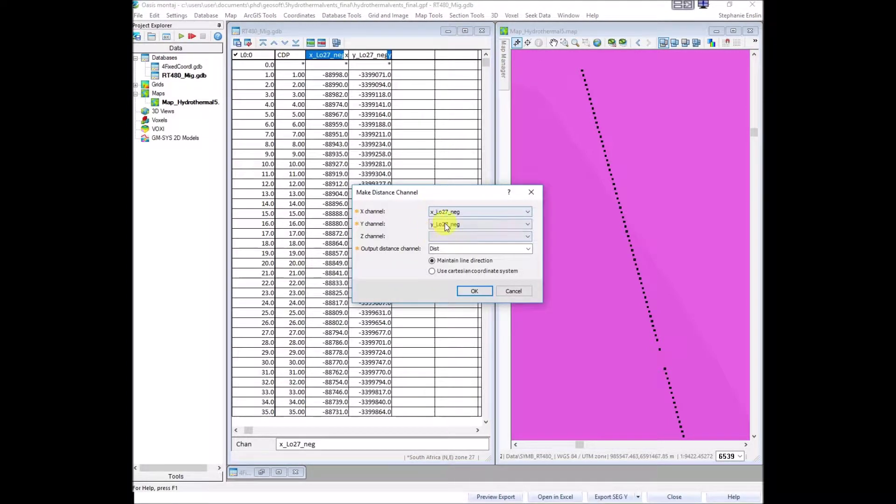
pyautogui.click(447, 248)
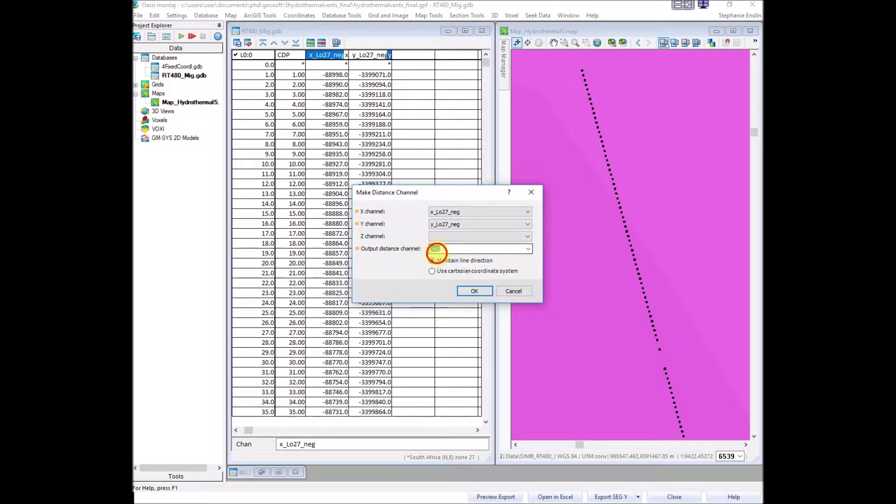
pyautogui.click(474, 292)
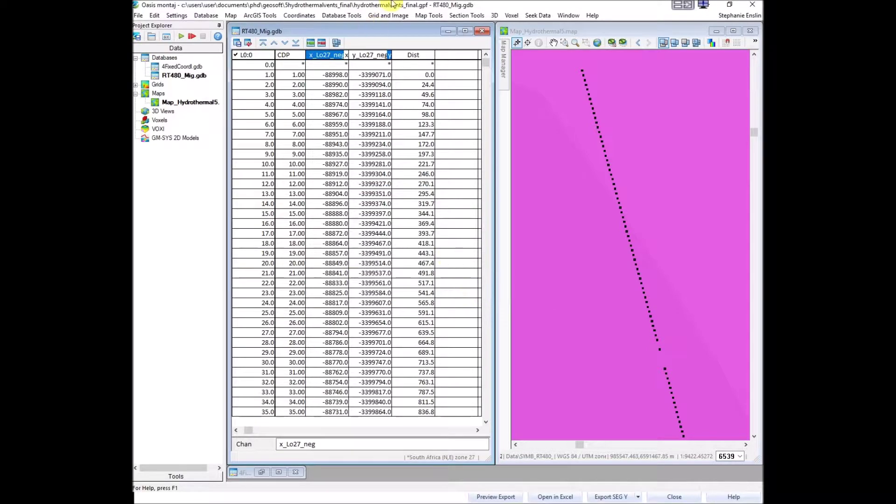
# - Examine the Dist values trace by trace from CDP 1 to CDP 60, following each one's position on the map
pyautogui.click(429, 96)
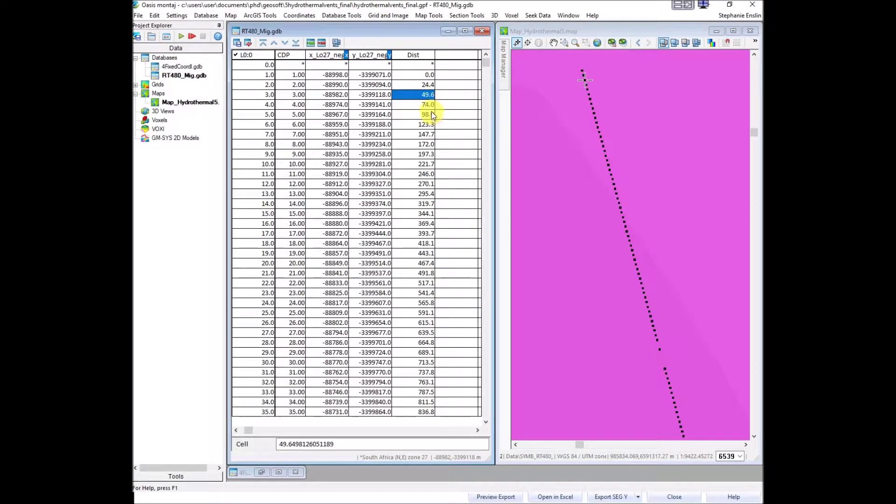
pyautogui.moveTo(436, 112); pyautogui.dragTo(442, 112)
pyautogui.moveTo(442, 112); pyautogui.dragTo(465, 85)
pyautogui.click(419, 76)
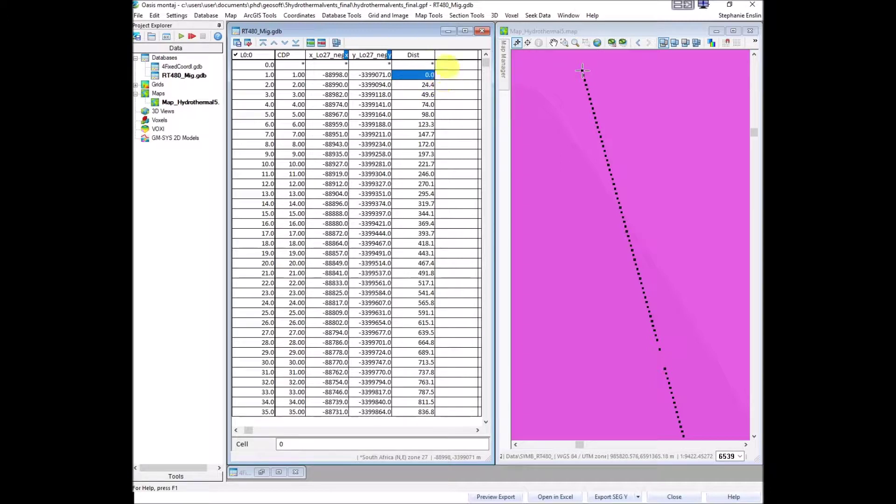
pyautogui.press('Down')
pyautogui.press('Down')
pyautogui.press('Down')
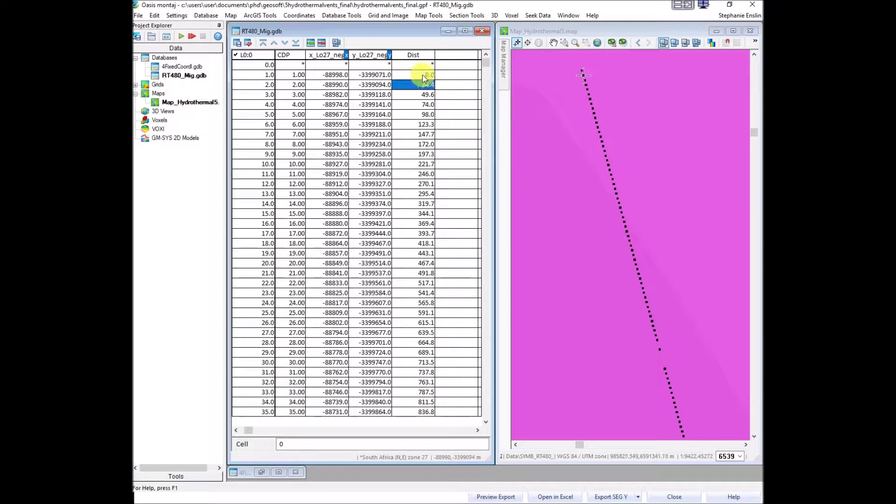
pyautogui.press('Down')
pyautogui.press('Down')
pyautogui.press('Down')
pyautogui.press('Down')
pyautogui.press('Down')
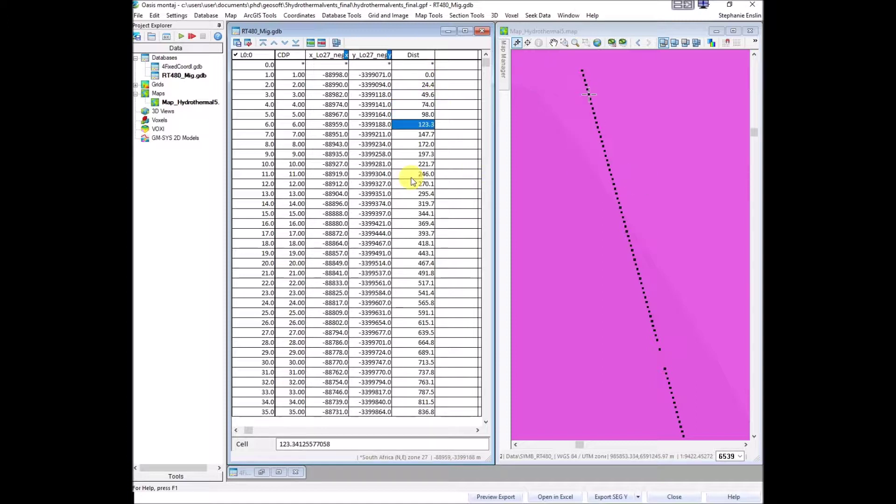
pyautogui.press('Down')
pyautogui.press('Down')
pyautogui.press('Down')
pyautogui.press('Down')
pyautogui.press('Down')
pyautogui.press('Down')
pyautogui.press('Down')
pyautogui.press('Down')
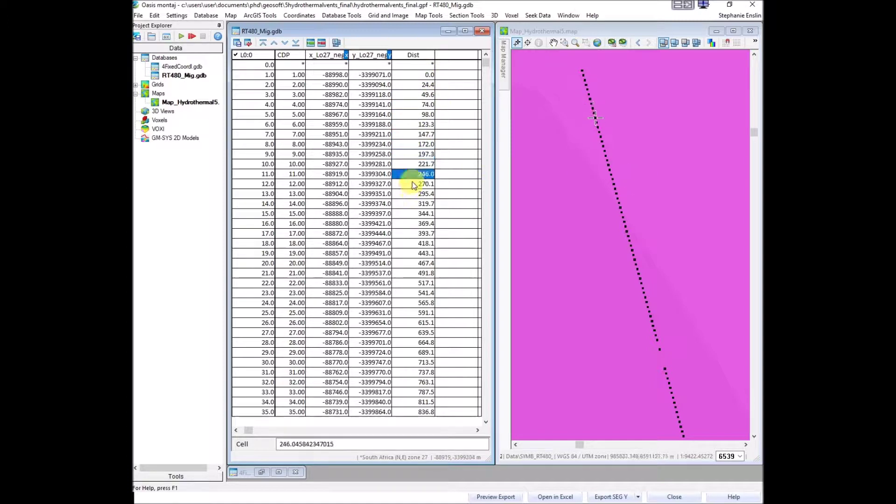
pyautogui.press('Down')
pyautogui.press('Down')
pyautogui.press('Down')
pyautogui.press('Down')
pyautogui.press('Down')
pyautogui.press('Down')
pyautogui.press('Down')
pyautogui.press('Down')
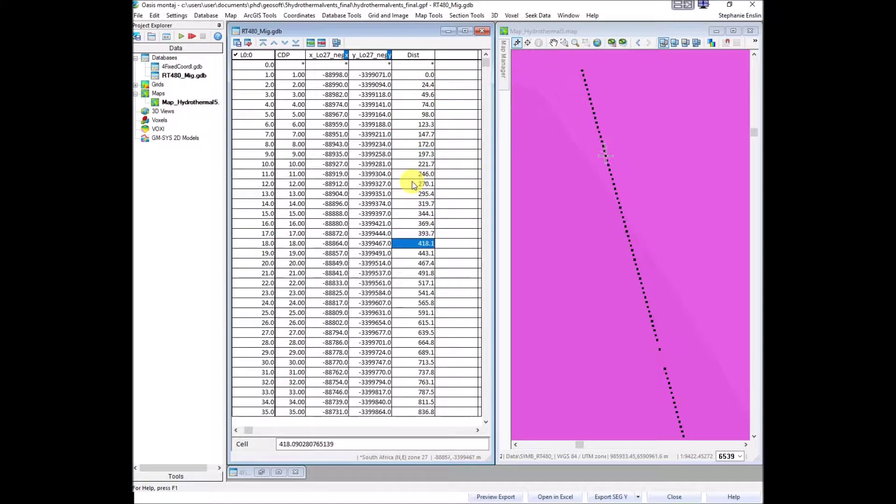
pyautogui.press('Down')
pyautogui.press('Down')
pyautogui.press('Down')
pyautogui.press('Down')
pyautogui.press('Down')
pyautogui.press('Down')
pyautogui.press('Down')
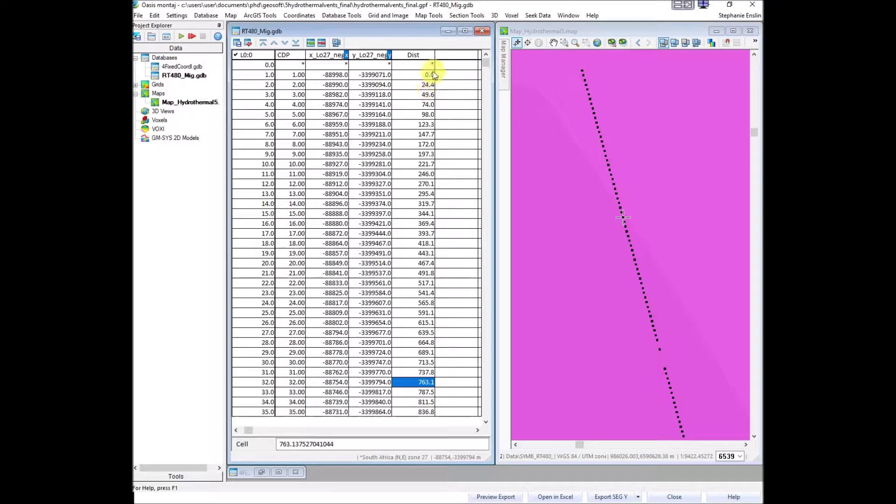
pyautogui.press('Down')
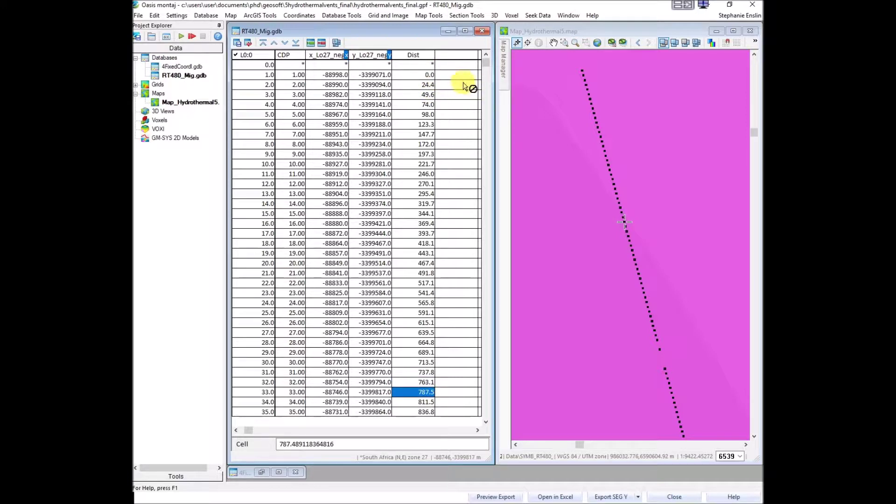
pyautogui.press('Down')
pyautogui.press('Down')
pyautogui.press('Down')
pyautogui.press('Down')
pyautogui.press('Down')
pyautogui.press('Down')
pyautogui.press('Down')
pyautogui.press('Down')
pyautogui.press('Down')
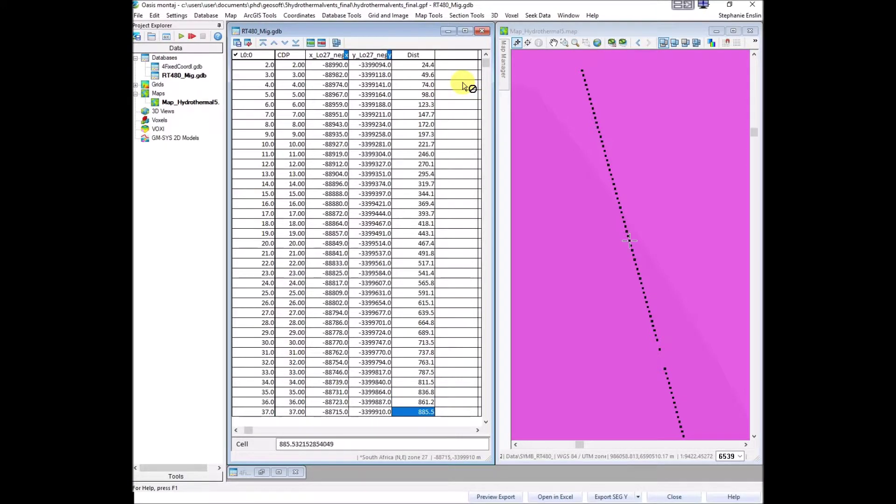
pyautogui.press('Down')
pyautogui.press('Down')
pyautogui.press('Down')
pyautogui.press('Down')
pyautogui.press('Down')
pyautogui.press('Down')
pyautogui.press('Down')
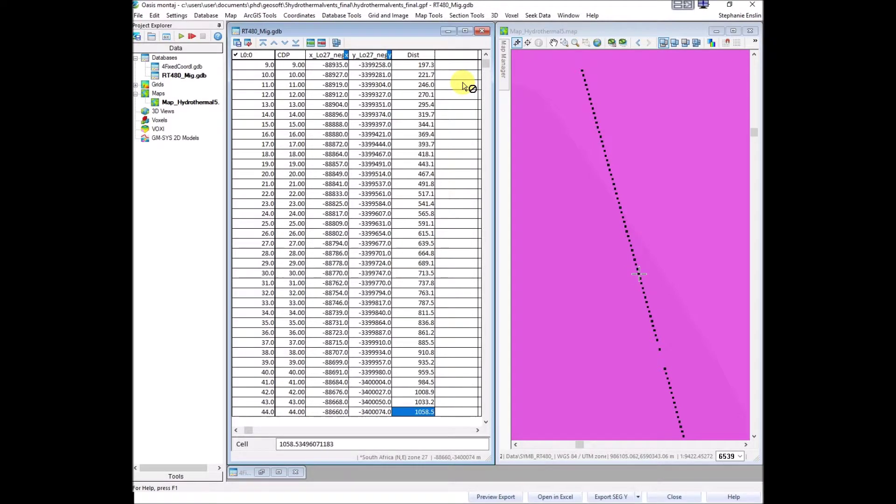
pyautogui.press('Down')
pyautogui.press('Down')
pyautogui.press('Down')
pyautogui.press('Down')
pyautogui.press('Down')
pyautogui.press('Down')
pyautogui.press('Down')
pyautogui.press('Down')
pyautogui.press('Down')
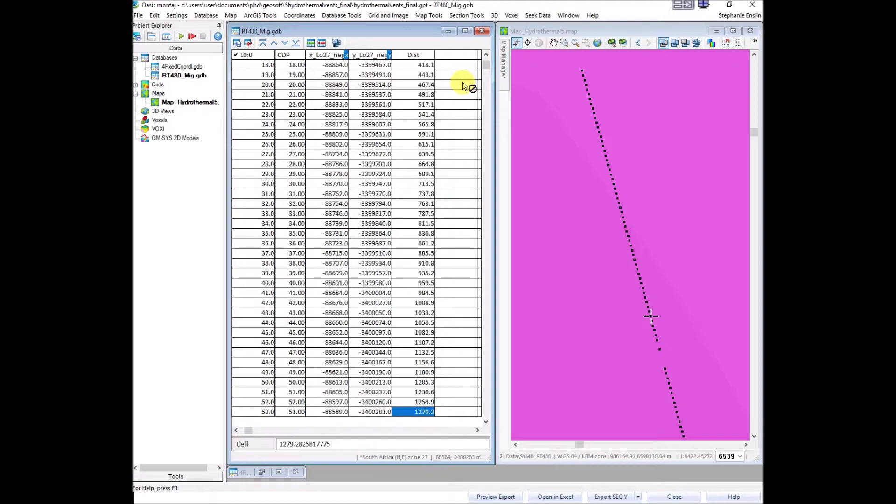
pyautogui.press('Down')
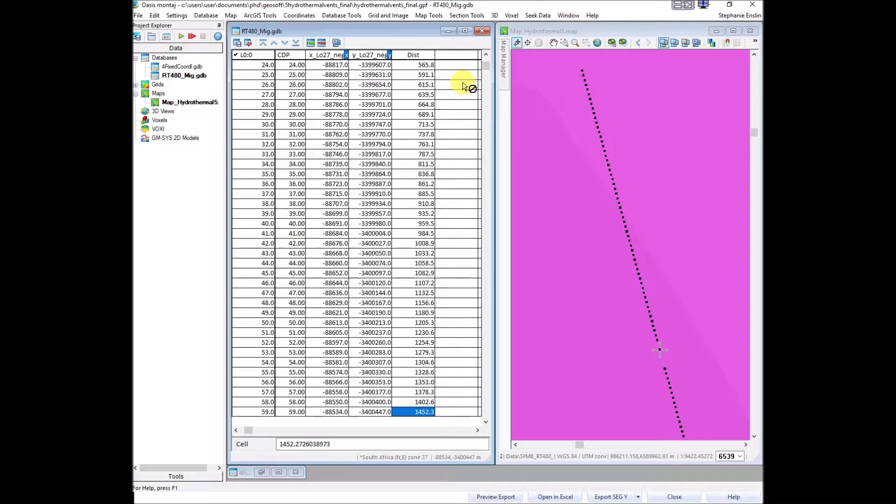
pyautogui.press('Down')
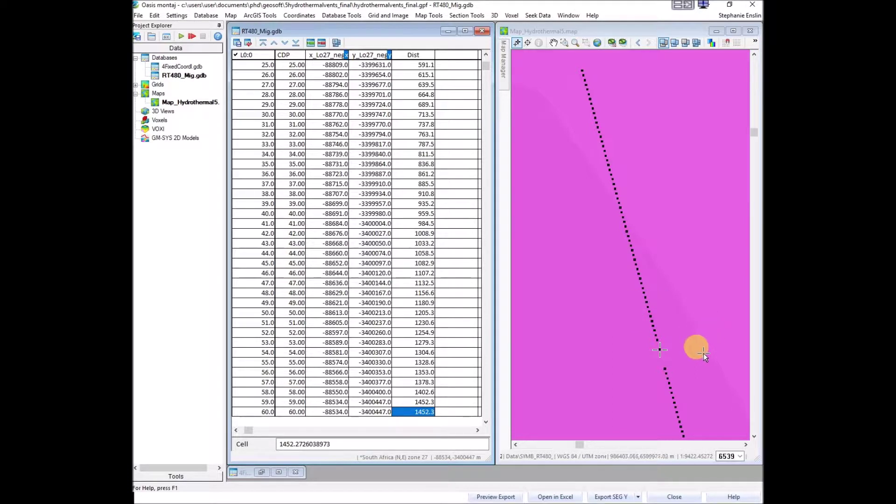
# - Compare the Dist values of CDPs 58 to 61 with their positions just before the gap in the mapped line
pyautogui.press('Up')
pyautogui.press('Up')
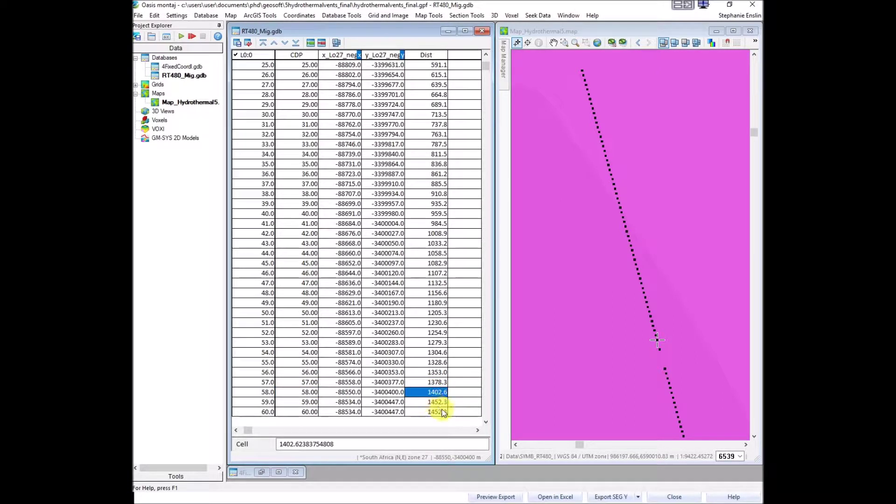
pyautogui.press('Down')
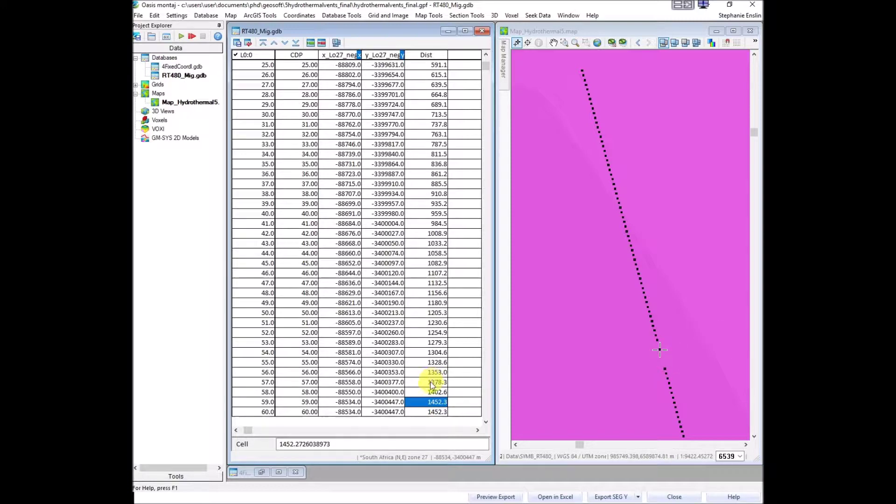
pyautogui.click(485, 422)
pyautogui.click(486, 422)
pyautogui.click(486, 422)
pyautogui.press('Down')
pyautogui.press('Down')
pyautogui.press('Down')
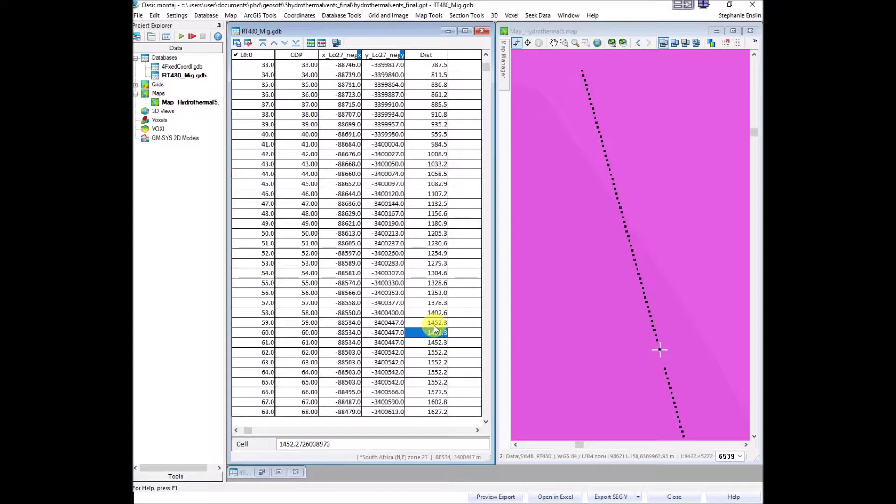
pyautogui.press('Up')
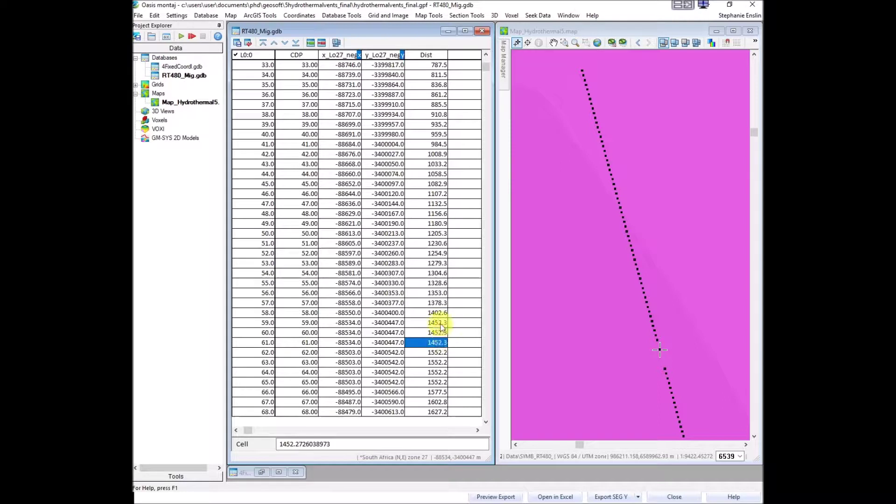
pyautogui.click(442, 323)
pyautogui.press('Down')
pyautogui.press('Down')
pyautogui.click(442, 323)
pyautogui.click(439, 332)
pyautogui.click(437, 343)
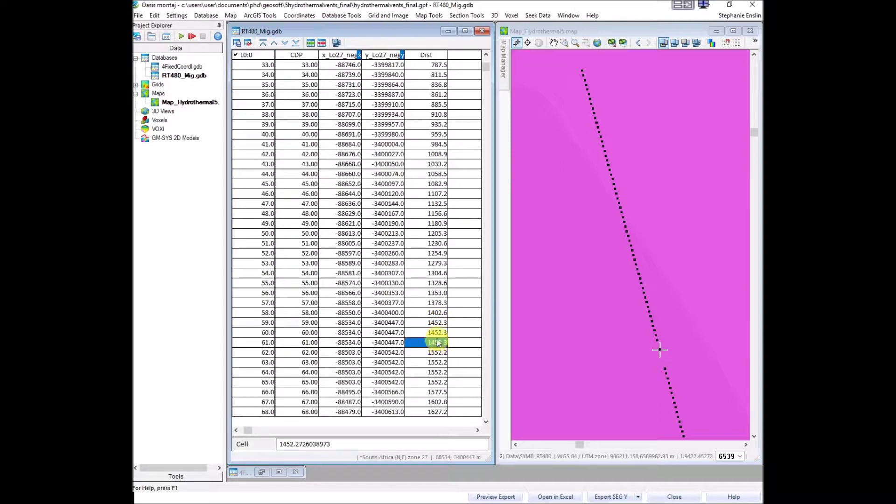
# - Compare the Dist values of CDPs 62 to 65 with their positions just after the gap in the mapped line
pyautogui.press('Up')
pyautogui.press('Down')
pyautogui.press('Down')
pyautogui.press('Down')
pyautogui.press('Down')
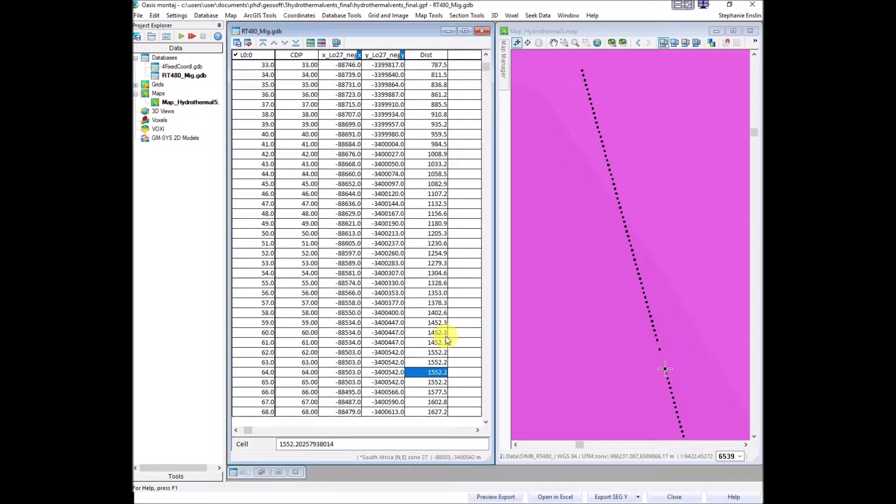
pyautogui.press('Down')
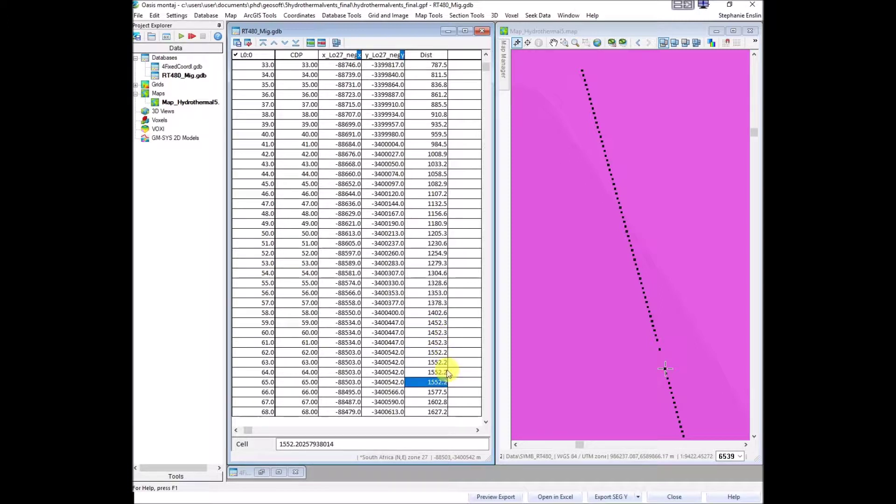
pyautogui.click(444, 392)
pyautogui.moveTo(442, 383); pyautogui.dragTo(449, 353)
pyautogui.click(446, 353)
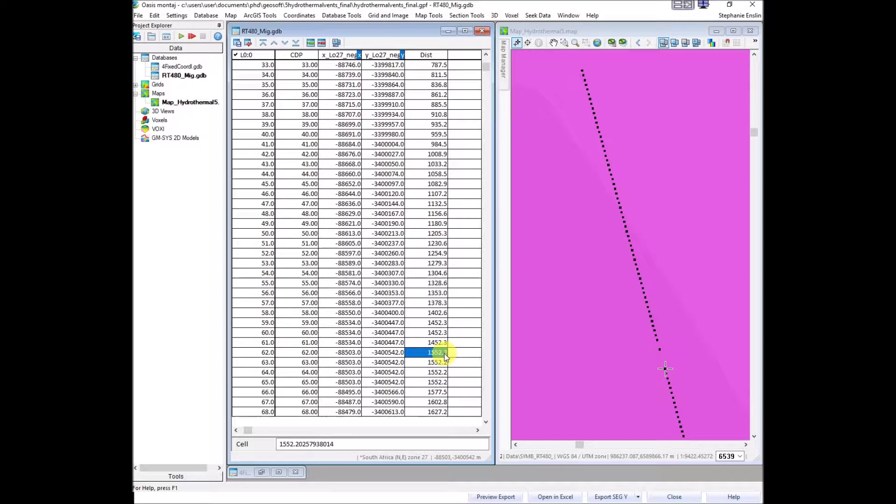
pyautogui.click(440, 382)
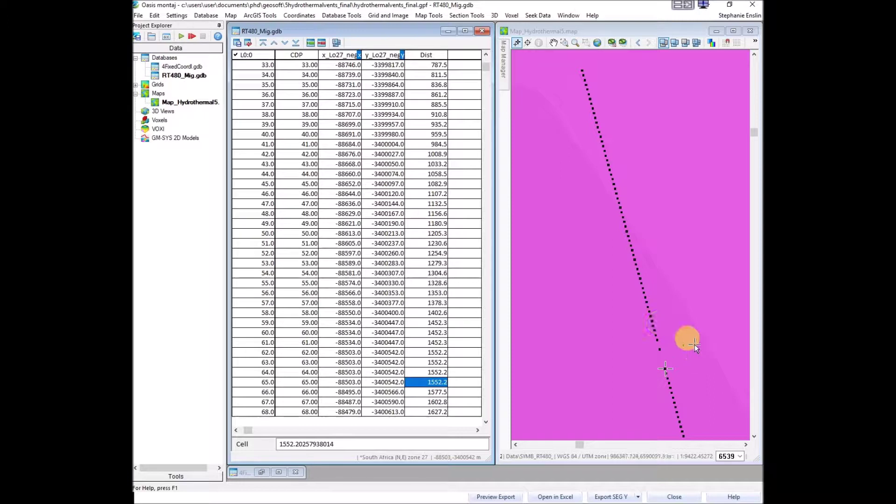
pyautogui.moveTo(688, 341); pyautogui.dragTo(475, 337)
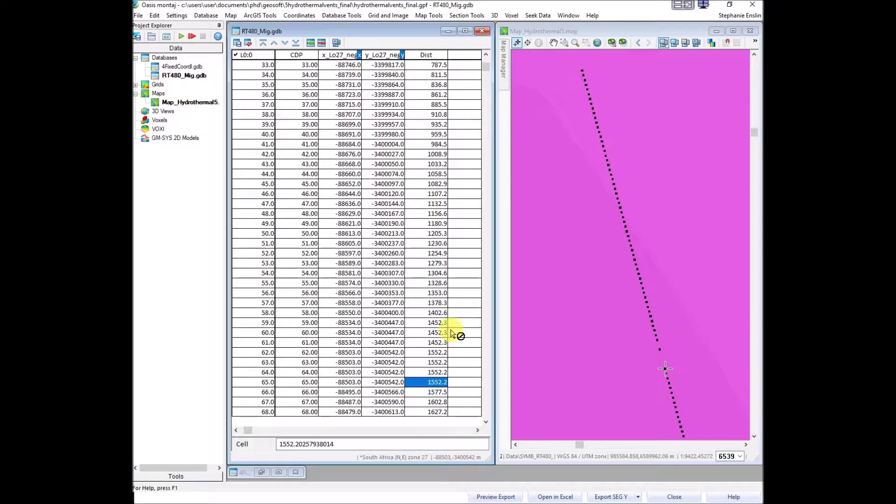
# - Compare the Dist values of CDPs 59 to 65 one by one across the first gap in the mapped line
pyautogui.click(438, 322)
pyautogui.click(441, 332)
pyautogui.click(441, 342)
pyautogui.click(443, 352)
pyautogui.click(443, 362)
pyautogui.click(446, 372)
pyautogui.click(447, 382)
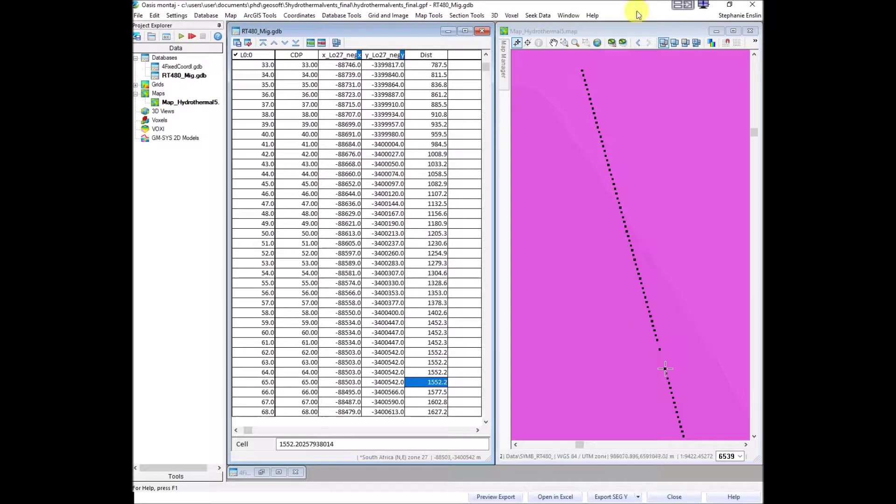
# - Examine the Dist values from CDP 65 to CDP 136, following each trace's position along the line on the map
pyautogui.click(623, 31)
pyautogui.click(553, 43)
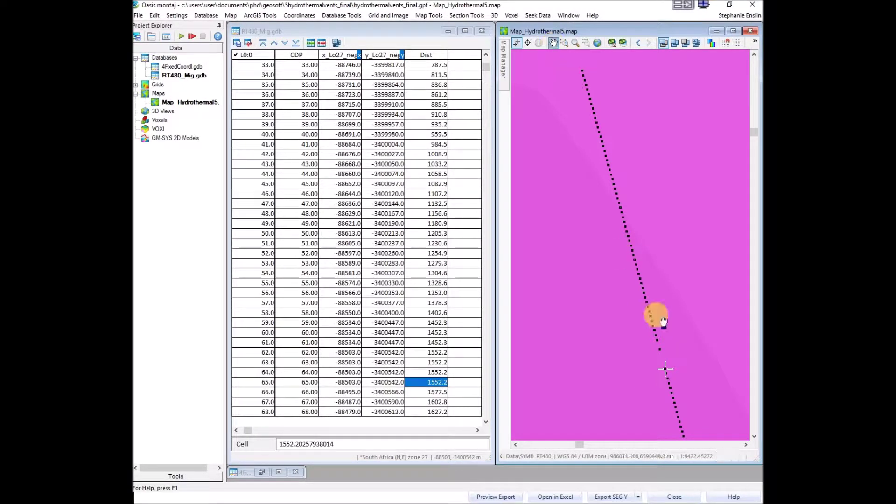
pyautogui.moveTo(680, 399); pyautogui.dragTo(612, 126)
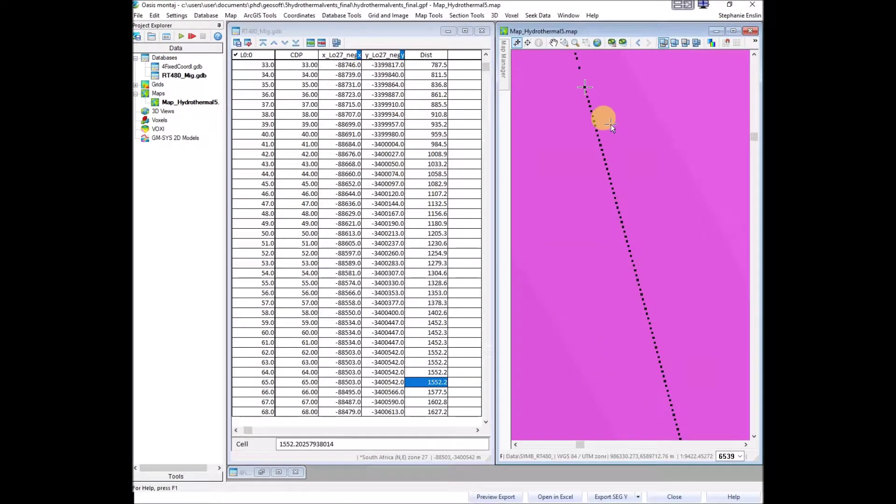
pyautogui.click(430, 382)
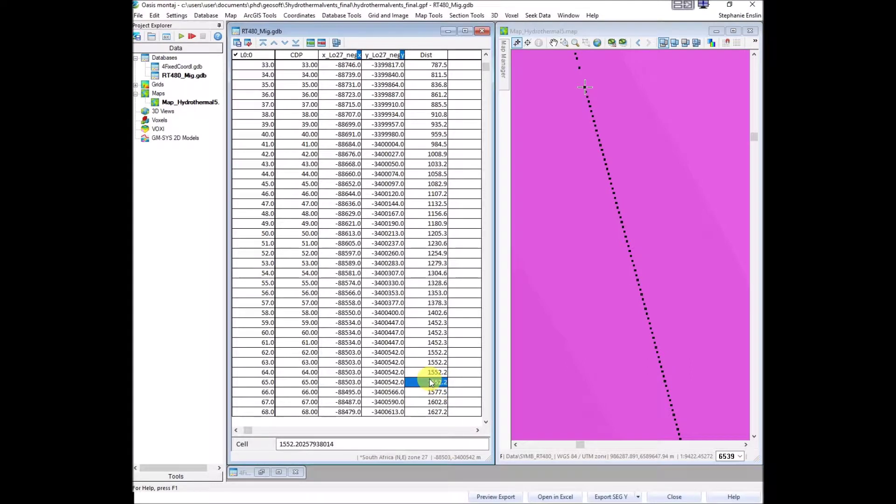
pyautogui.press('Down')
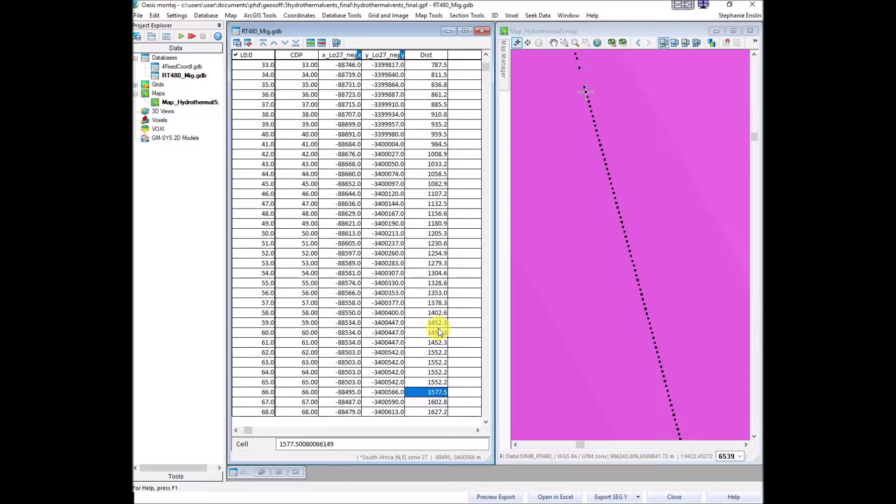
pyautogui.moveTo(535, 316); pyautogui.dragTo(471, 383)
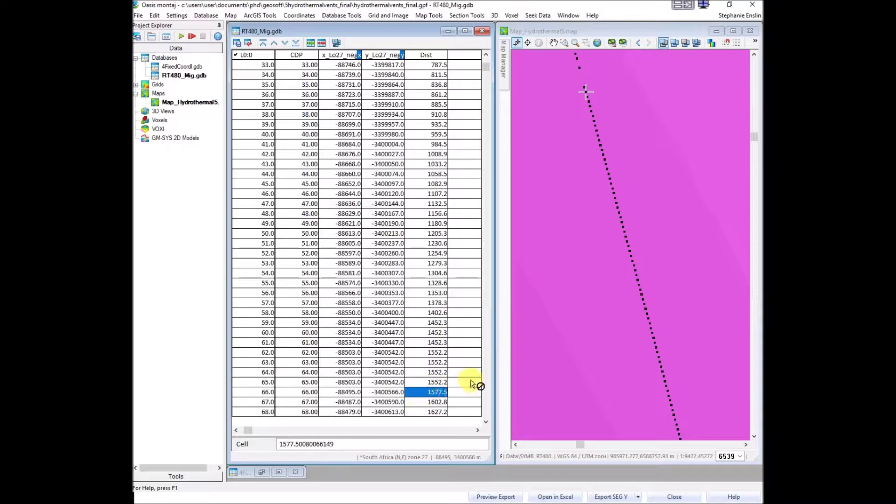
pyautogui.press('Down')
pyautogui.press('Down')
pyautogui.press('Down')
pyautogui.press('Down')
pyautogui.press('Down')
pyautogui.press('Down')
pyautogui.press('Down')
pyautogui.press('Down')
pyautogui.press('Down')
pyautogui.press('Down')
pyautogui.press('Down')
pyautogui.press('Down')
pyautogui.press('Down')
pyautogui.press('Down')
pyautogui.press('Down')
pyautogui.press('Down')
pyautogui.press('Down')
pyautogui.press('Down')
pyautogui.press('Down')
pyautogui.press('Down')
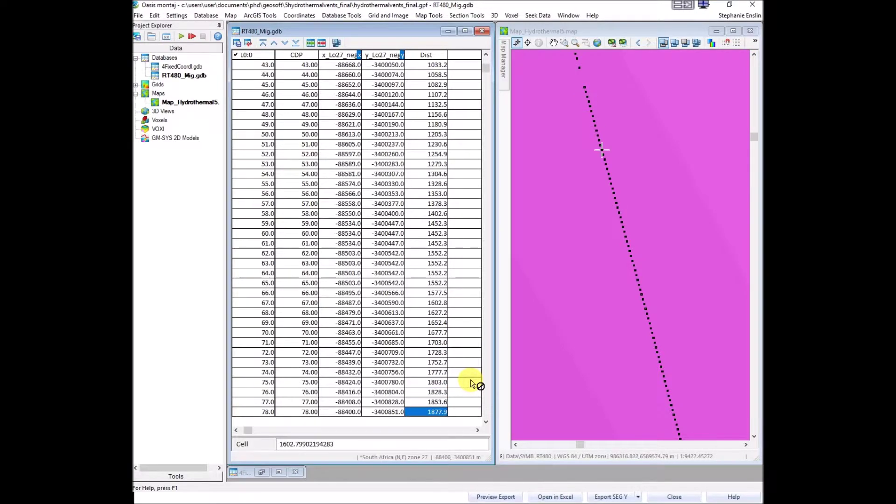
pyautogui.press('Down')
pyautogui.press('Down')
pyautogui.press('Down')
pyautogui.press('Down')
pyautogui.press('Down')
pyautogui.press('Down')
pyautogui.press('Down')
pyautogui.press('Down')
pyautogui.press('Down')
pyautogui.press('Down')
pyautogui.press('Down')
pyautogui.press('Down')
pyautogui.press('Down')
pyautogui.press('Down')
pyautogui.press('Down')
pyautogui.press('Down')
pyautogui.press('Down')
pyautogui.press('Down')
pyautogui.press('Down')
pyautogui.press('Down')
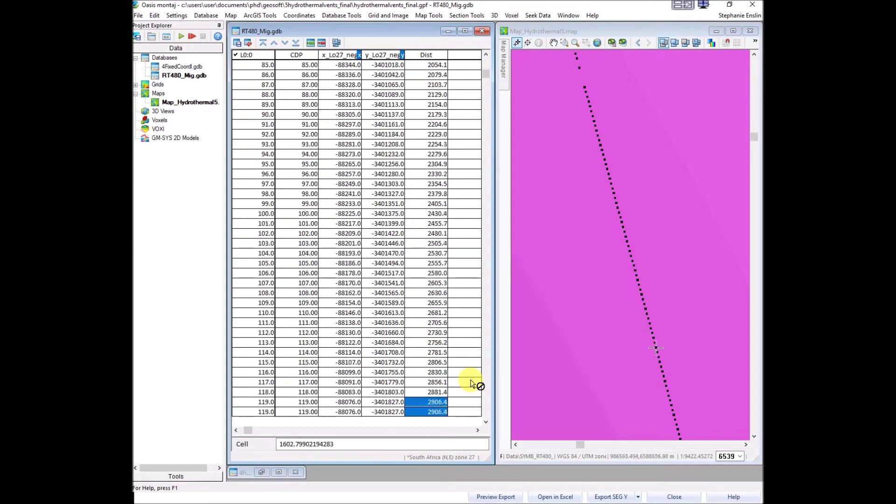
pyautogui.press('Down')
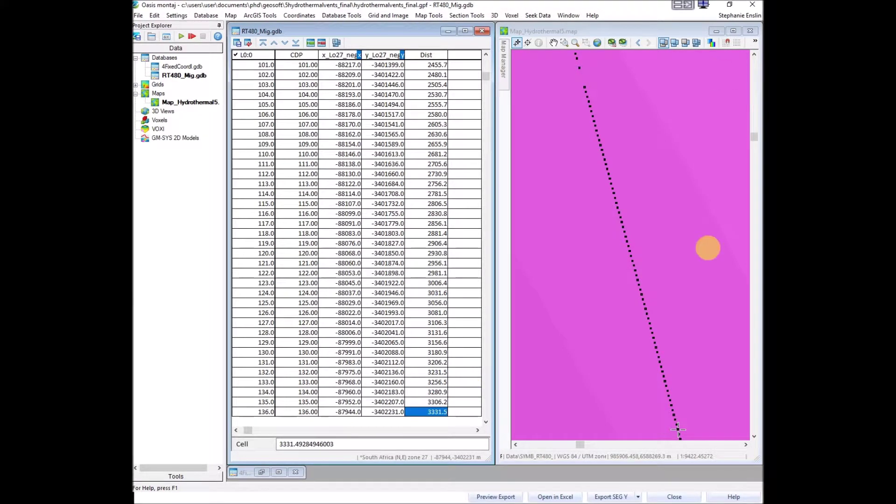
# - Follow the Dist values and map positions from CDP 136 to CDP 177, just before the second gap in the line
pyautogui.click(638, 32)
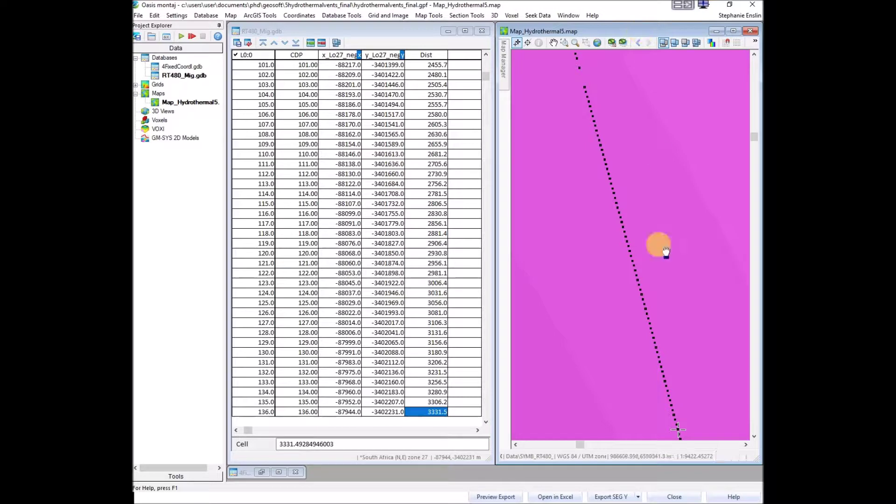
pyautogui.moveTo(680, 410)
pyautogui.mouseDown()
pyautogui.moveTo(646, 213)
pyautogui.moveTo(596, 60)
pyautogui.mouseUp()
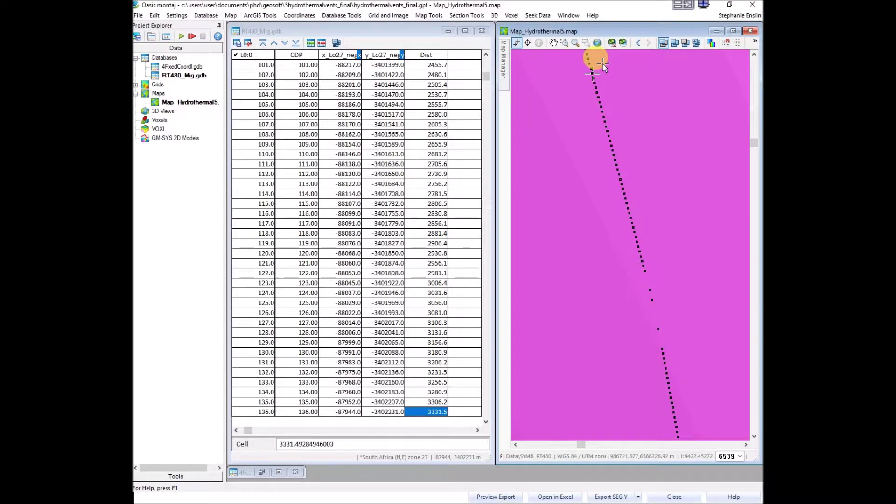
pyautogui.click(439, 412)
pyautogui.press('Down')
pyautogui.press('Down')
pyautogui.press('Down')
pyautogui.press('Down')
pyautogui.press('Down')
pyautogui.press('Down')
pyautogui.press('Down')
pyautogui.press('Down')
pyautogui.press('Down')
pyautogui.press('Down')
pyautogui.press('Down')
pyautogui.press('Down')
pyautogui.press('Down')
pyautogui.press('Down')
pyautogui.press('Down')
pyautogui.press('Down')
pyautogui.press('Down')
pyautogui.press('Down')
pyautogui.press('Down')
pyautogui.press('Down')
pyautogui.press('Down')
pyautogui.press('Down')
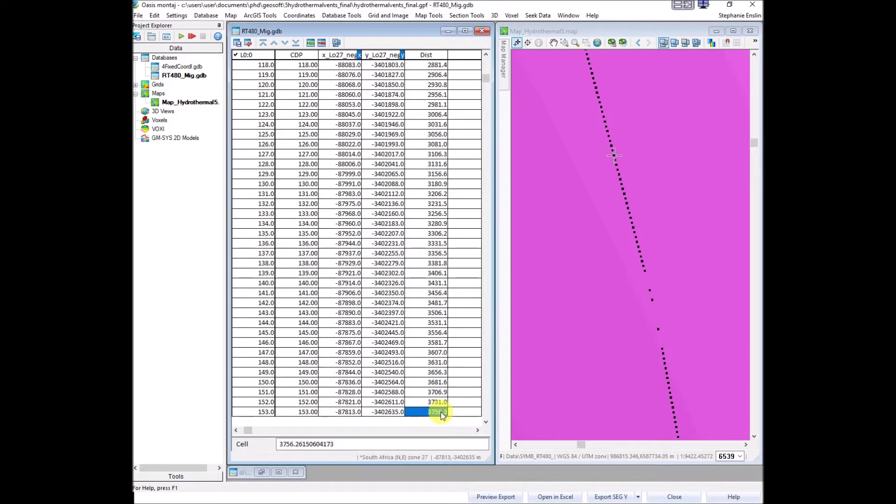
pyautogui.press('Down')
pyautogui.press('Down')
pyautogui.press('Down')
pyautogui.press('Down')
pyautogui.press('Down')
pyautogui.press('Down')
pyautogui.press('Down')
pyautogui.press('Down')
pyautogui.press('Down')
pyautogui.press('Down')
pyautogui.press('Down')
pyautogui.press('Down')
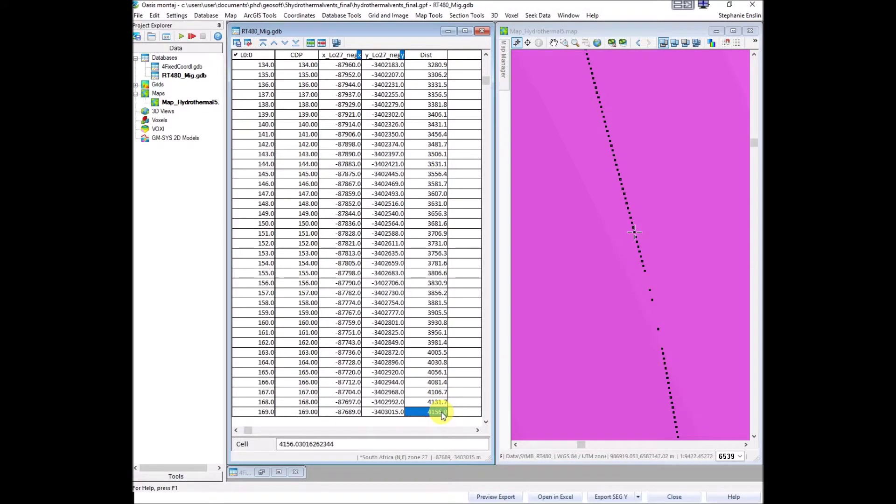
pyautogui.press('Down')
pyautogui.press('Down')
pyautogui.press('Down')
pyautogui.press('Down')
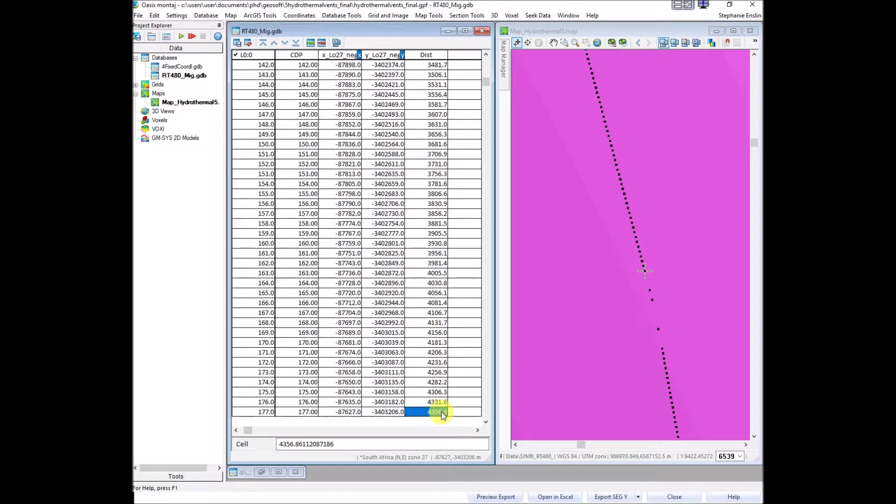
# - Compare the Dist values of CDPs 178 to 185 with the isolated points inside the second gap on the map
pyautogui.scroll(-9, 447, 303)
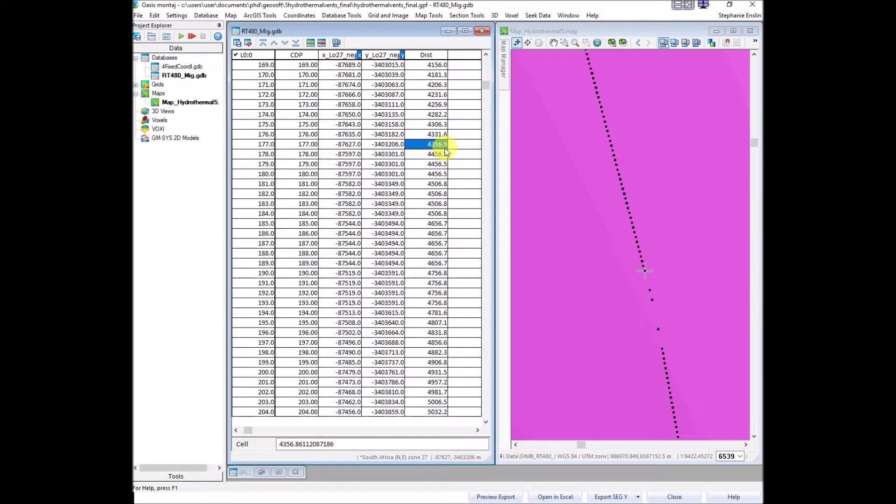
pyautogui.click(446, 153)
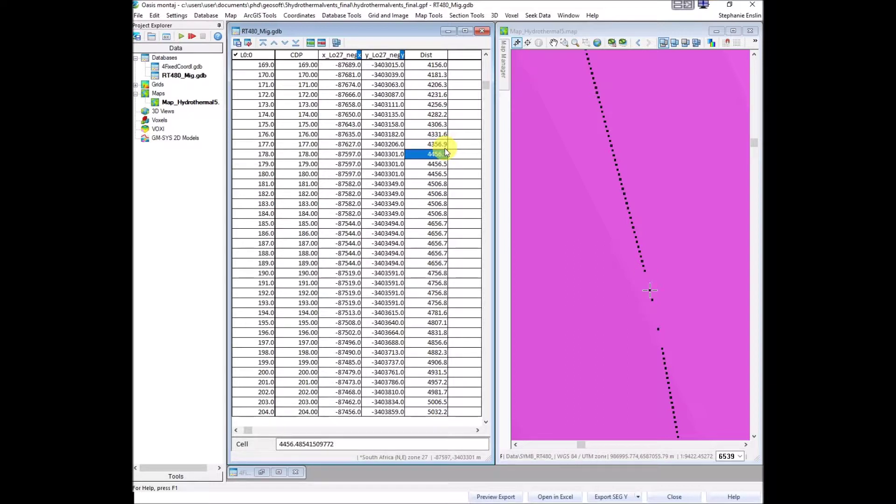
pyautogui.press('Down')
pyautogui.press('Down')
pyautogui.press('Down')
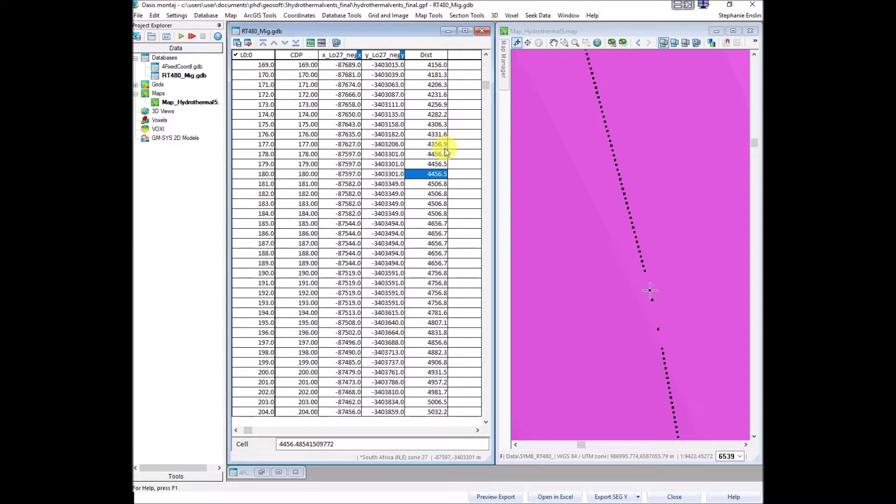
pyautogui.press('Down')
pyautogui.press('Down')
pyautogui.press('Down')
pyautogui.press('Down')
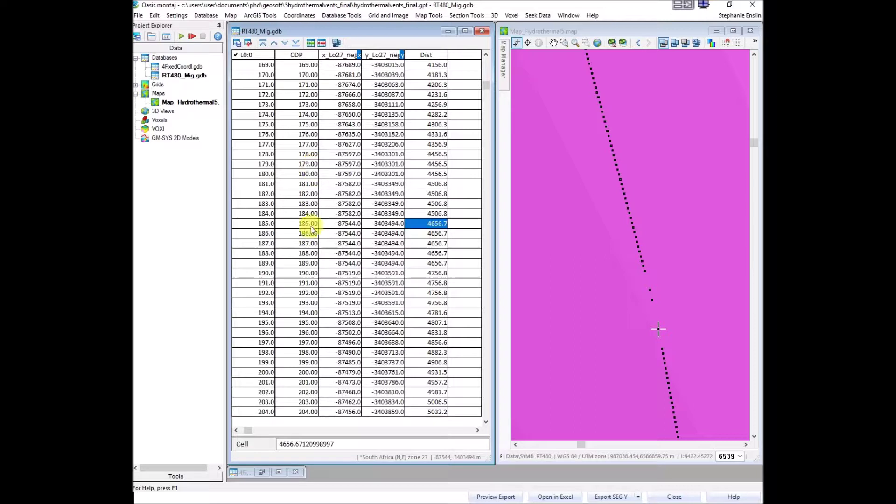
# - Compare the Dist values of CDPs 185 to 193 with their map positions up to where the regular line resumes
pyautogui.press('Down')
pyautogui.press('Down')
pyautogui.press('Down')
pyautogui.press('Down')
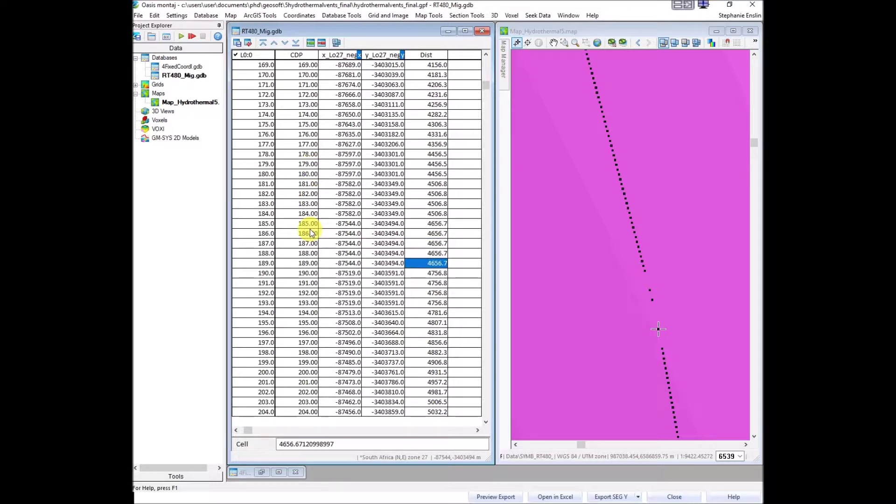
pyautogui.press('Down')
pyautogui.press('Down')
pyautogui.press('Down')
pyautogui.press('Down')
pyautogui.press('Down')
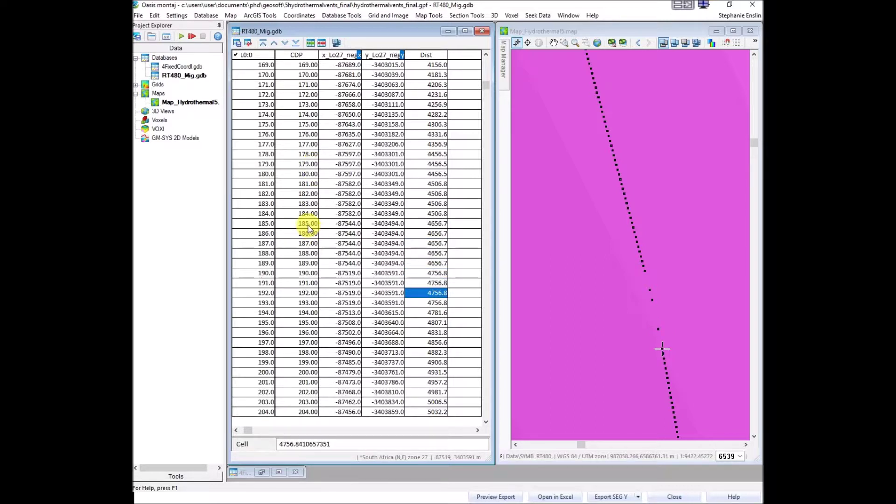
pyautogui.press('Up')
pyautogui.press('Up')
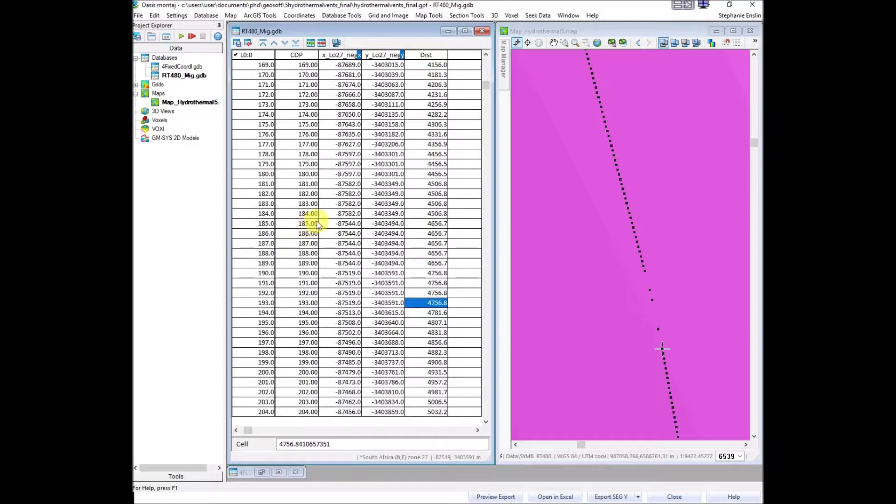
pyautogui.press('Down')
pyautogui.press('Down')
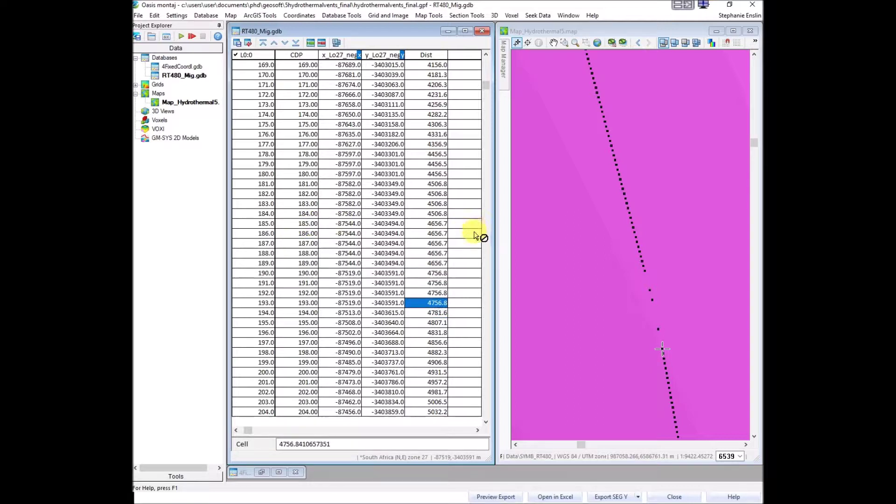
pyautogui.press('Up')
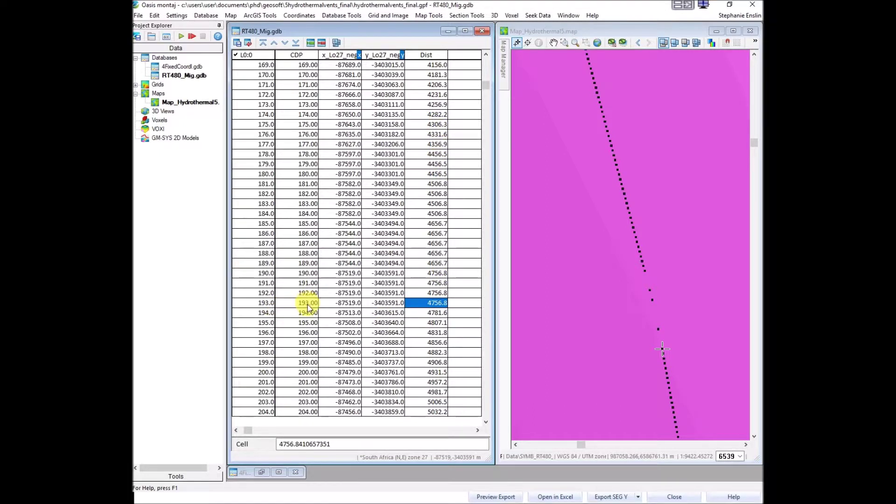
# - Set the Dist value of CDP 175 to 0 and save the changes to the open documents
pyautogui.click(439, 124)
pyautogui.write('0')
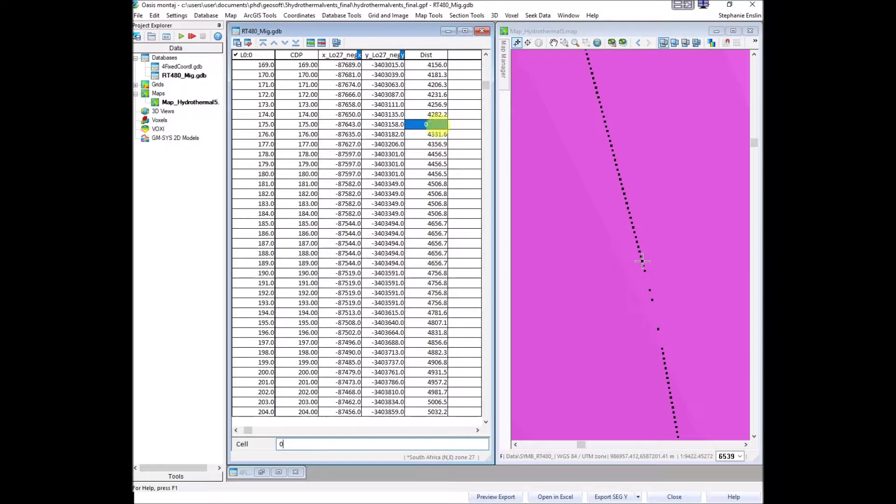
pyautogui.press('Return')
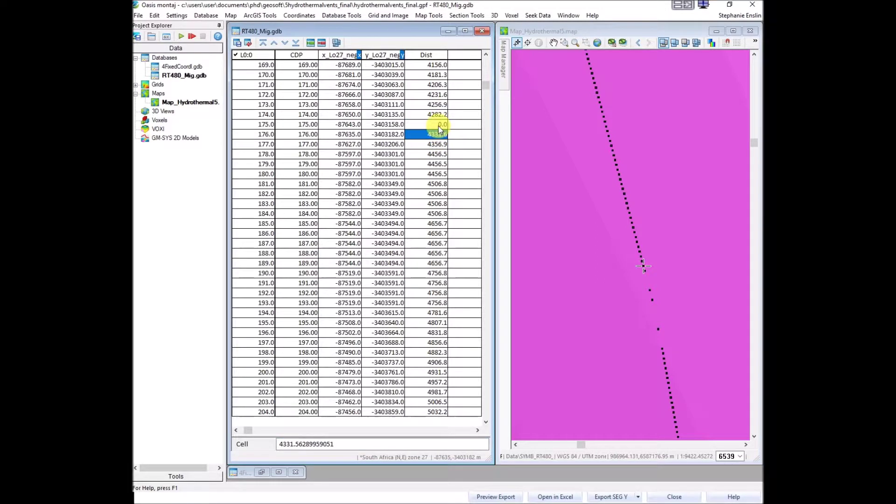
pyautogui.click(437, 148)
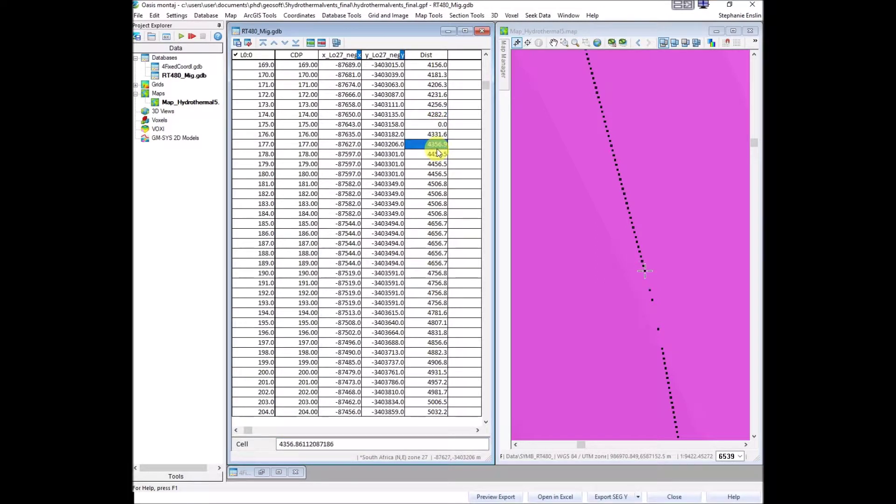
pyautogui.click(438, 155)
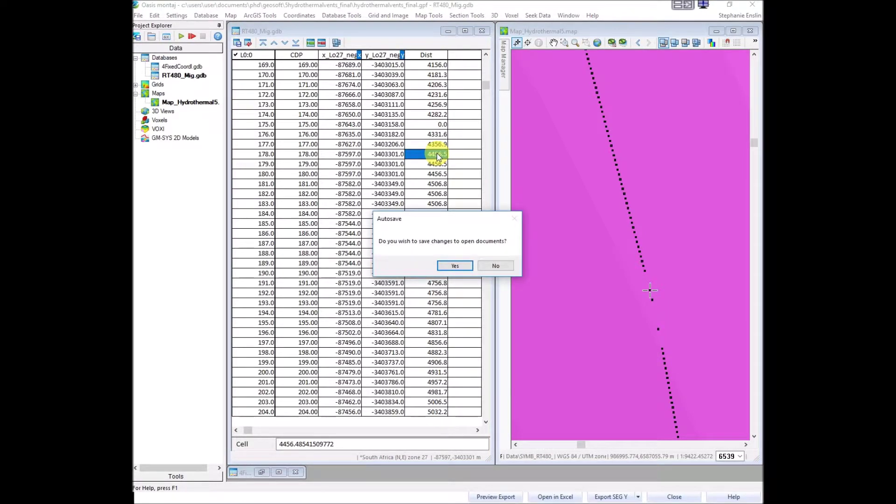
pyautogui.click(455, 266)
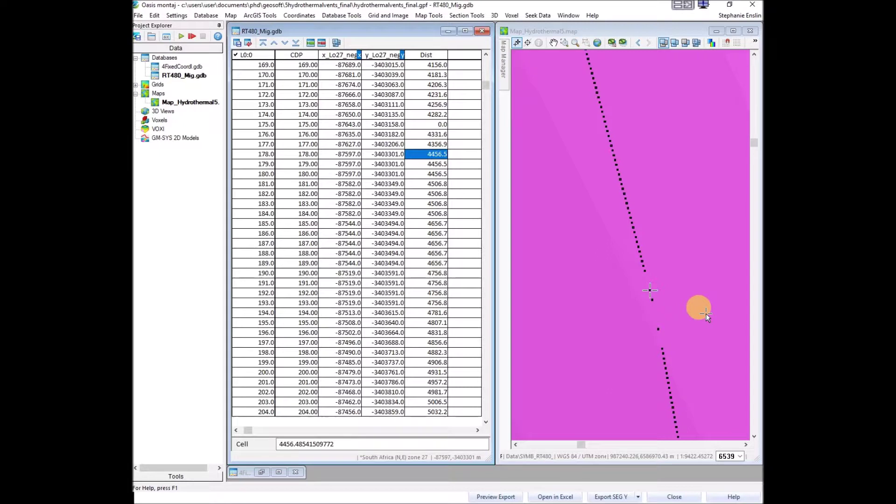
# - Locate CDPs 175, 176 and 177 on the map, just before the second gap in the line
pyautogui.click(307, 125)
pyautogui.click(308, 136)
pyautogui.click(307, 145)
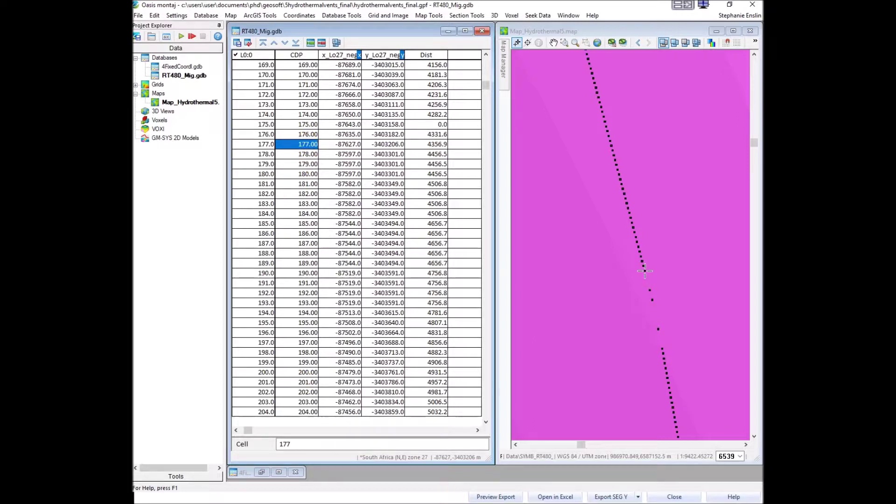
# - Switch to IHS Kingdom and bring up the VuPAK 3D view of the RT480_Final project
pyautogui.hotkey('alt', 'Tab')
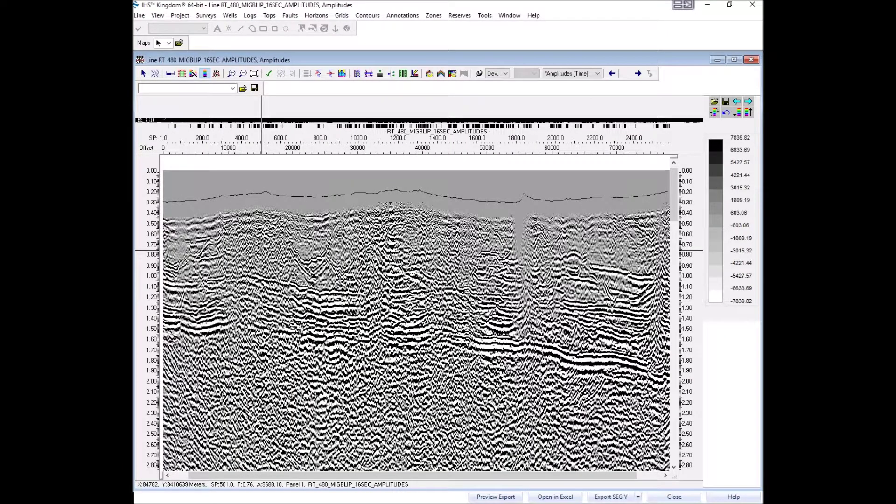
pyautogui.click(509, 16)
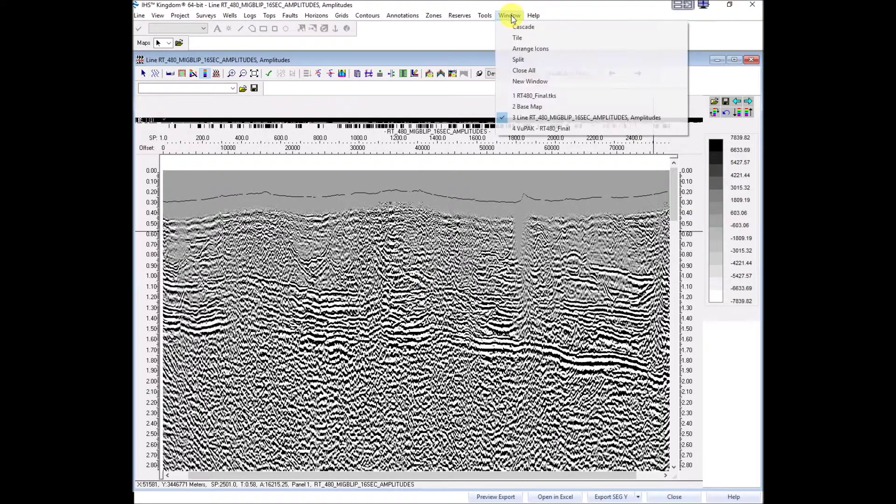
pyautogui.click(532, 129)
pyautogui.moveTo(340, 130); pyautogui.dragTo(372, 148)
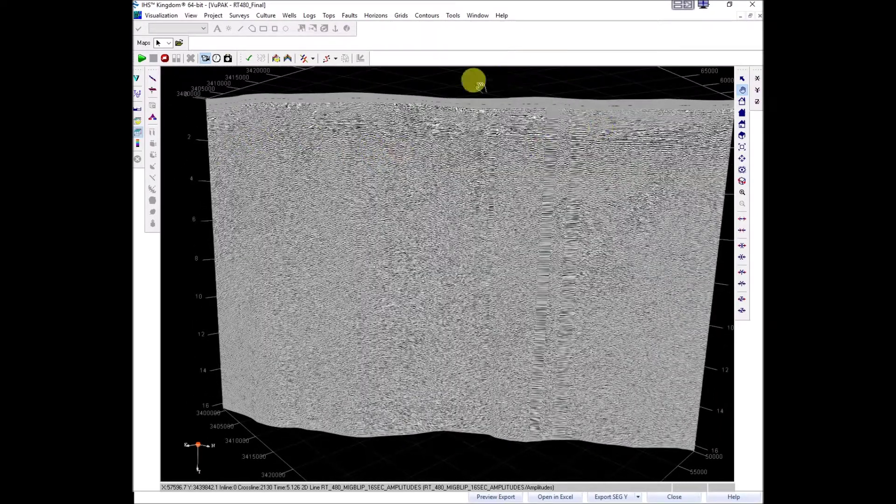
# - Inspect the migrated RT_480 seismic section up close in 3D, starting around crossline 177
pyautogui.click(742, 78)
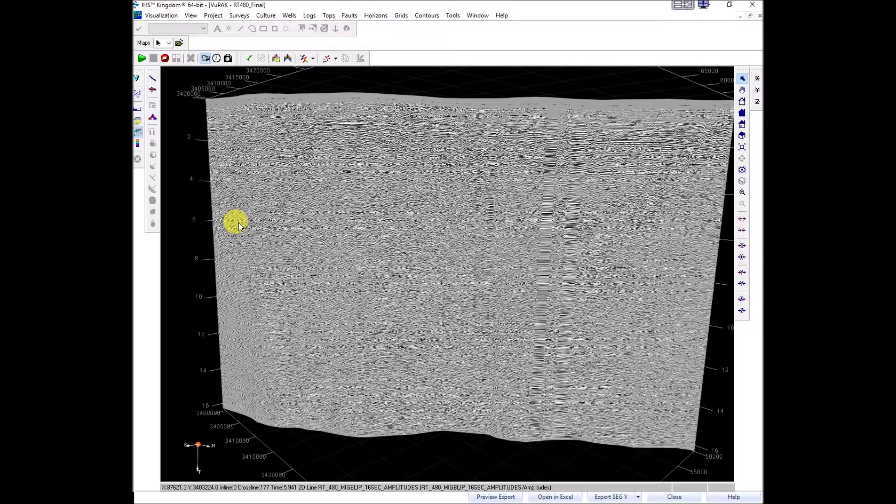
pyautogui.moveTo(229, 211)
pyautogui.mouseDown()
pyautogui.moveTo(226, 191)
pyautogui.moveTo(197, 185)
pyautogui.mouseUp()
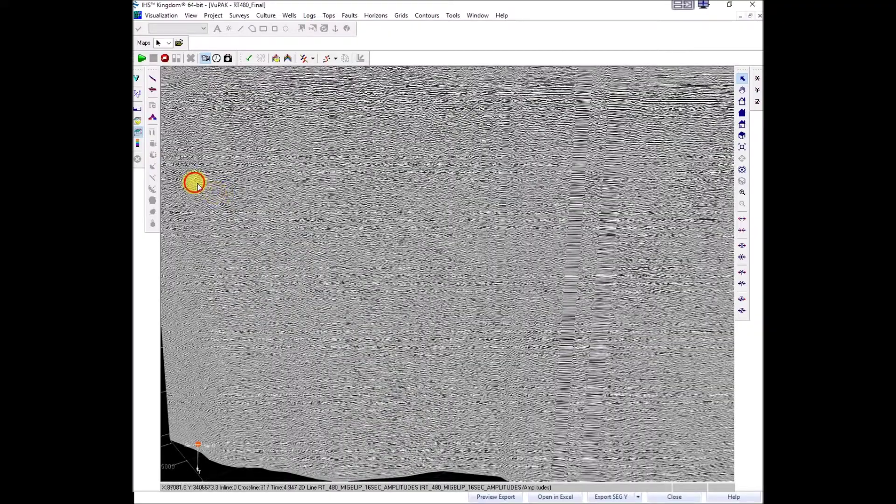
pyautogui.click(742, 89)
pyautogui.moveTo(241, 219); pyautogui.dragTo(270, 244)
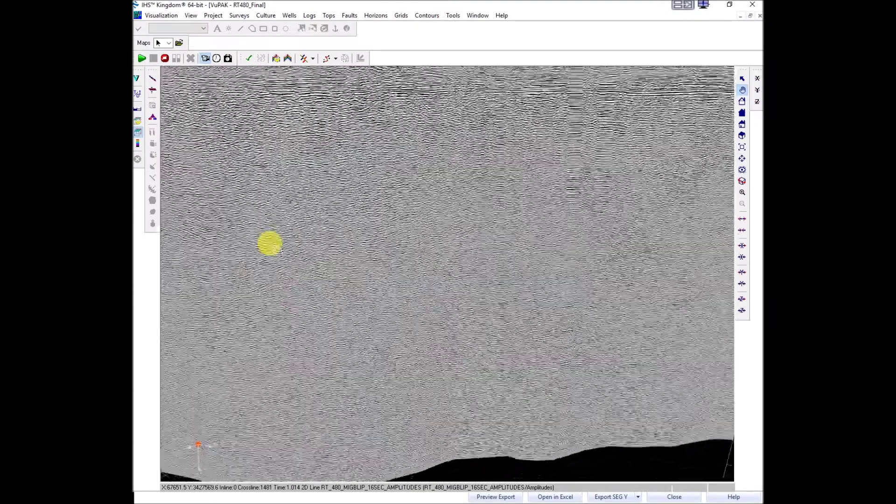
# - Examine the migrated RT_480 section in 3D around crosslines 1965 to 2208, both close up and as a whole
pyautogui.click(743, 79)
pyautogui.scroll(-3, 316, 161)
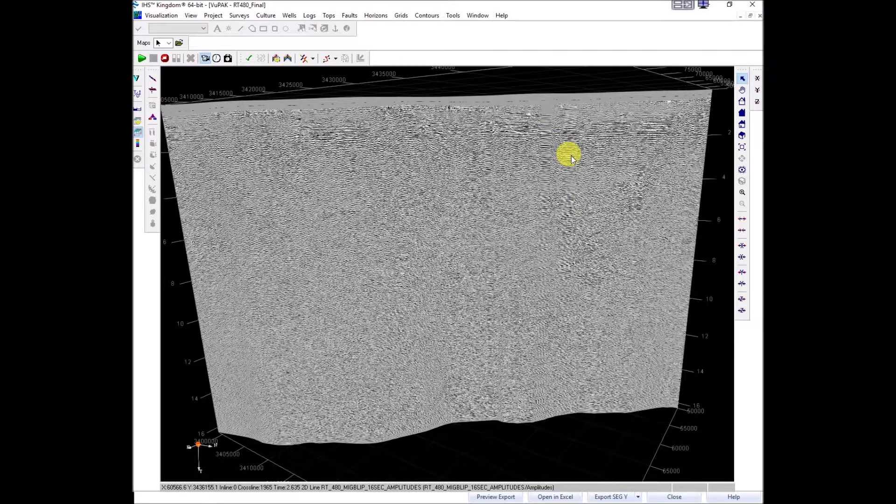
pyautogui.scroll(3, 569, 120)
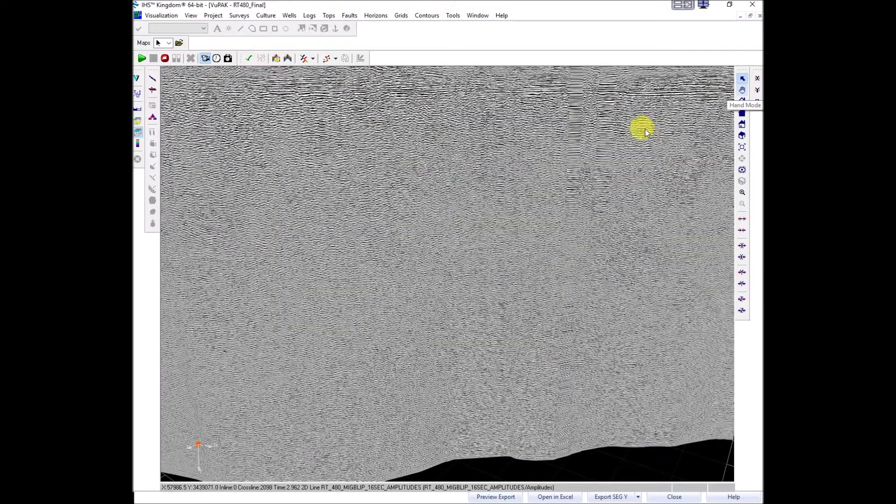
pyautogui.scroll(-3, 628, 128)
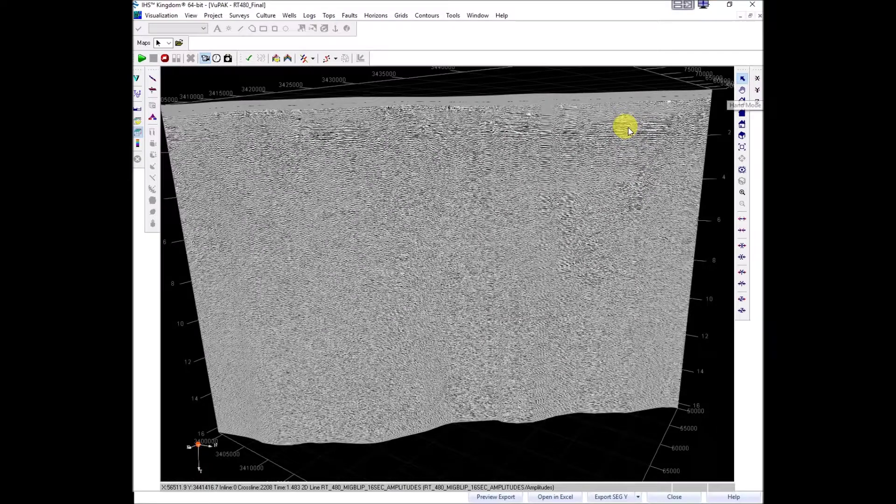
pyautogui.click(585, 156)
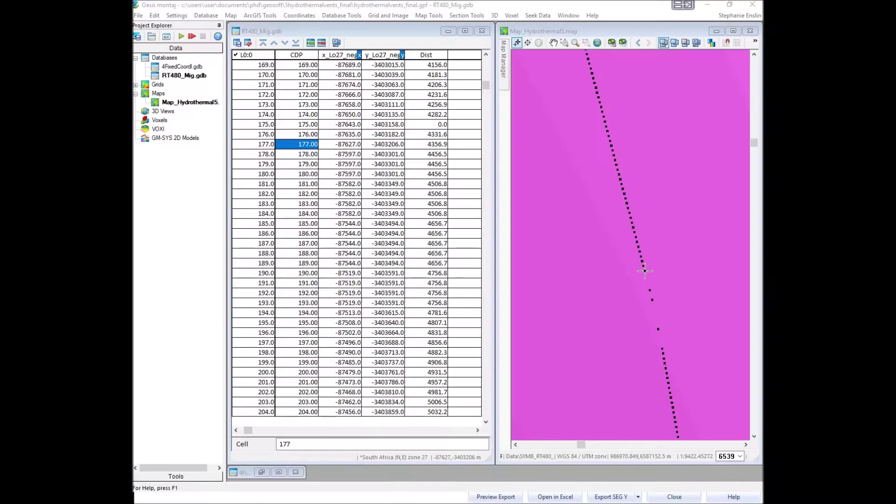
# - Switch to Oasis montaj and find CDP 1800 in the RT480_Mig database
pyautogui.moveTo(486, 87); pyautogui.dragTo(471, 309)
pyautogui.scroll(1, 418, 213)
pyautogui.click(291, 84)
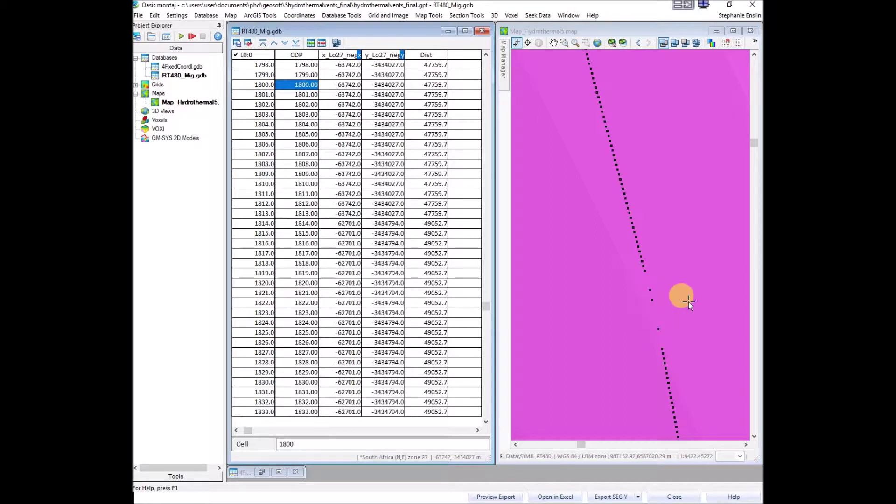
# - Show the map's full extent, then examine the part of the line with the large gap around CDP 1800
pyautogui.click(597, 43)
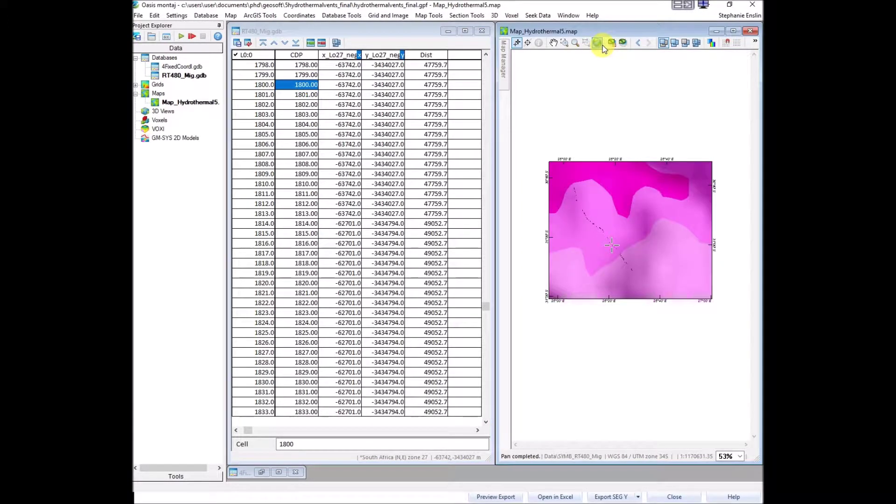
pyautogui.click(564, 43)
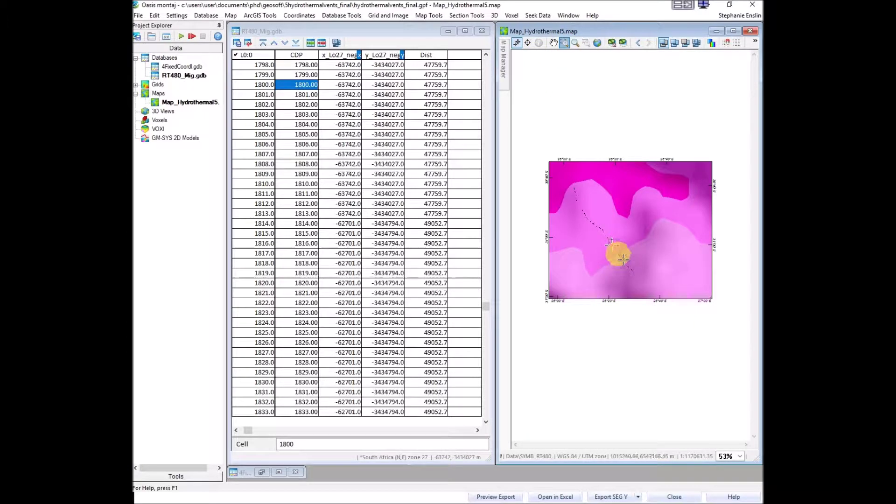
pyautogui.click(618, 251)
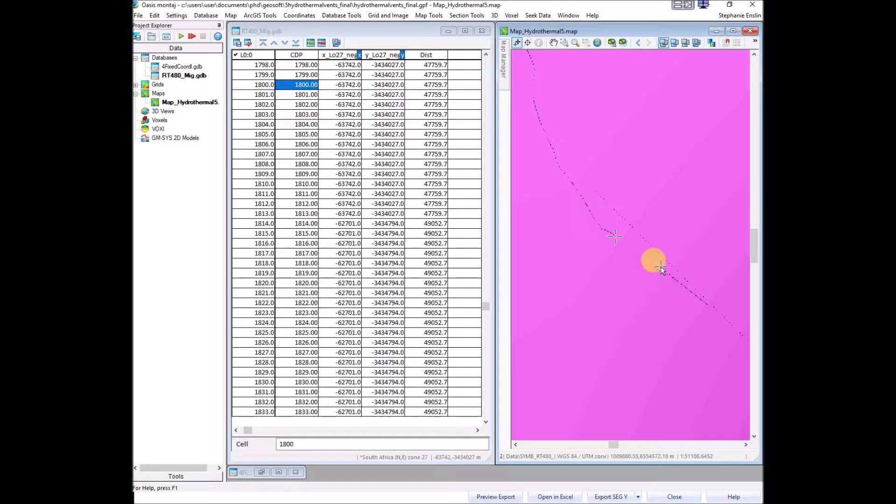
pyautogui.scroll(1, 728, 273)
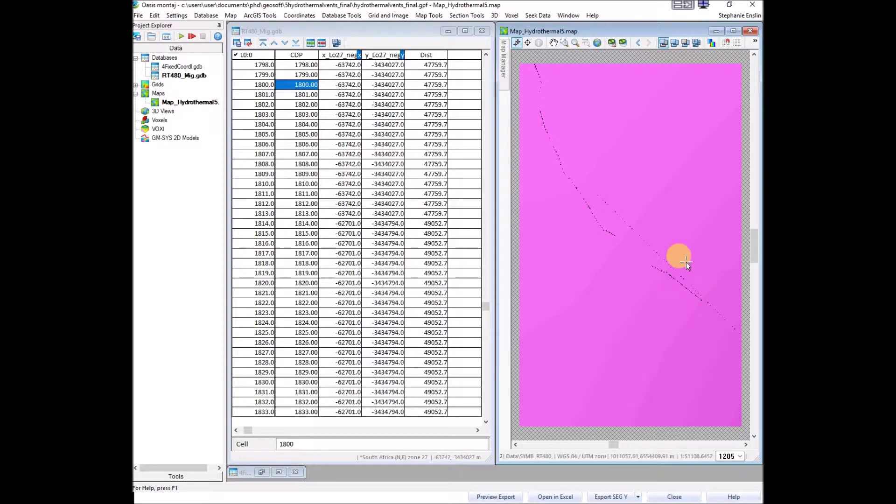
pyautogui.scroll(-1, 703, 280)
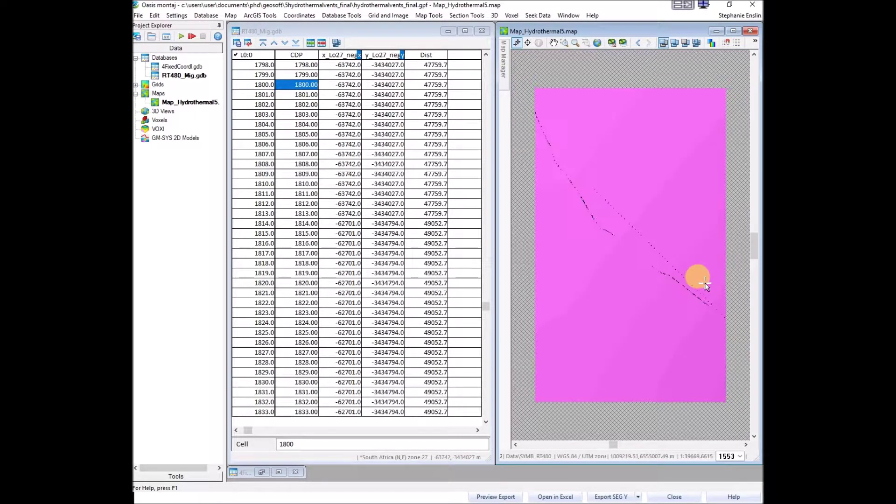
pyautogui.scroll(-1, 705, 282)
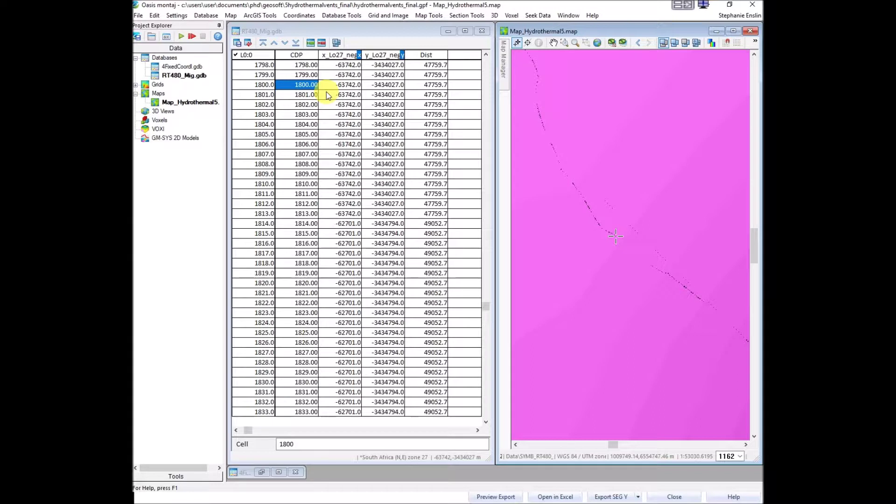
# - Mark CDP 1800 on the map and inspect the line closely on both sides of the large gap
pyautogui.click(303, 86)
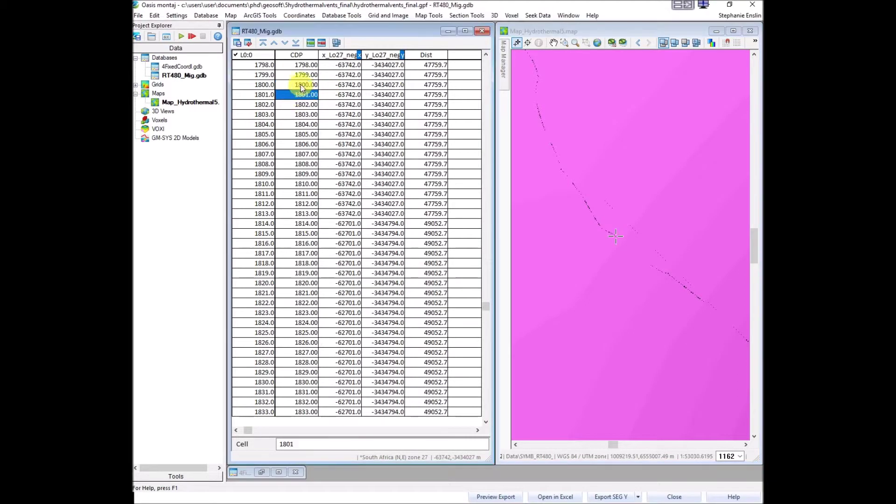
pyautogui.click(564, 43)
pyautogui.moveTo(694, 299); pyautogui.dragTo(647, 260)
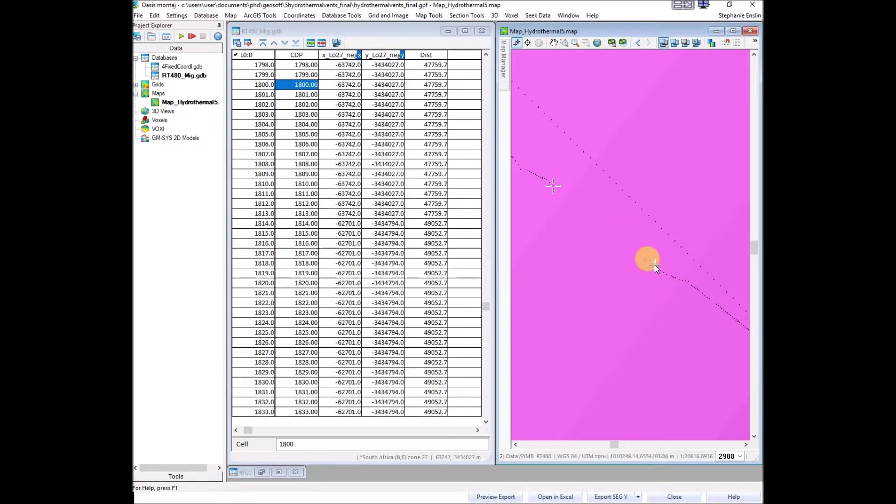
pyautogui.click(306, 93)
pyautogui.click(305, 85)
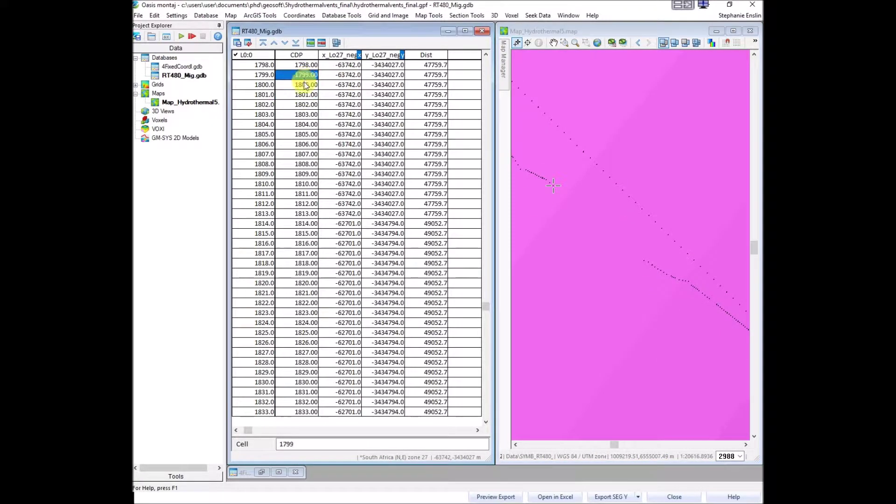
pyautogui.click(534, 176)
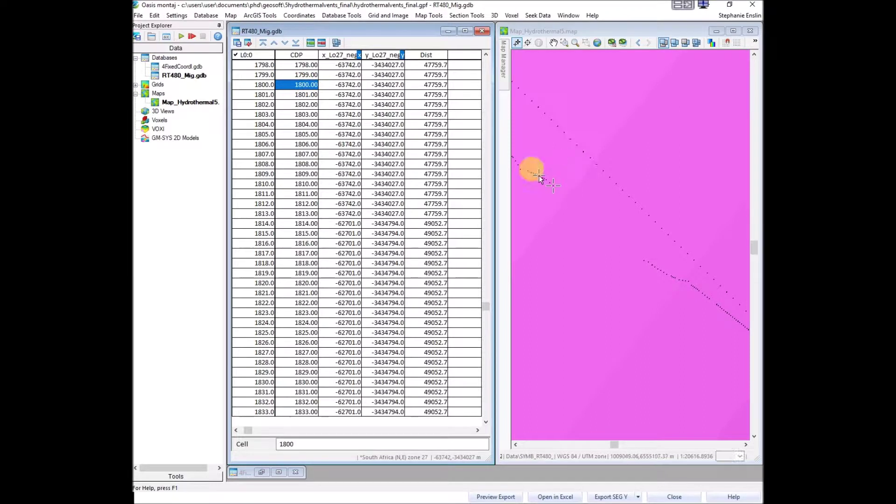
pyautogui.moveTo(534, 180); pyautogui.dragTo(555, 188)
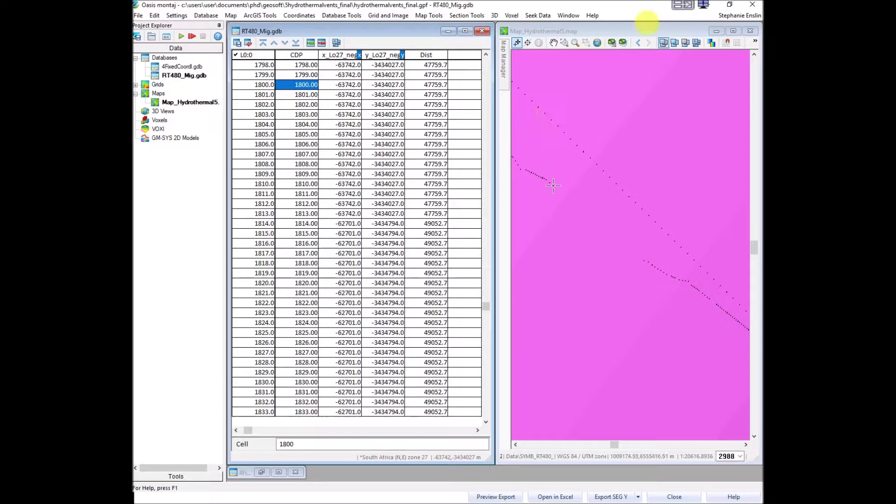
pyautogui.click(553, 42)
pyautogui.click(569, 163)
pyautogui.moveTo(569, 163); pyautogui.dragTo(583, 178)
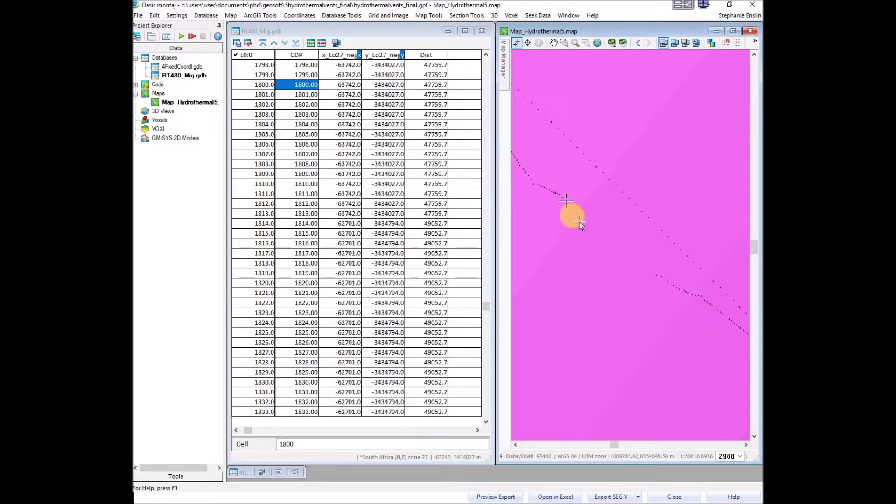
# - Step through the CDPs from 1800 to 1814 and compare 1813 with 1814 on either side of the large gap
pyautogui.click(304, 85)
pyautogui.press('Down')
pyautogui.press('Down')
pyautogui.press('Down')
pyautogui.press('Down')
pyautogui.press('Down')
pyautogui.press('Down')
pyautogui.press('Down')
pyautogui.press('Down')
pyautogui.press('Down')
pyautogui.press('Down')
pyautogui.press('Down')
pyautogui.press('Down')
pyautogui.press('Down')
pyautogui.press('Down')
pyautogui.press('Down')
pyautogui.press('Down')
pyautogui.press('Up')
pyautogui.press('Up')
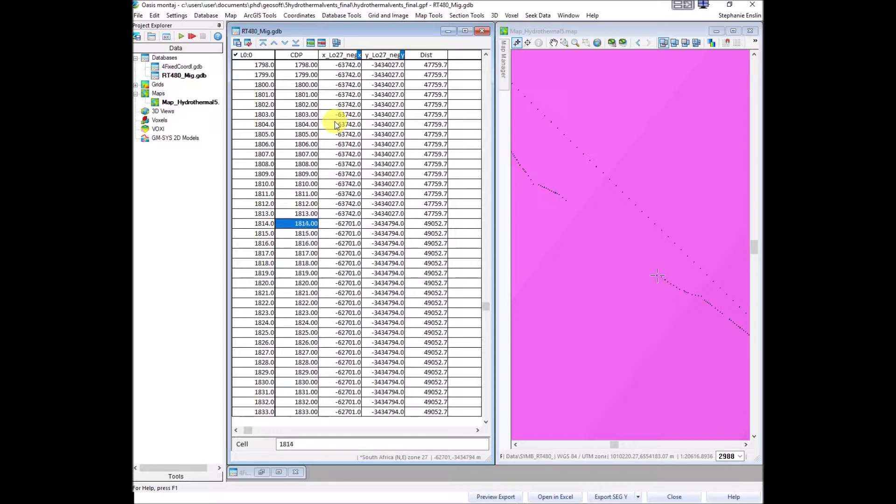
pyautogui.press('Up')
pyautogui.press('Down')
# - Trace CDPs 1814 to 1884 on the map, comparing their coordinates and Dist values past the large gap
pyautogui.press('Down')
pyautogui.press('Down')
pyautogui.press('Down')
pyautogui.press('Down')
pyautogui.press('Down')
pyautogui.press('Down')
pyautogui.press('Down')
pyautogui.press('Down')
pyautogui.press('Down')
pyautogui.press('Down')
pyautogui.press('Down')
pyautogui.press('Down')
pyautogui.press('Down')
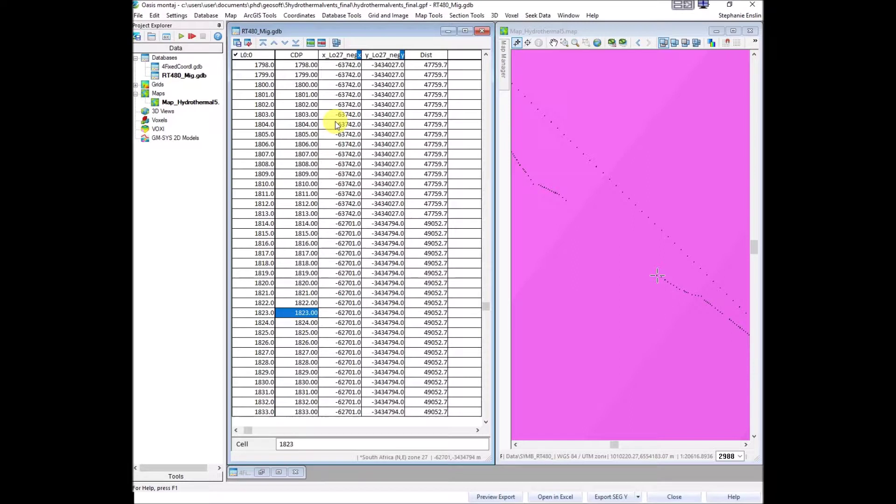
pyautogui.press('Down')
pyautogui.press('Down')
pyautogui.press('Down')
pyautogui.press('Down')
pyautogui.press('Down')
pyautogui.press('Down')
pyautogui.press('Down')
pyautogui.press('Down')
pyautogui.press('Down')
pyautogui.press('Down')
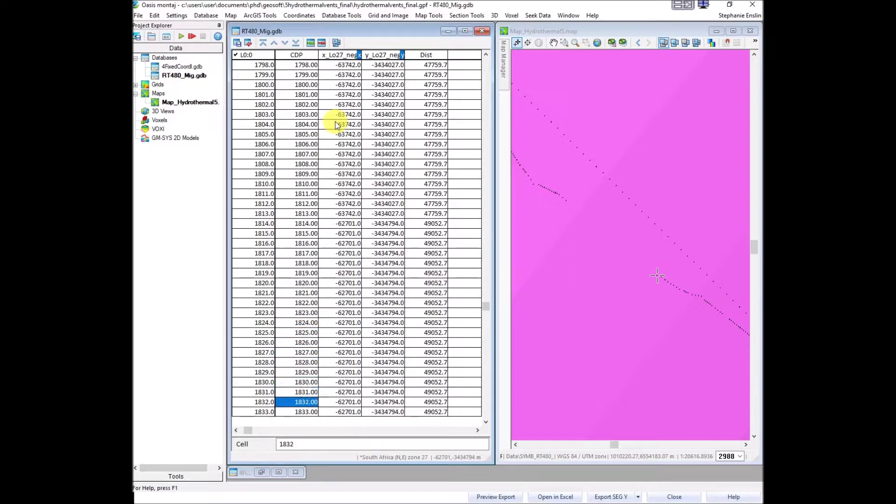
pyautogui.press('Down')
pyautogui.press('Down')
pyautogui.press('Down')
pyautogui.press('Down')
pyautogui.press('Down')
pyautogui.press('Down')
pyautogui.press('Down')
pyautogui.press('Down')
pyautogui.press('Down')
pyautogui.press('Down')
pyautogui.press('Down')
pyautogui.press('Down')
pyautogui.press('Down')
pyautogui.press('Down')
pyautogui.press('Down')
pyautogui.press('Down')
pyautogui.press('Down')
pyautogui.press('Down')
pyautogui.press('Down')
pyautogui.press('Down')
pyautogui.press('Down')
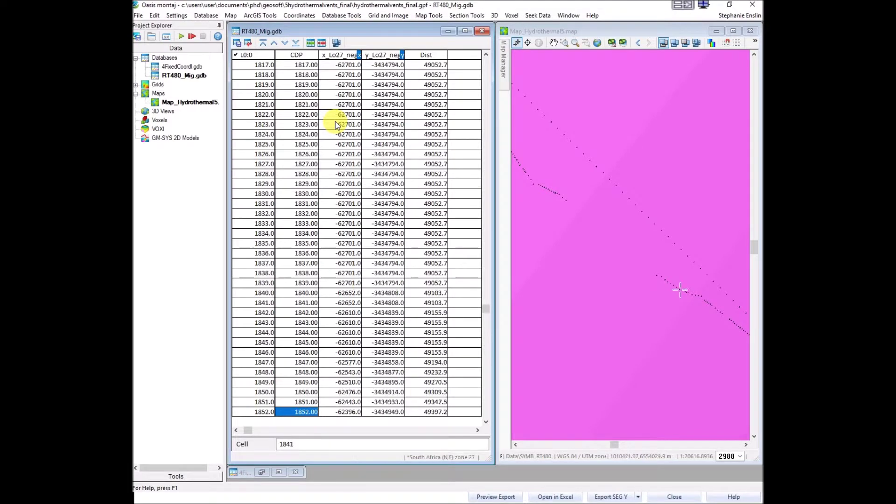
pyautogui.press('Down')
pyautogui.press('Down')
pyautogui.press('Down')
pyautogui.press('Down')
pyautogui.press('Down')
pyautogui.press('Down')
pyautogui.press('Down')
pyautogui.press('Down')
pyautogui.press('Down')
pyautogui.press('Down')
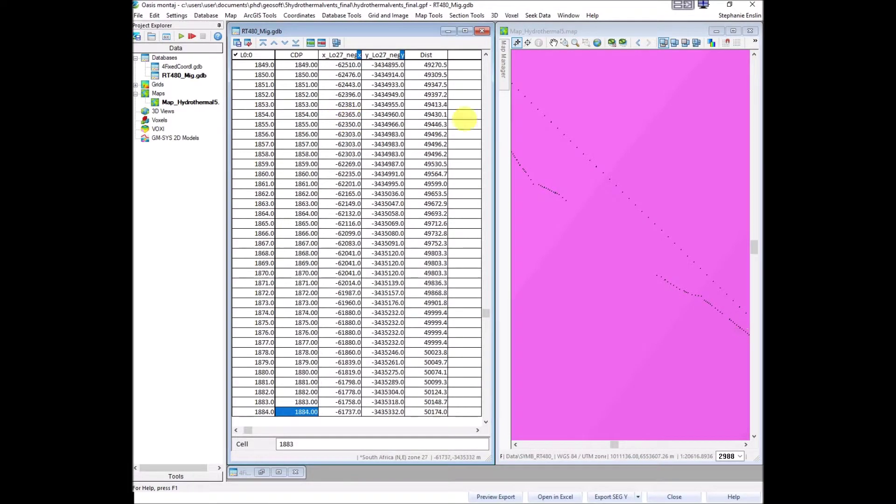
# - Follow the CDPs from 1884 to 1914 against a wider map view of the overlapping line segments
pyautogui.scroll(-2, 575, 154)
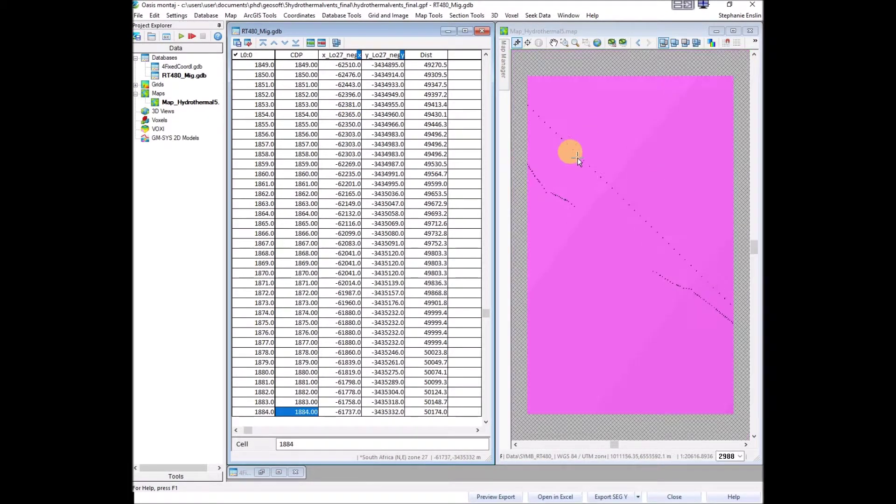
pyautogui.scroll(2, 595, 154)
pyautogui.press('Down')
pyautogui.press('Down')
pyautogui.press('Down')
pyautogui.press('Down')
pyautogui.press('Down')
pyautogui.press('Down')
pyautogui.press('Down')
pyautogui.press('Down')
pyautogui.press('Down')
pyautogui.press('Down')
pyautogui.press('Down')
pyautogui.press('Down')
pyautogui.press('Down')
pyautogui.press('Down')
pyautogui.press('Down')
pyautogui.press('Down')
pyautogui.press('Down')
pyautogui.press('Down')
pyautogui.press('Down')
pyautogui.press('Down')
pyautogui.press('Down')
pyautogui.press('Down')
pyautogui.press('Down')
pyautogui.press('Down')
pyautogui.press('Down')
pyautogui.press('Down')
pyautogui.press('Down')
pyautogui.press('Down')
pyautogui.press('Down')
pyautogui.press('Down')
pyautogui.press('Down')
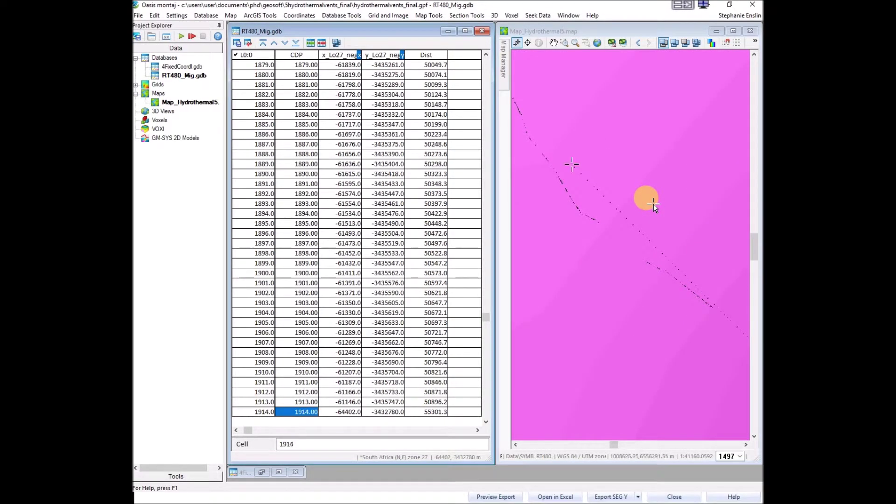
# - Compare the y_Lo27 values and map positions of CDPs 1913 and 1914
pyautogui.press('Left')
pyautogui.press('Up')
pyautogui.press('Up')
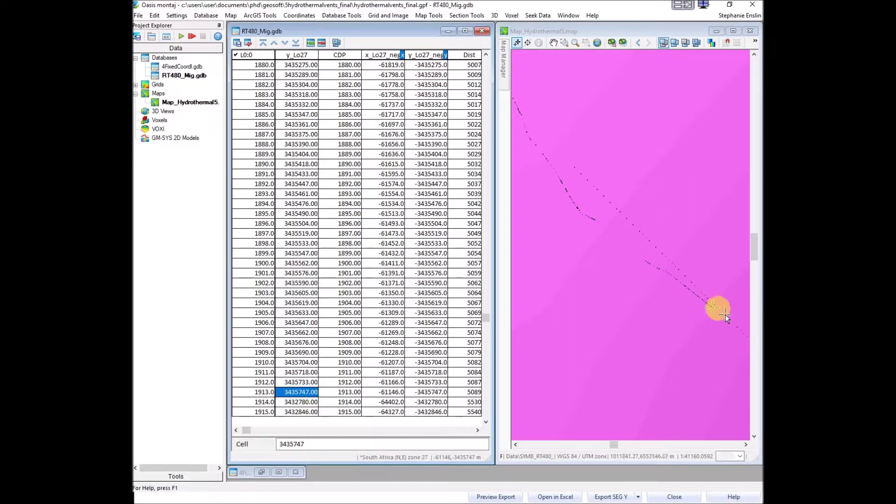
pyautogui.press('Down')
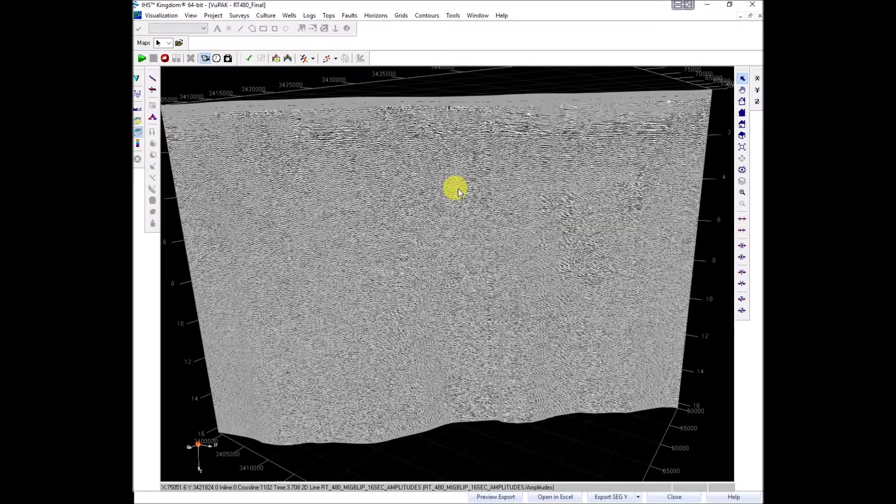
# - Return from Kingdom to the Oasis montaj map and follow the line southeast beyond the overlapping segments
pyautogui.click(741, 16)
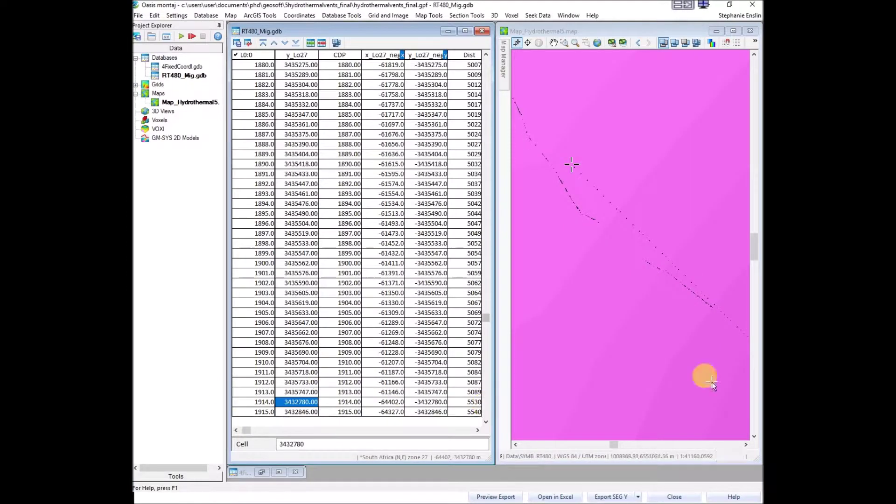
pyautogui.click(712, 381)
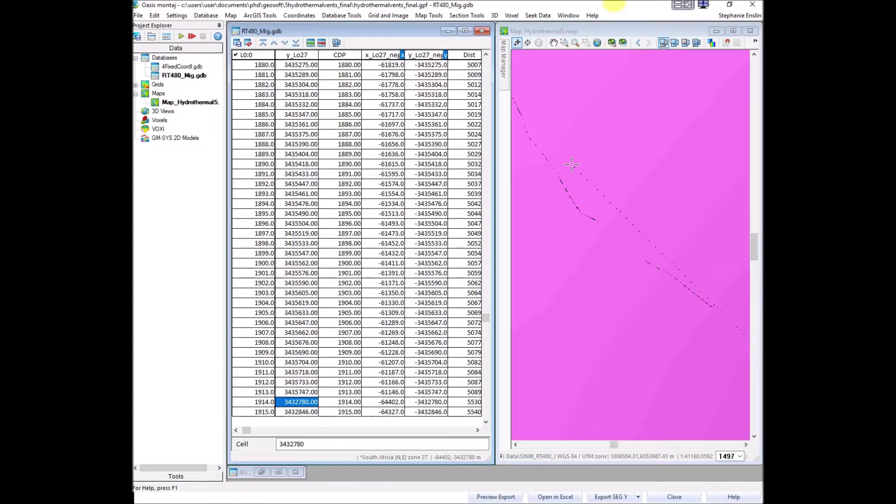
pyautogui.click(552, 42)
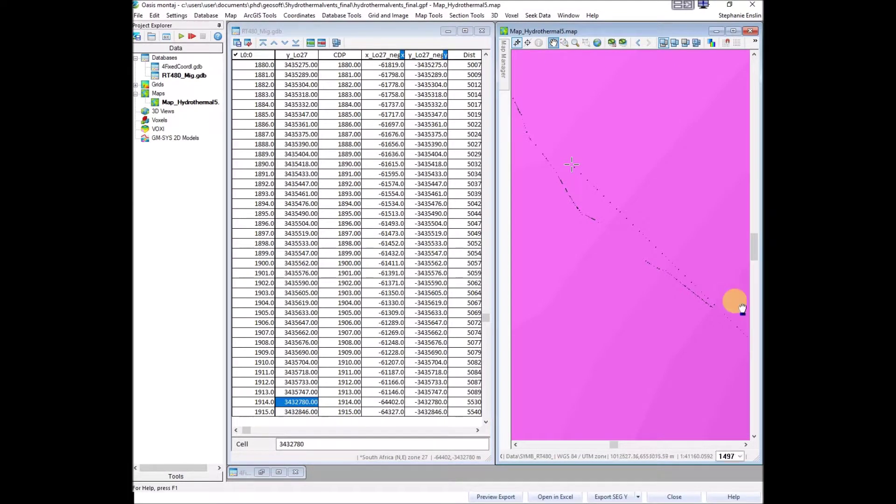
pyautogui.moveTo(713, 308); pyautogui.dragTo(576, 176)
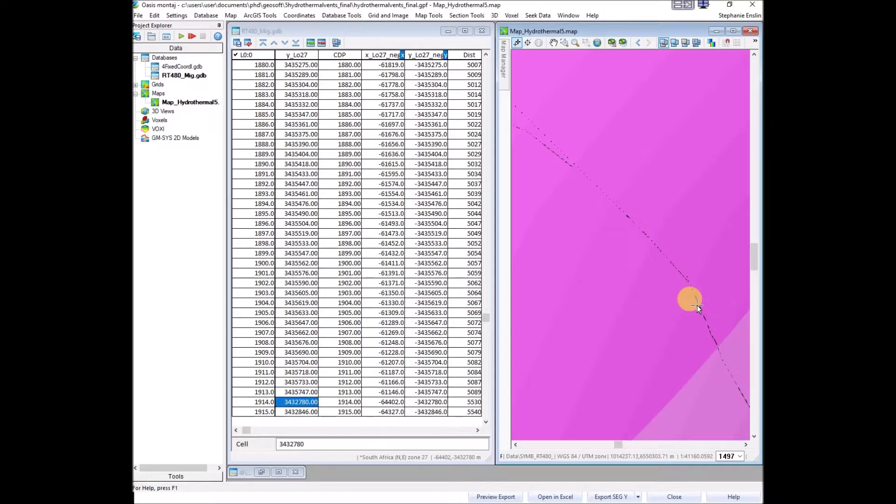
pyautogui.click(553, 43)
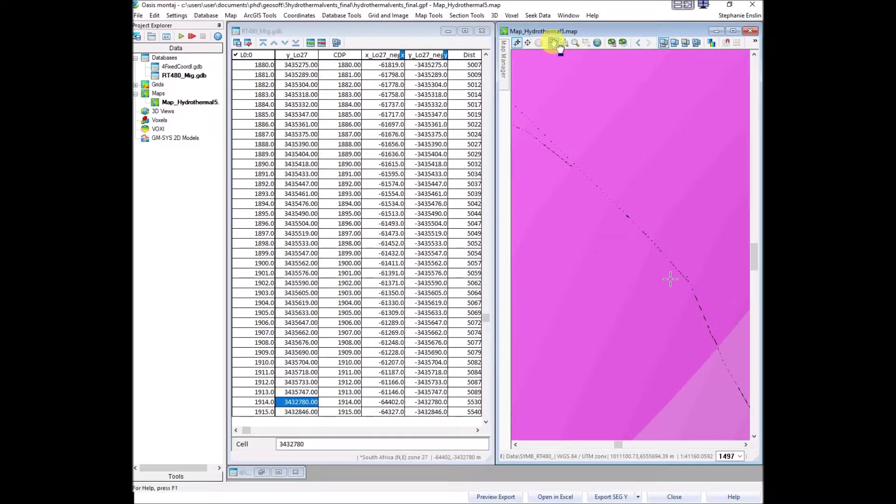
pyautogui.moveTo(596, 122); pyautogui.dragTo(684, 245)
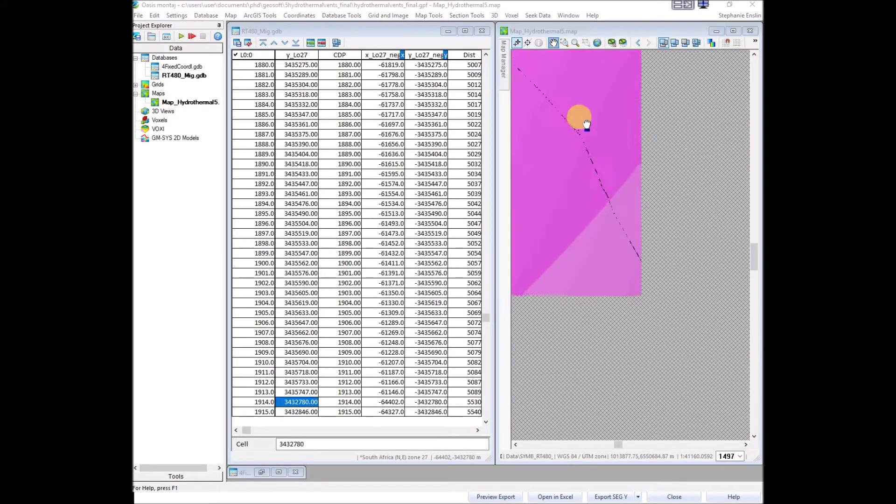
# - Examine the trace spacing at close zoom from the bend in the line southeastward, checking the gaps between plotted points
pyautogui.click(564, 43)
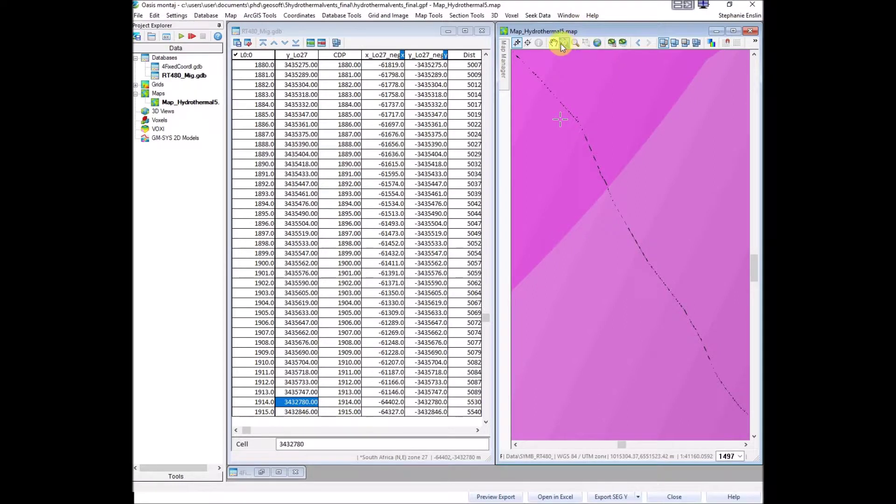
pyautogui.moveTo(598, 140); pyautogui.dragTo(590, 159)
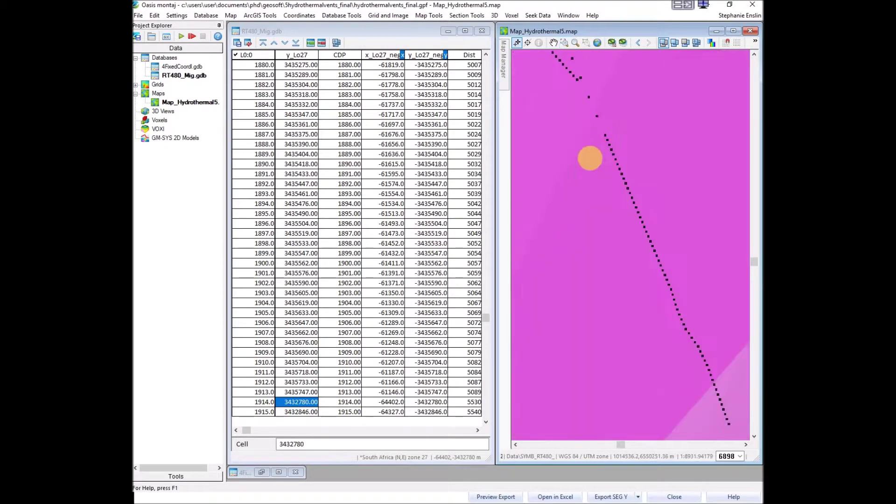
pyautogui.click(553, 42)
pyautogui.moveTo(680, 300); pyautogui.dragTo(576, 114)
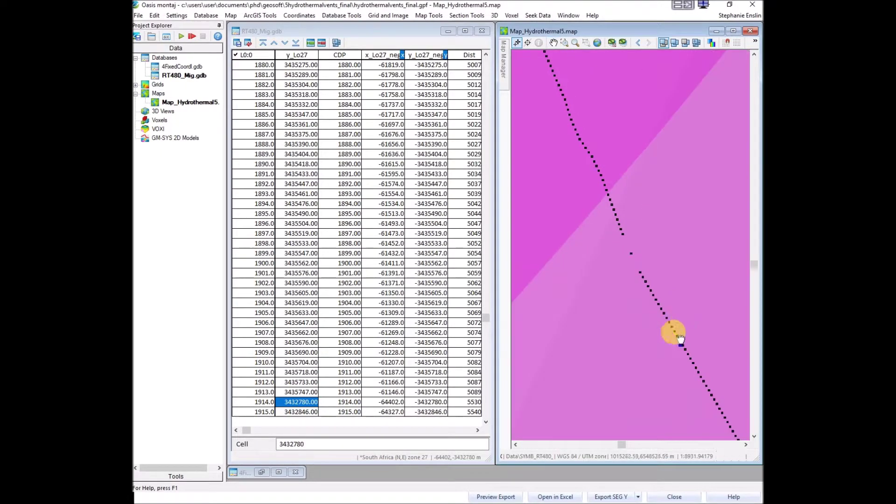
pyautogui.moveTo(681, 340); pyautogui.dragTo(550, 144)
pyautogui.moveTo(717, 362); pyautogui.dragTo(568, 59)
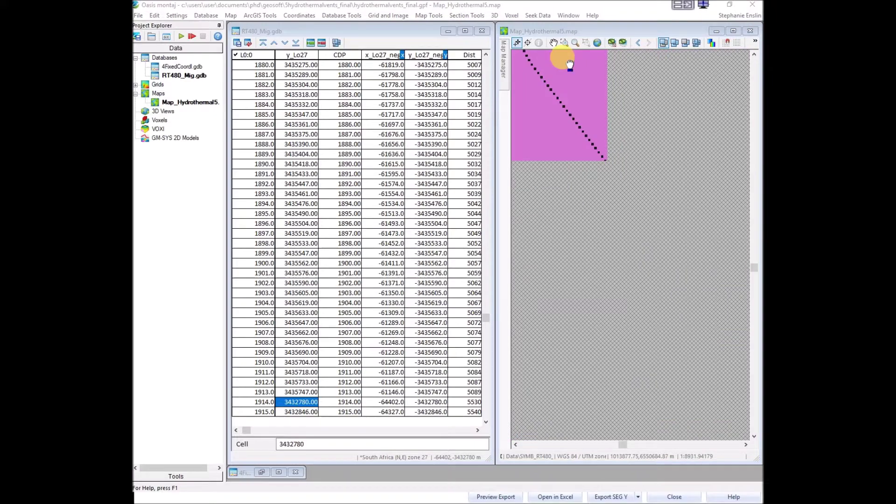
pyautogui.moveTo(714, 304); pyautogui.dragTo(600, 148)
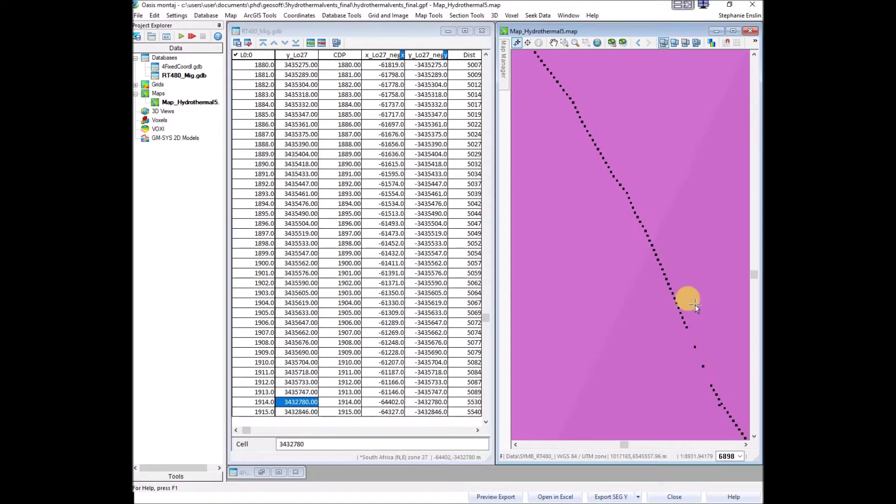
# - Follow the remaining plotted traces to the line's southeastern end, checking for further gaps and irregular spacing
pyautogui.moveTo(632, 240); pyautogui.dragTo(586, 108)
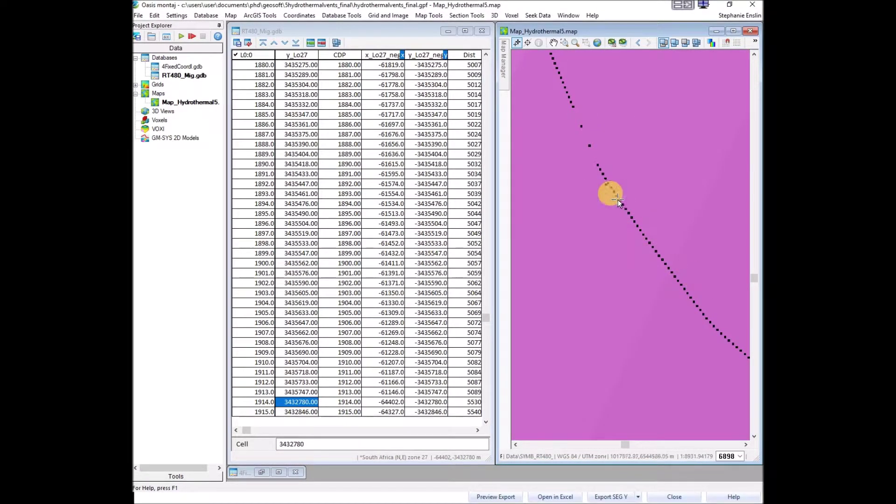
pyautogui.moveTo(676, 305); pyautogui.dragTo(566, 145)
pyautogui.moveTo(740, 286); pyautogui.dragTo(580, 140)
pyautogui.moveTo(632, 169); pyautogui.dragTo(632, 160)
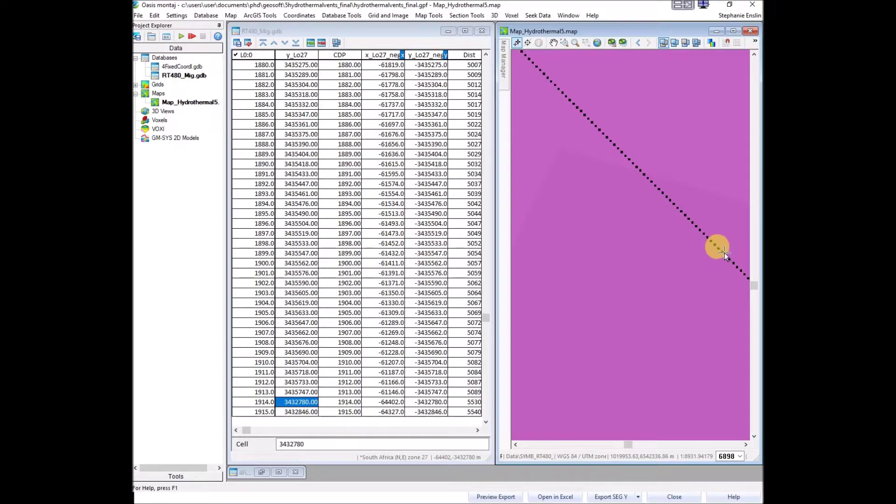
pyautogui.moveTo(741, 273); pyautogui.dragTo(588, 128)
pyautogui.moveTo(744, 289); pyautogui.dragTo(632, 164)
pyautogui.moveTo(740, 303); pyautogui.dragTo(598, 162)
pyautogui.moveTo(723, 309); pyautogui.dragTo(619, 218)
pyautogui.moveTo(704, 330); pyautogui.dragTo(676, 256)
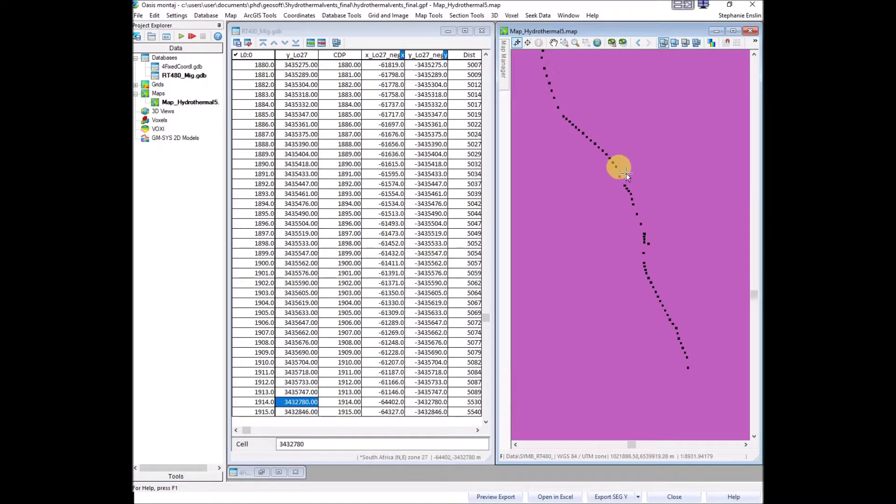
# - Link the map to the SYMB_RT480_Mig group and locate a trace near the line's southeastern end in the database
pyautogui.click(526, 43)
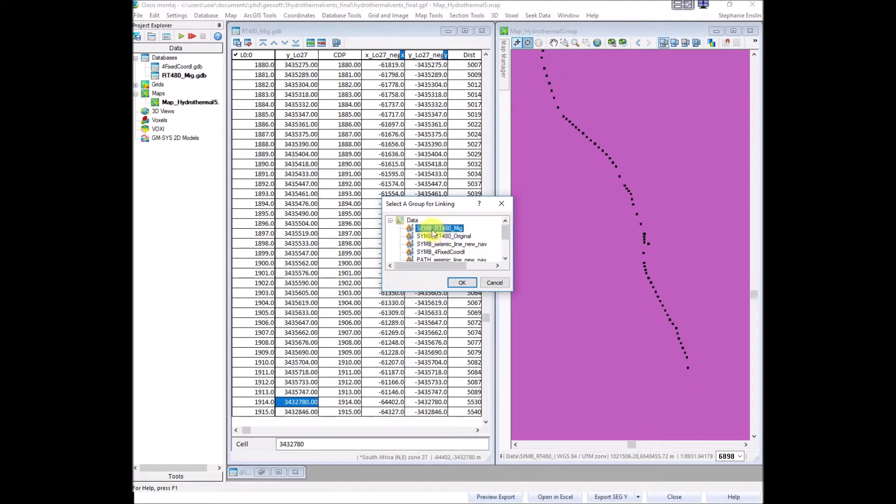
pyautogui.click(462, 282)
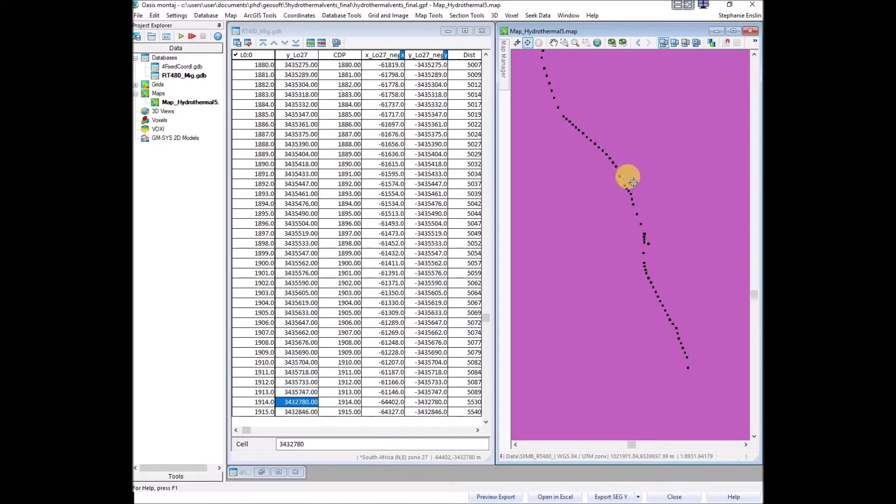
pyautogui.click(610, 158)
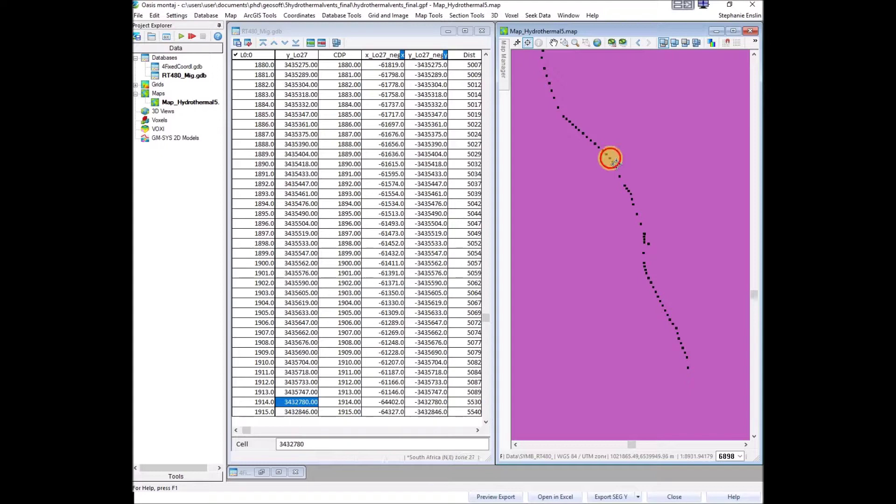
pyautogui.click(485, 422)
pyautogui.click(485, 422)
pyautogui.scroll(-9, 483, 422)
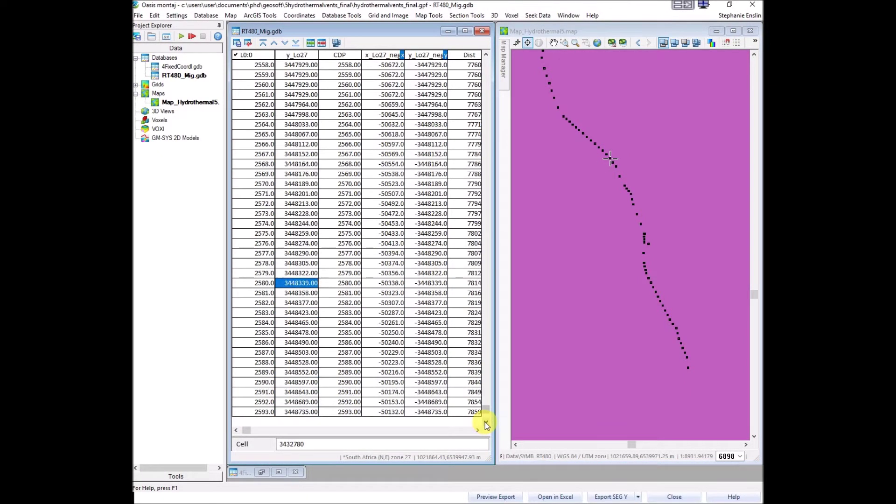
# - Set the y_Lo27 value of CDP 2579 to 0
pyautogui.click(299, 105)
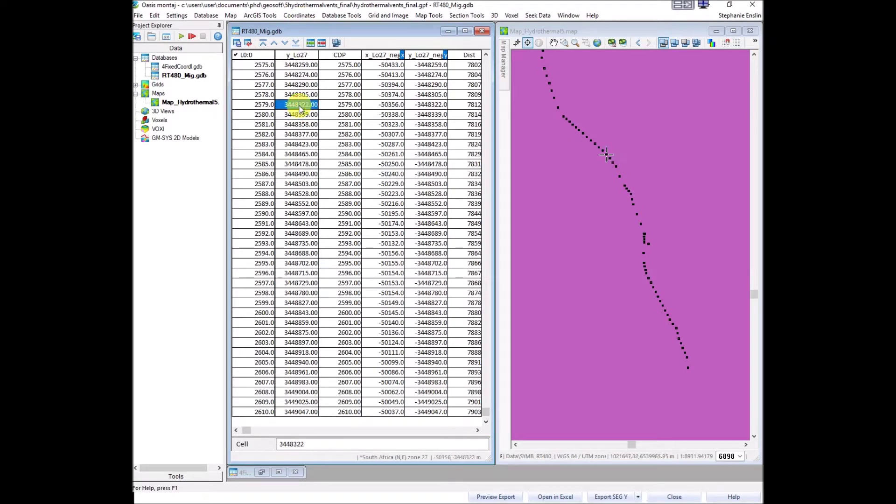
pyautogui.write('0')
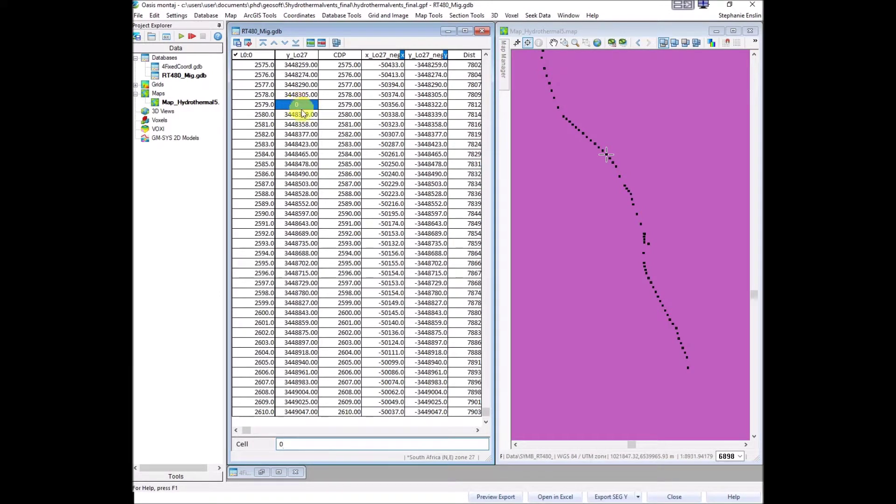
pyautogui.click(350, 104)
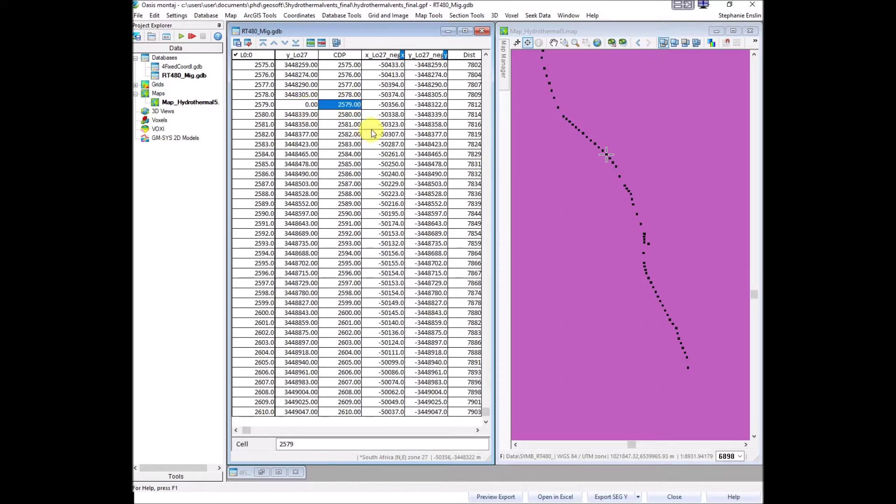
# - Trace CDPs 2579 to 2593 on the map, comparing their coordinates and Dist values across the small gaps
pyautogui.press('Down')
pyautogui.press('Down')
pyautogui.press('Down')
pyautogui.press('Down')
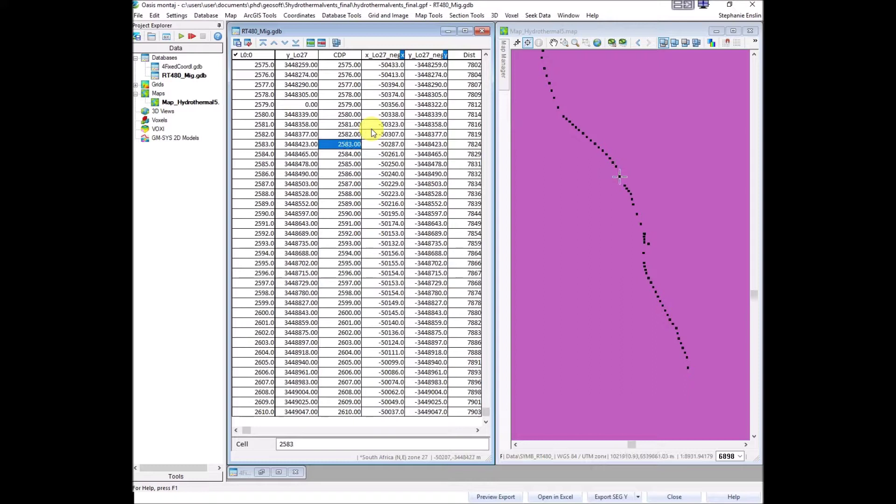
pyautogui.press('Down')
pyautogui.press('Down')
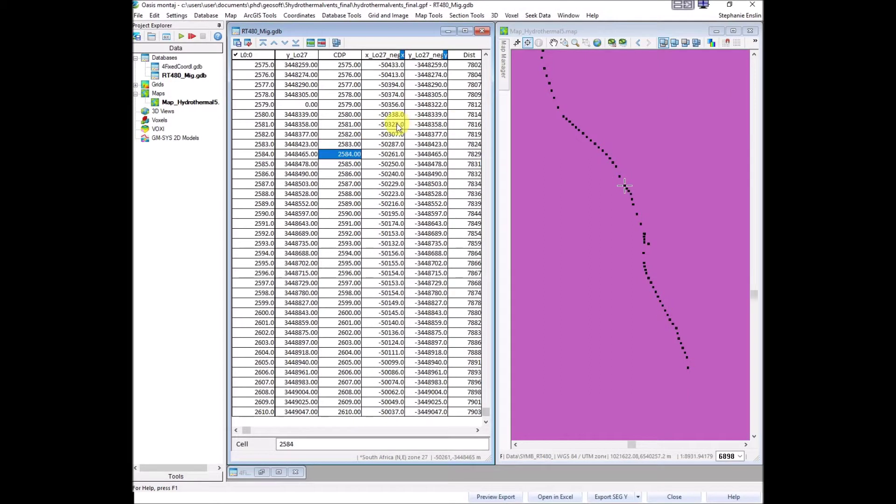
pyautogui.press('Down')
pyautogui.press('Down')
pyautogui.press('Down')
pyautogui.press('Down')
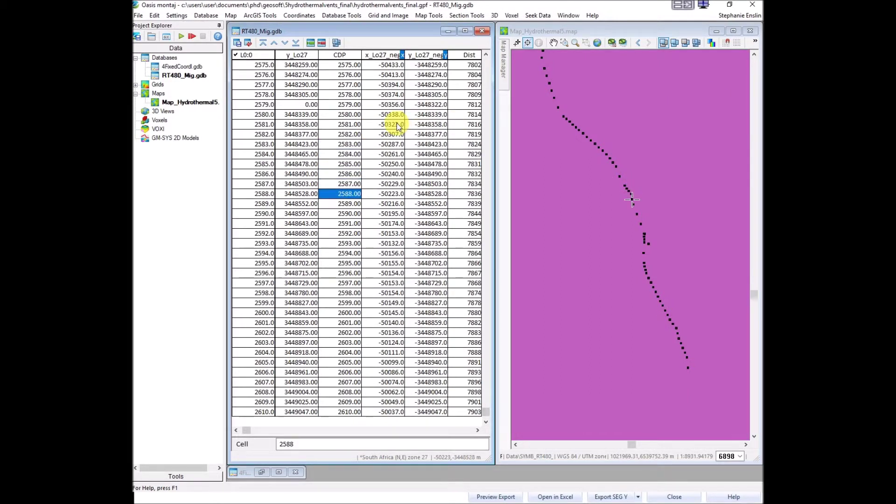
pyautogui.press('Down')
pyautogui.press('Down')
pyautogui.press('Down')
pyautogui.press('Down')
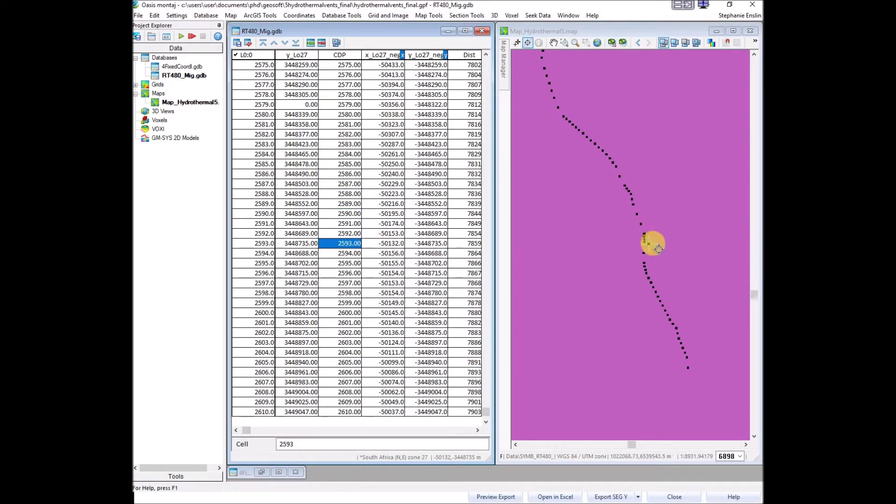
# - Trace CDPs 2593 to 2602 on the map, checking their coordinates where the plotted points bunch together and shift
pyautogui.press('Down')
pyautogui.press('Down')
pyautogui.press('Down')
pyautogui.press('Down')
pyautogui.press('Down')
pyautogui.press('Down')
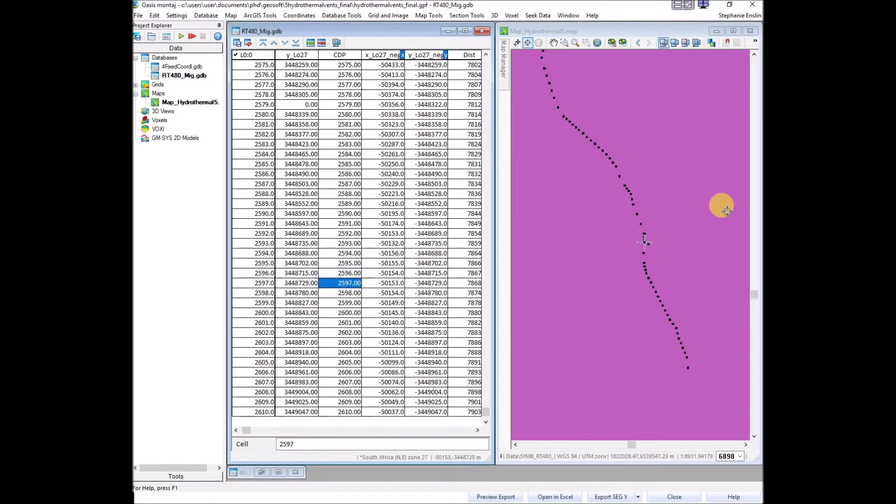
pyautogui.press('Down')
pyautogui.press('Down')
pyautogui.press('Down')
pyautogui.press('Down')
pyautogui.press('Down')
pyautogui.press('Down')
pyautogui.press('Down')
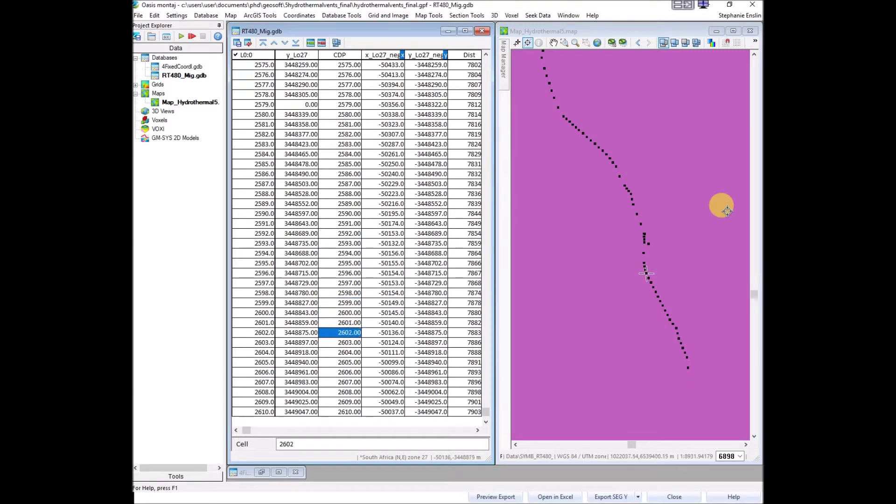
# - Trace CDPs 2602 to 2621 to the southeastern end of the line and view its position on the full map
pyautogui.press('Down')
pyautogui.press('Down')
pyautogui.press('Down')
pyautogui.press('Down')
pyautogui.press('Down')
pyautogui.press('Down')
pyautogui.press('Down')
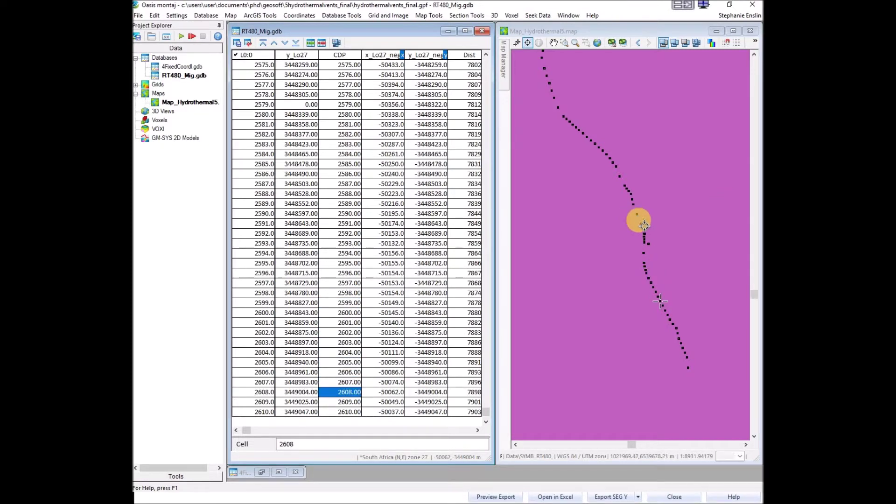
pyautogui.press('Down')
pyautogui.press('Down')
pyautogui.press('Down')
pyautogui.press('Down')
pyautogui.press('Down')
pyautogui.press('Down')
pyautogui.press('Down')
pyautogui.press('Down')
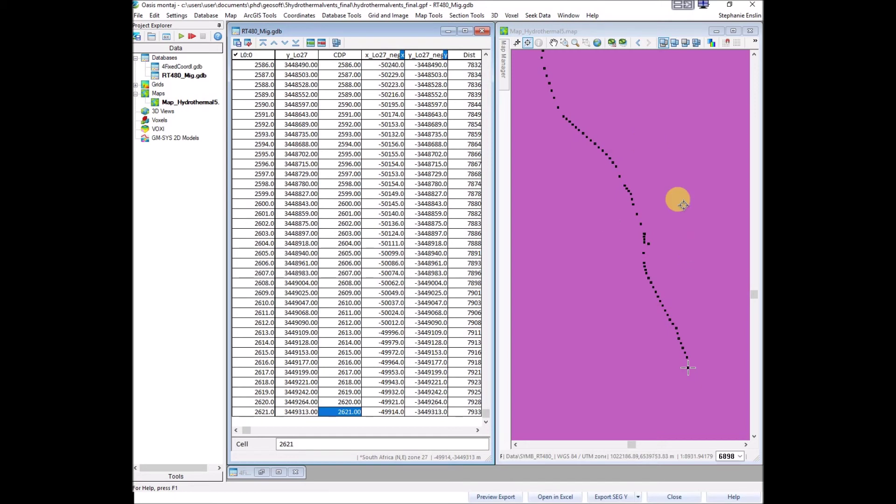
pyautogui.click(597, 44)
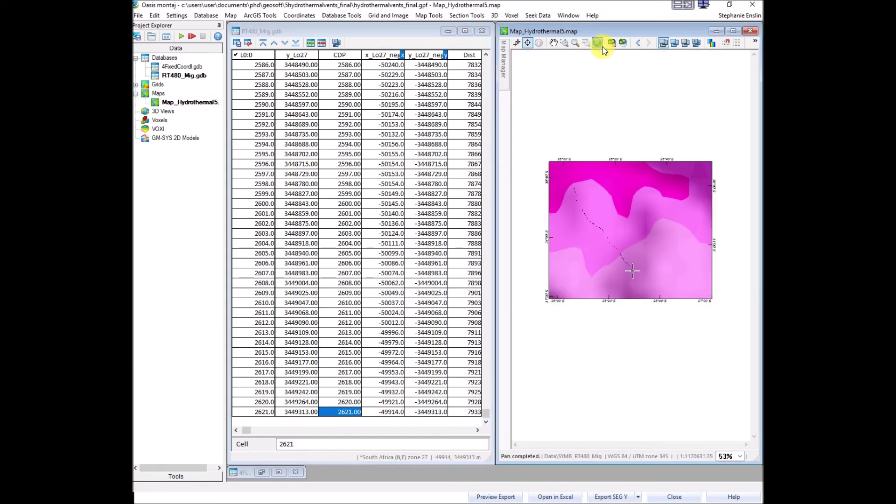